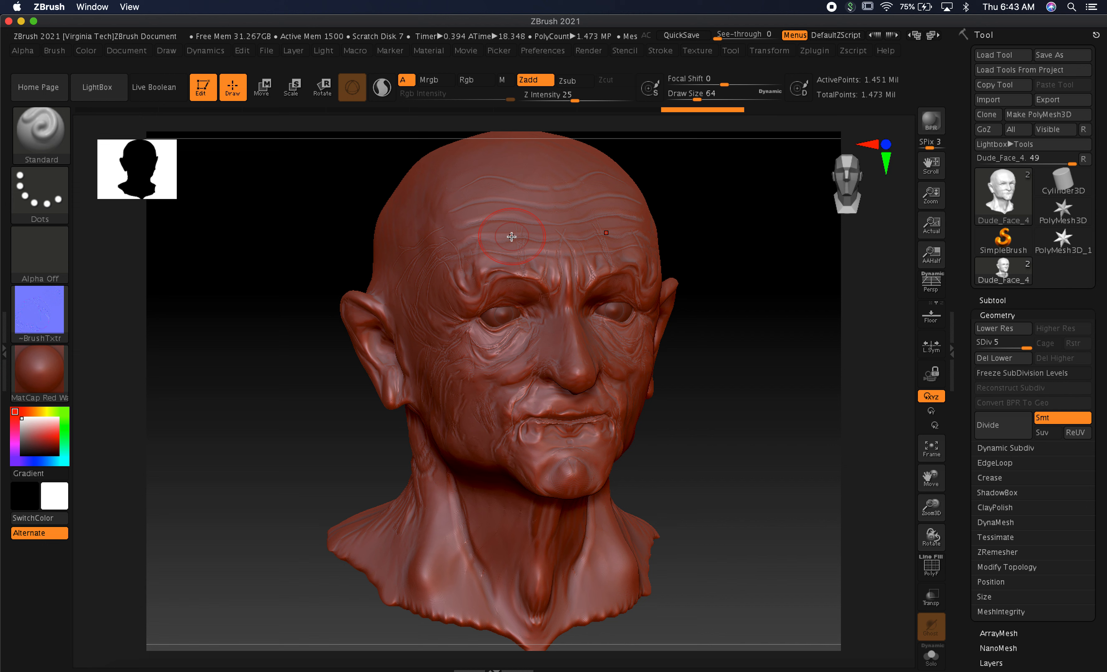
- Switch to Substance 3D Painter, inspect the old man's head from another angle, and return to ZBrush
{"action": "key", "text": "super+Tab"}
{"action": "key", "text": "super+Tab"}
{"action": "key", "text": "super+Tab"}
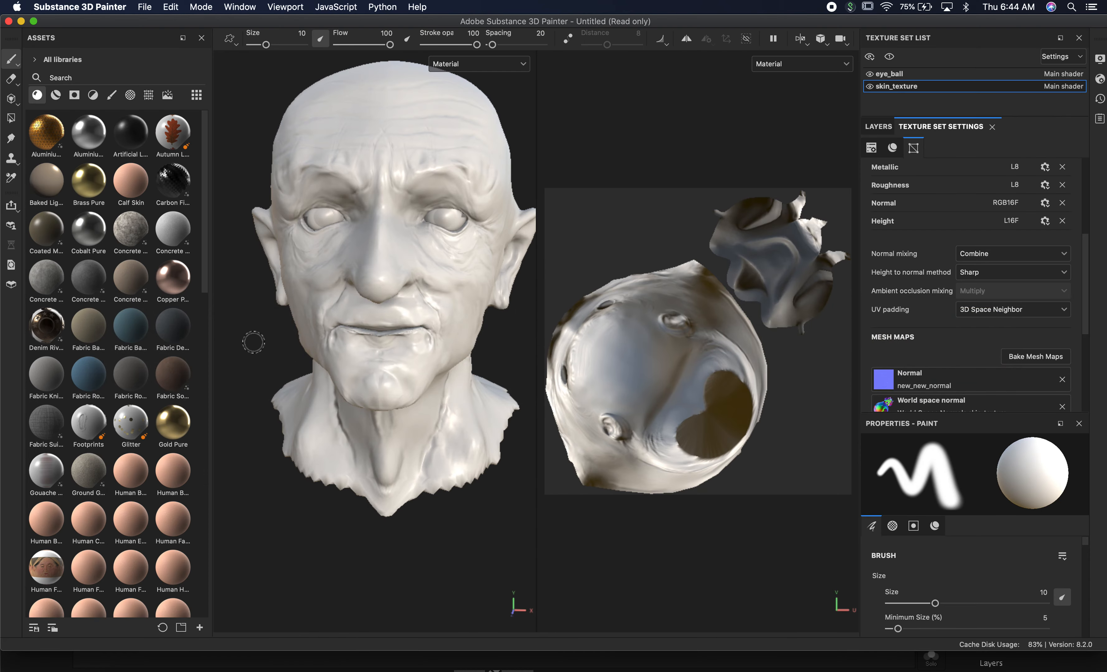
{"action": "left_click_drag", "start_coordinate": [253, 343], "coordinate": [426, 312], "text": "alt"}
{"action": "mouse_move", "coordinate": [458, 308]}
{"action": "right_mouse_down", "text": "shift"}
{"action": "mouse_move", "coordinate": [419, 307]}
{"action": "mouse_move", "coordinate": [444, 306]}
{"action": "mouse_move", "coordinate": [433, 303]}
{"action": "right_mouse_up", "text": "shift"}
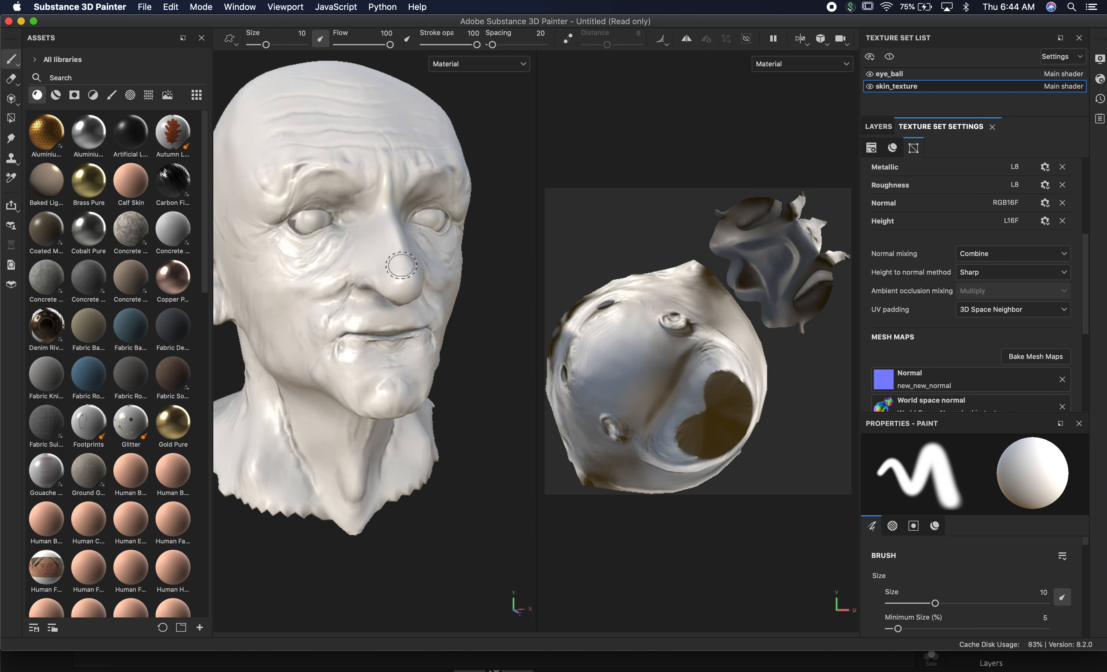
{"action": "key", "text": "super+Tab"}
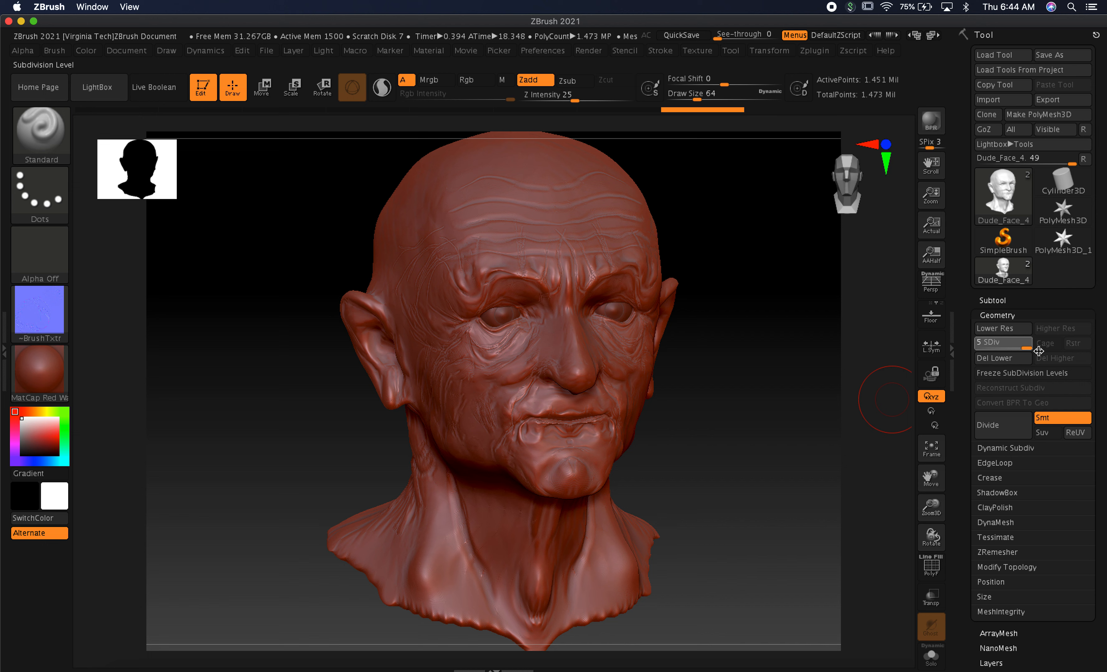
- Lower the head mesh to subdivision level 2 and set its UV map size to 4096
{"action": "left_click_drag", "start_coordinate": [1039, 350], "coordinate": [980, 358]}
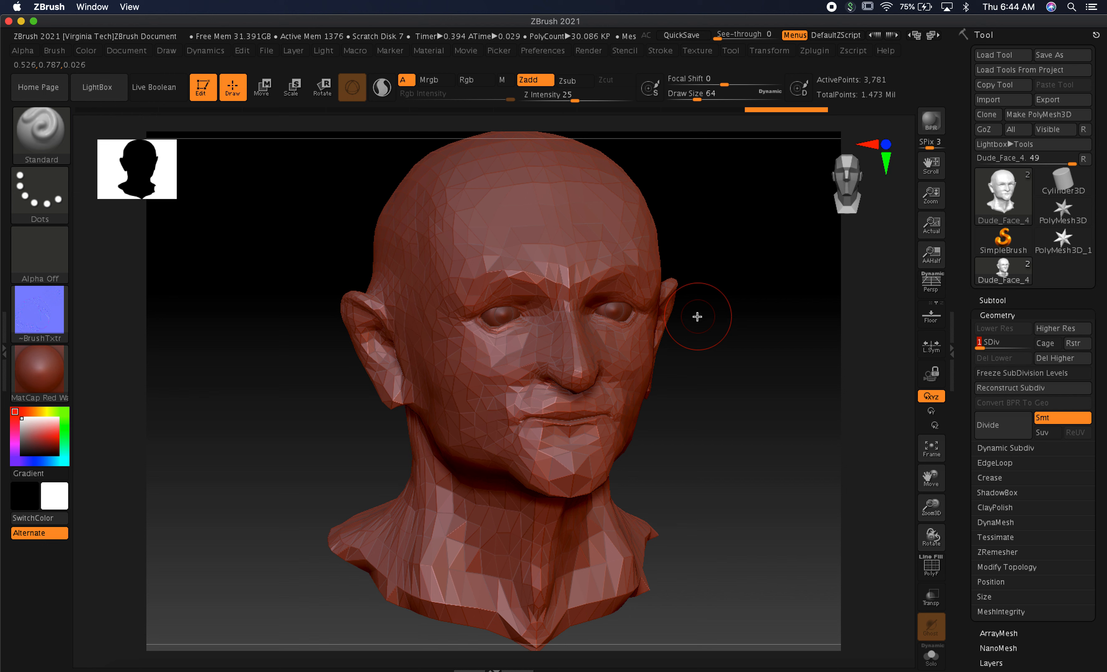
{"action": "left_click_drag", "start_coordinate": [980, 346], "coordinate": [988, 346]}
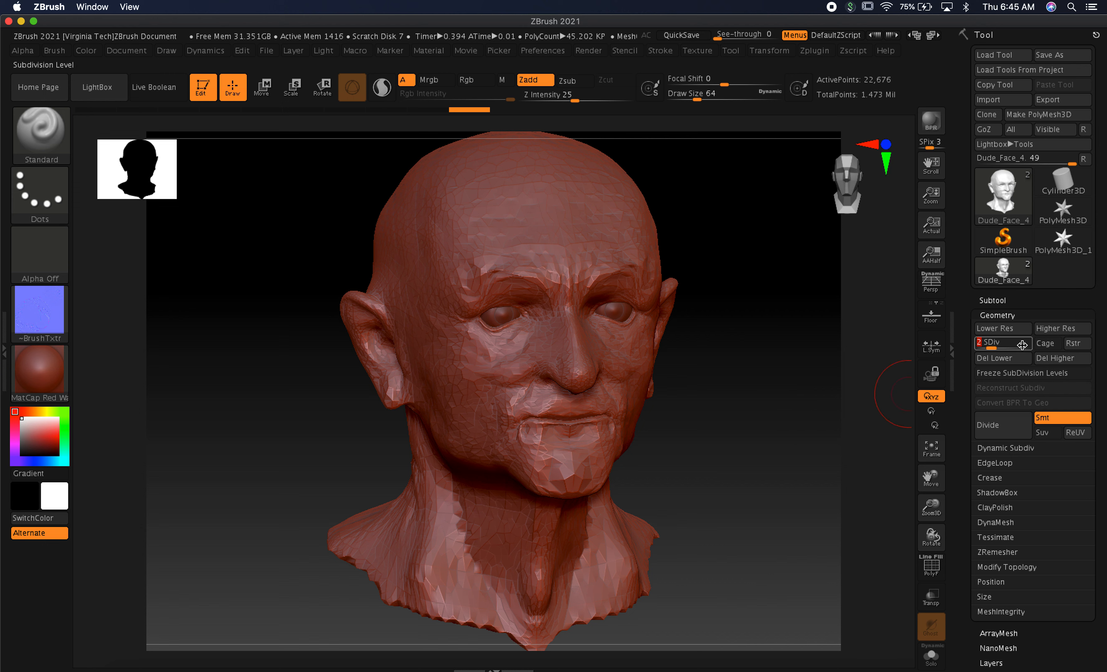
{"action": "left_click_drag", "start_coordinate": [1104, 375], "coordinate": [1103, 359]}
{"action": "scroll", "coordinate": [1103, 359], "scroll_direction": "down", "scroll_amount": 15}
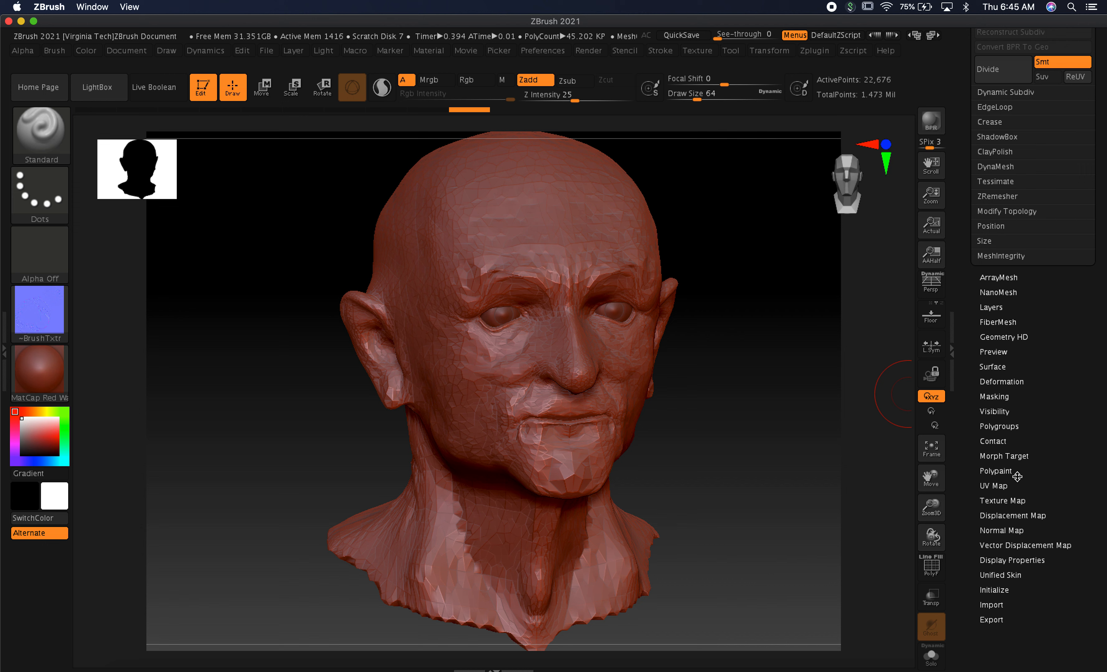
{"action": "left_click_drag", "start_coordinate": [1064, 374], "coordinate": [1063, 395]}
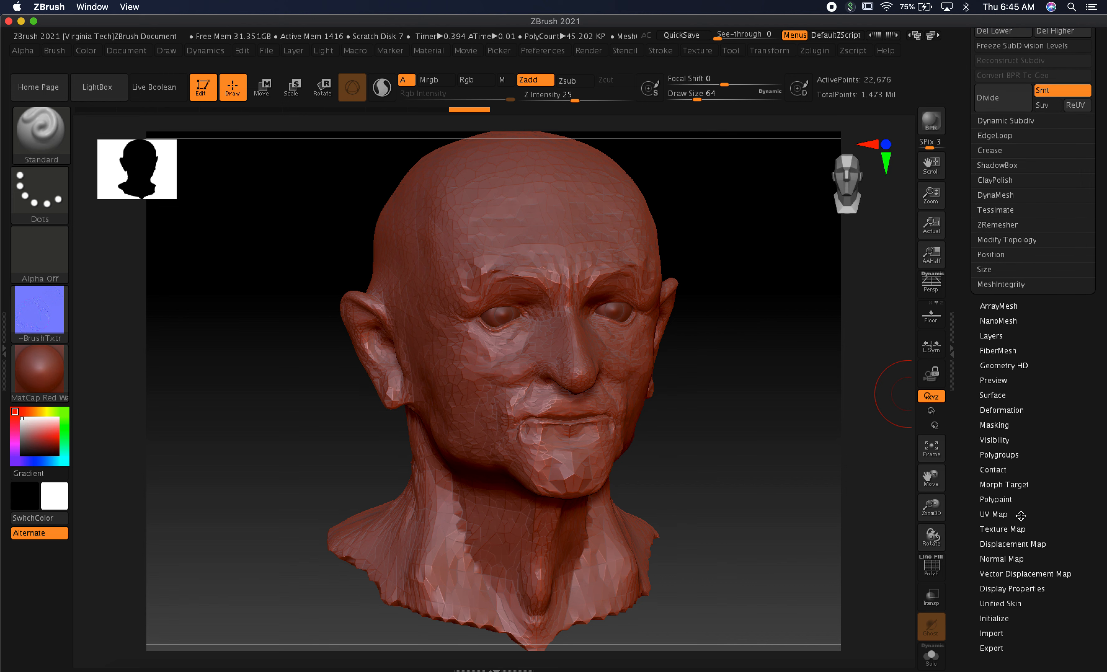
{"action": "left_click", "coordinate": [1006, 514]}
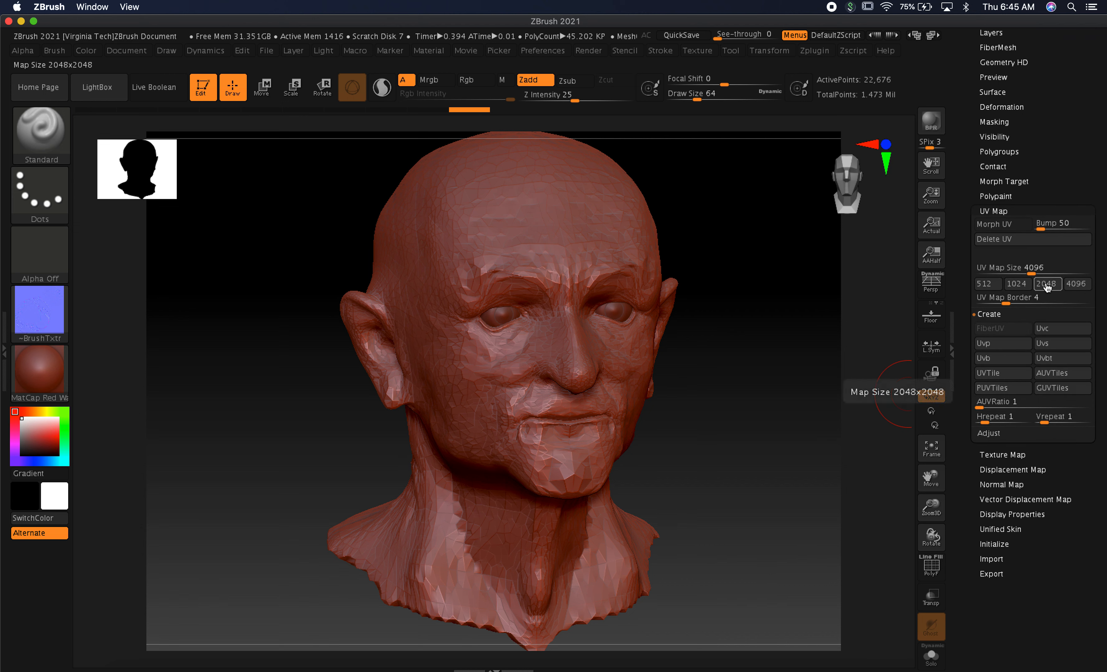
{"action": "left_click", "coordinate": [996, 285]}
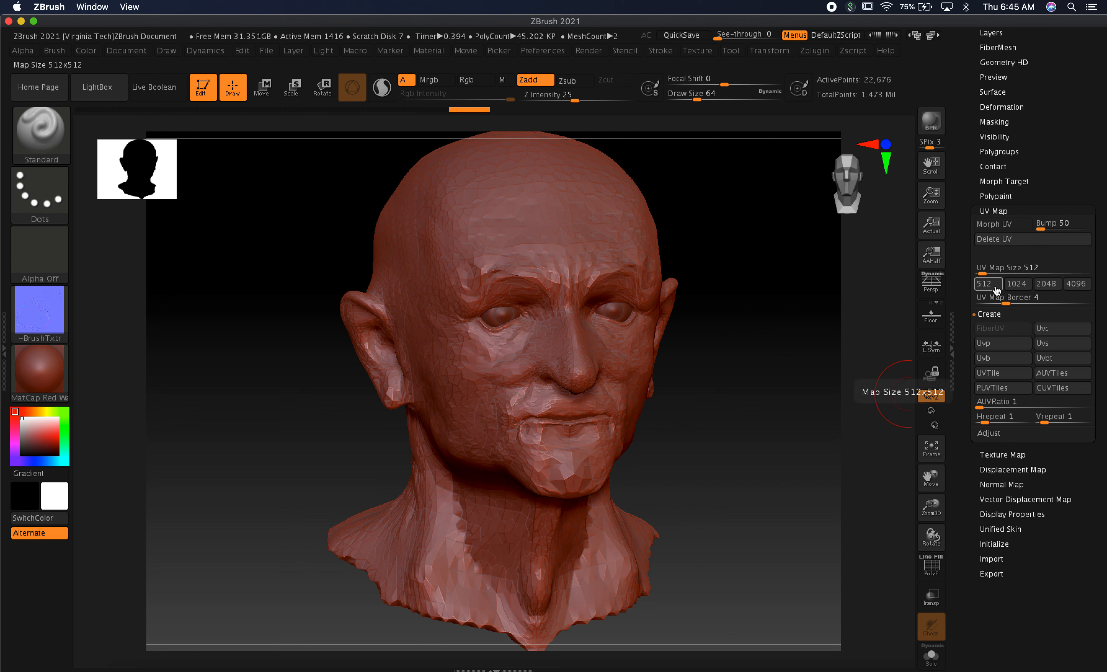
{"action": "left_click", "coordinate": [1075, 284]}
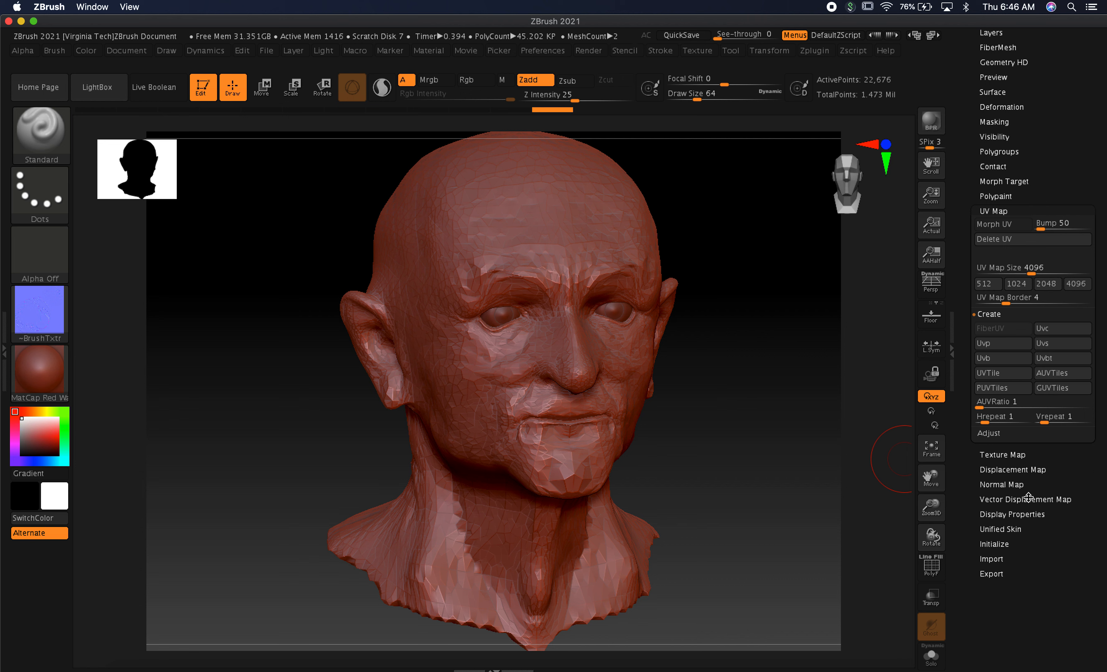
- Create a tangent normal map for the head and clone it into the texture library
{"action": "left_click", "coordinate": [1015, 486]}
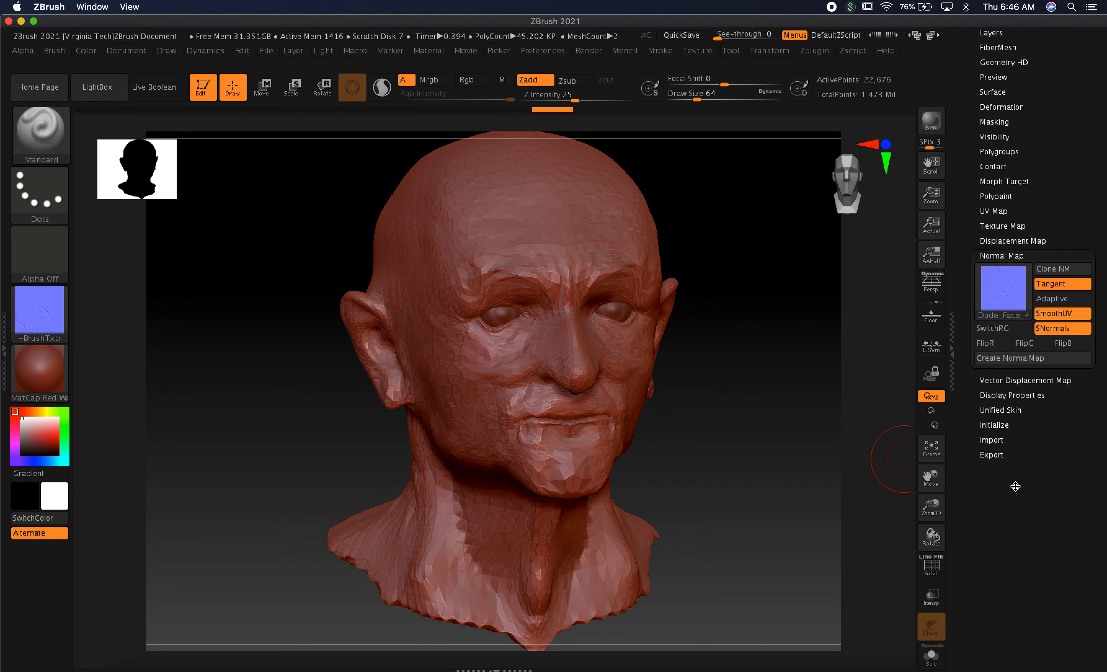
{"action": "mouse_move", "coordinate": [1003, 297]}
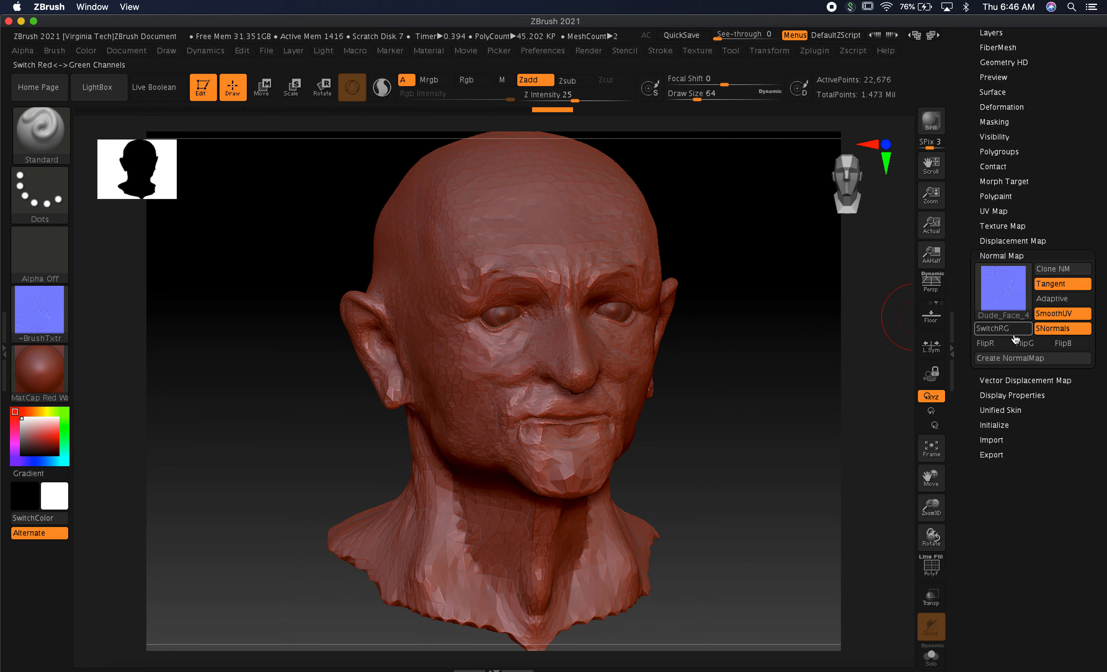
{"action": "left_click", "coordinate": [1050, 360]}
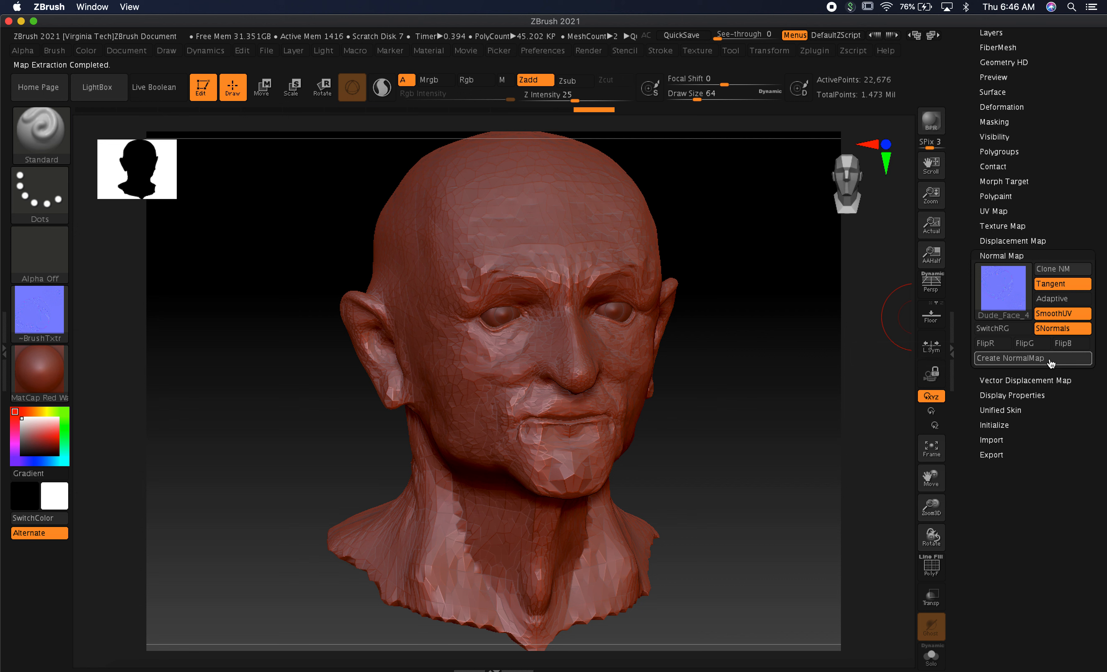
{"action": "mouse_move", "coordinate": [1000, 297]}
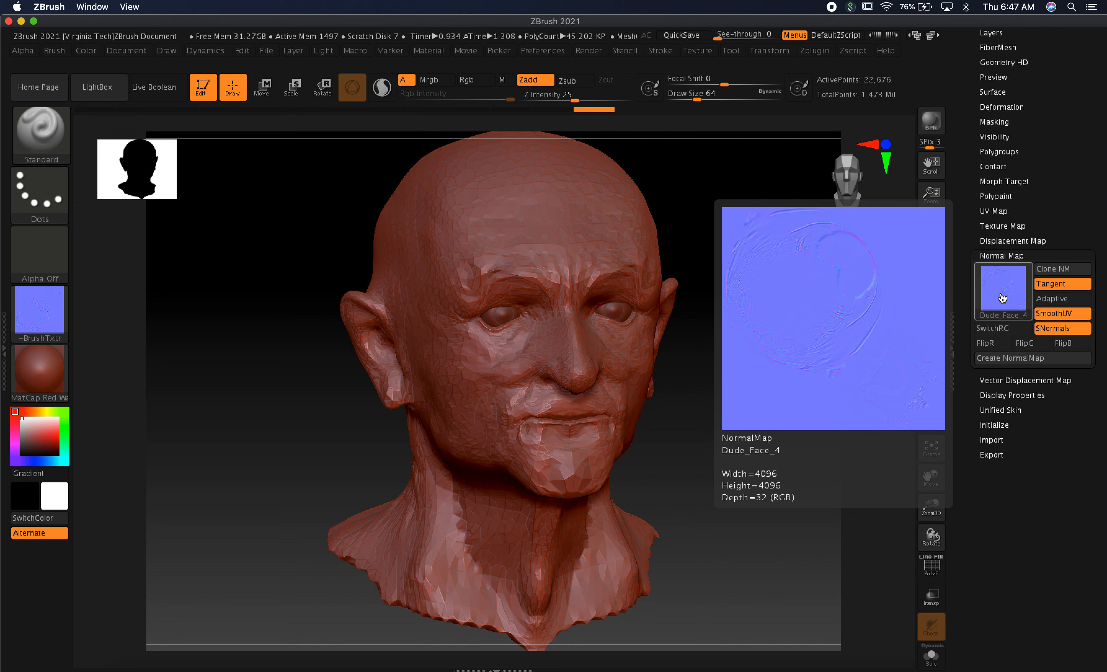
{"action": "left_click", "coordinate": [1051, 270]}
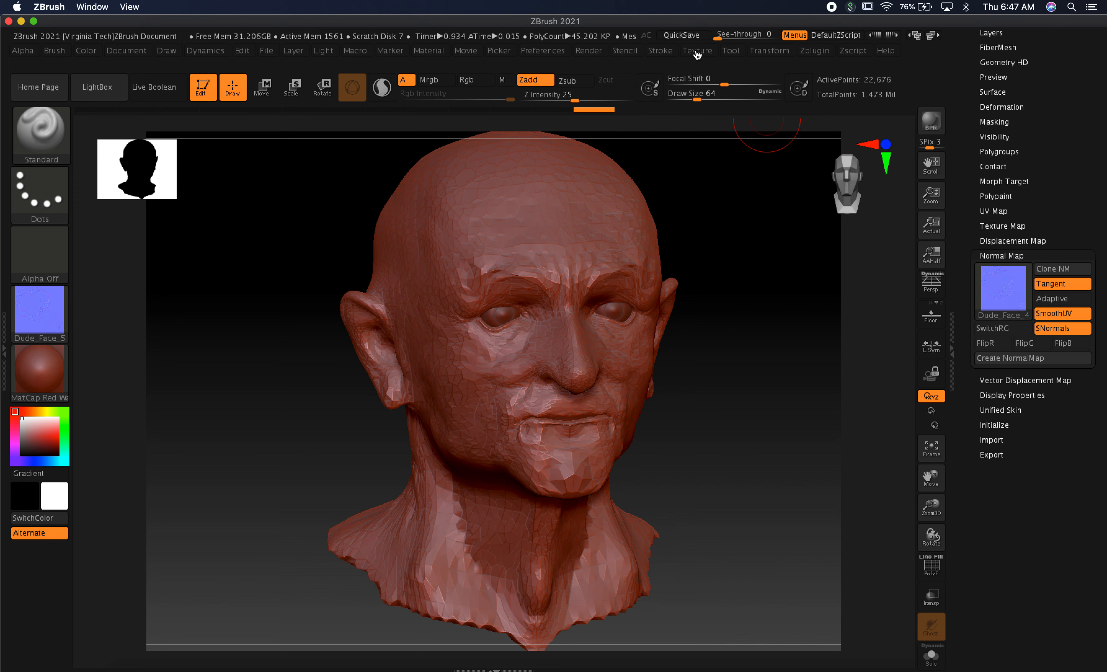
- Flip the cloned normal map texture Dude_Face_5 vertically
{"action": "left_click", "coordinate": [698, 52]}
{"action": "mouse_move", "coordinate": [730, 197]}
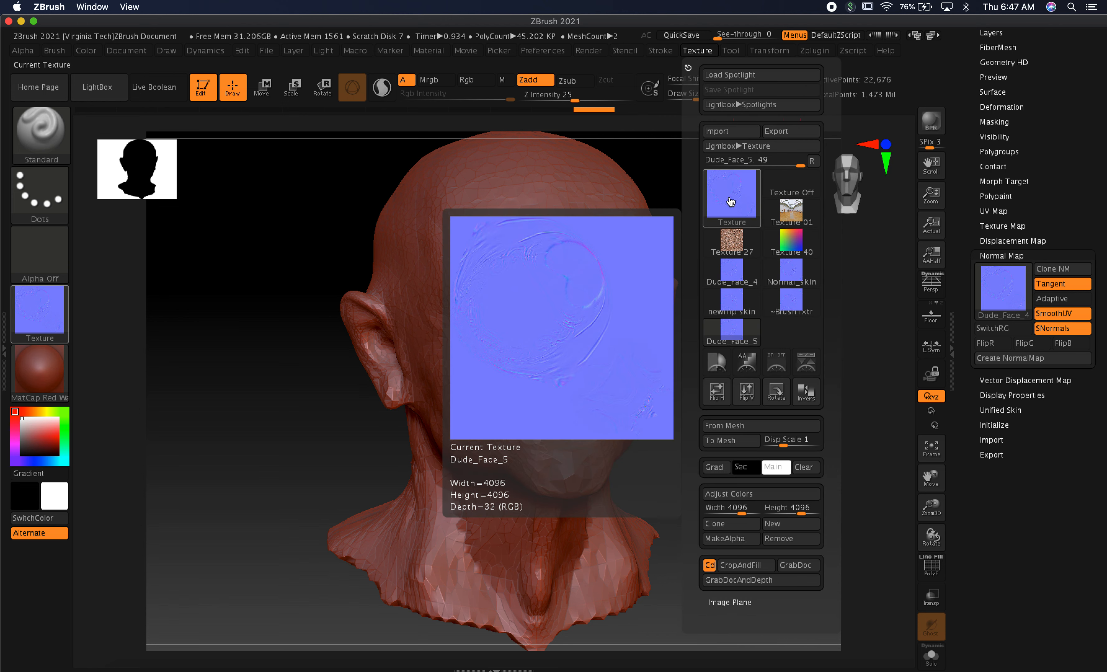
{"action": "left_click", "coordinate": [731, 202]}
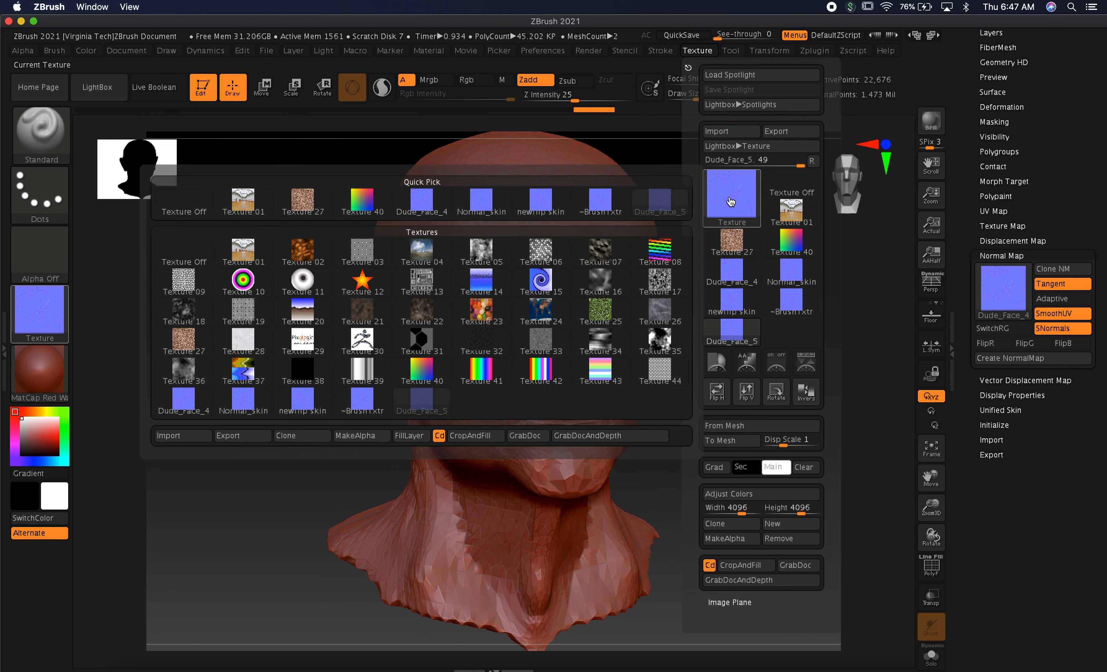
{"action": "mouse_move", "coordinate": [745, 195]}
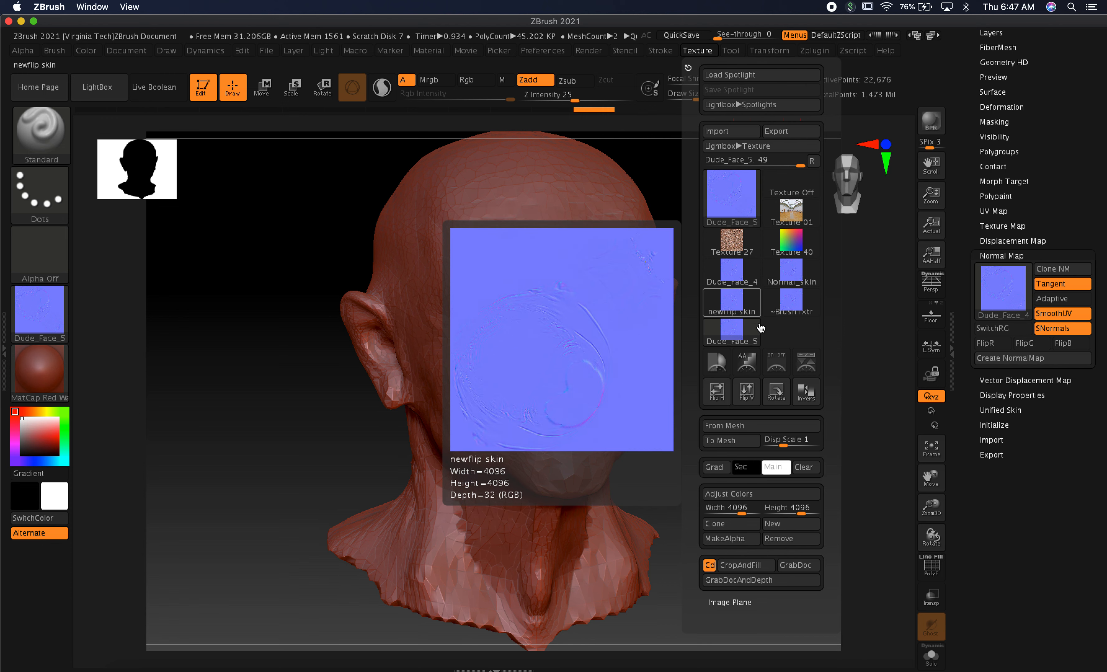
{"action": "left_click", "coordinate": [747, 393]}
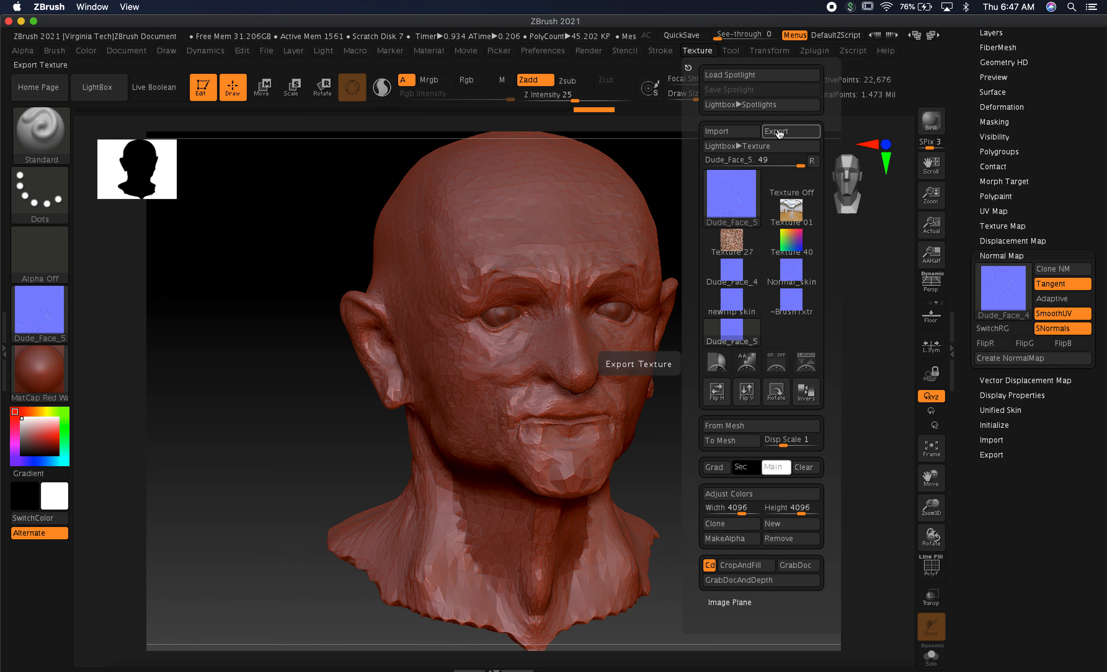
- Export the flipped normal map as the JPEG Latest_Normal_map_face.jpg in the Dude_Today folder
{"action": "left_click", "coordinate": [776, 131]}
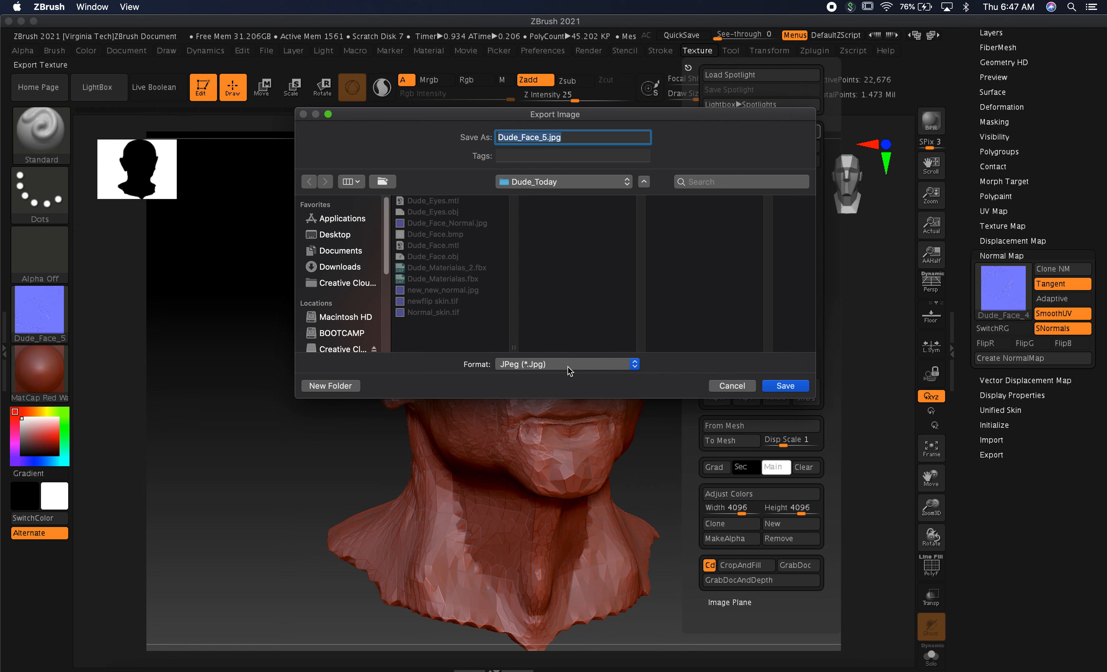
{"action": "left_click", "coordinate": [600, 370]}
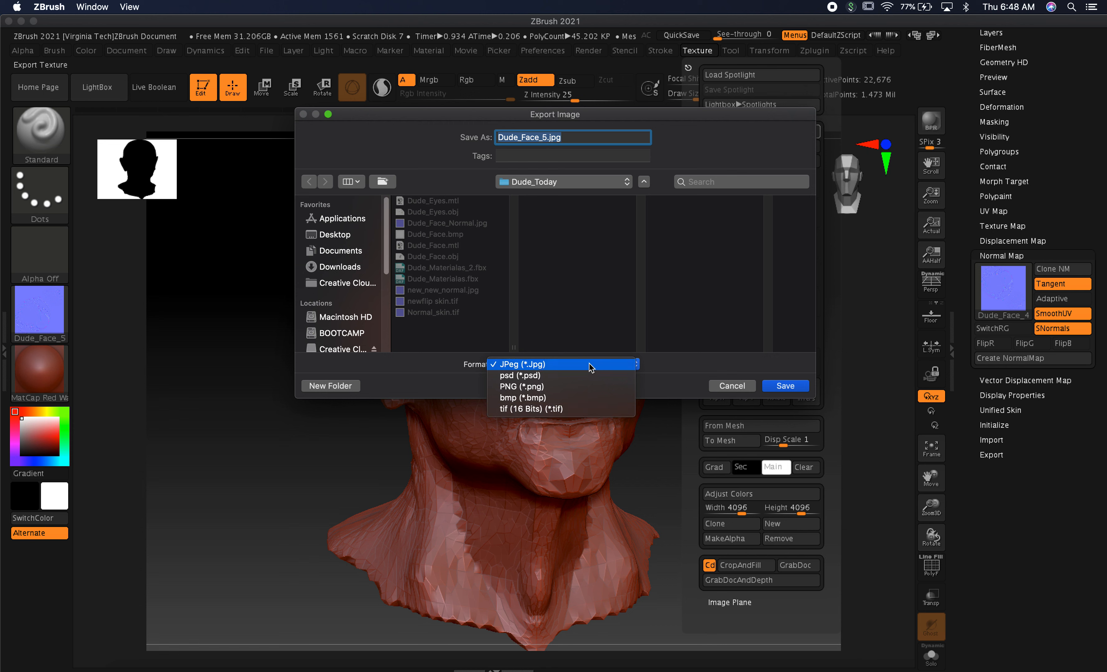
{"action": "left_click", "coordinate": [688, 368]}
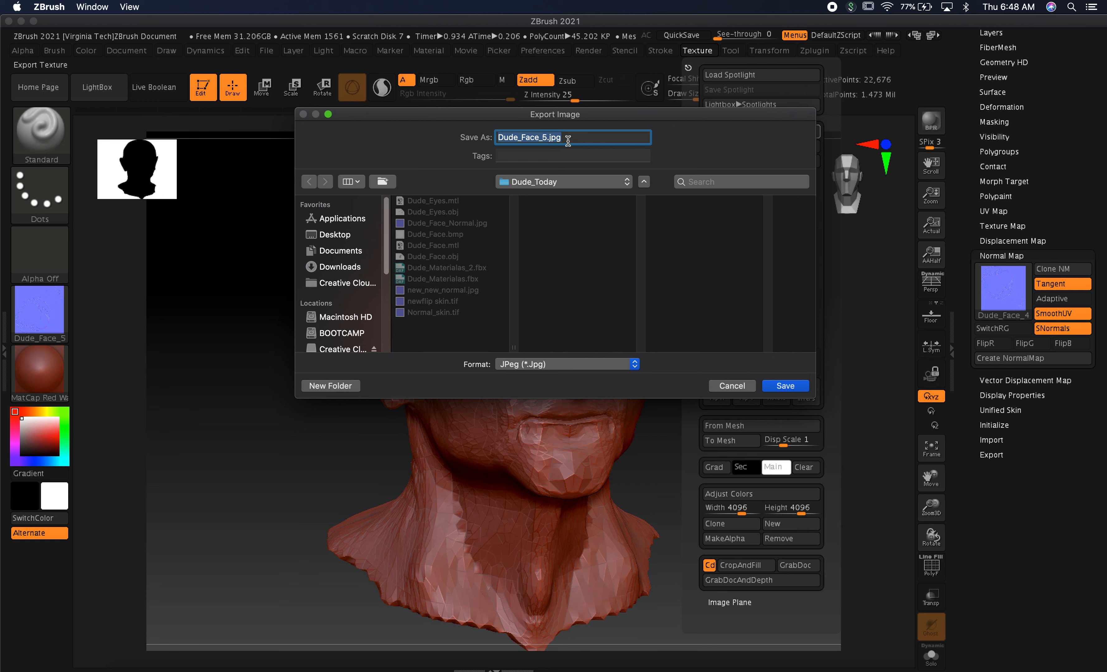
{"action": "left_click", "coordinate": [545, 138]}
{"action": "left_click_drag", "start_coordinate": [544, 137], "coordinate": [476, 144]}
{"action": "type", "text": "Latest_Normal_map_face"}
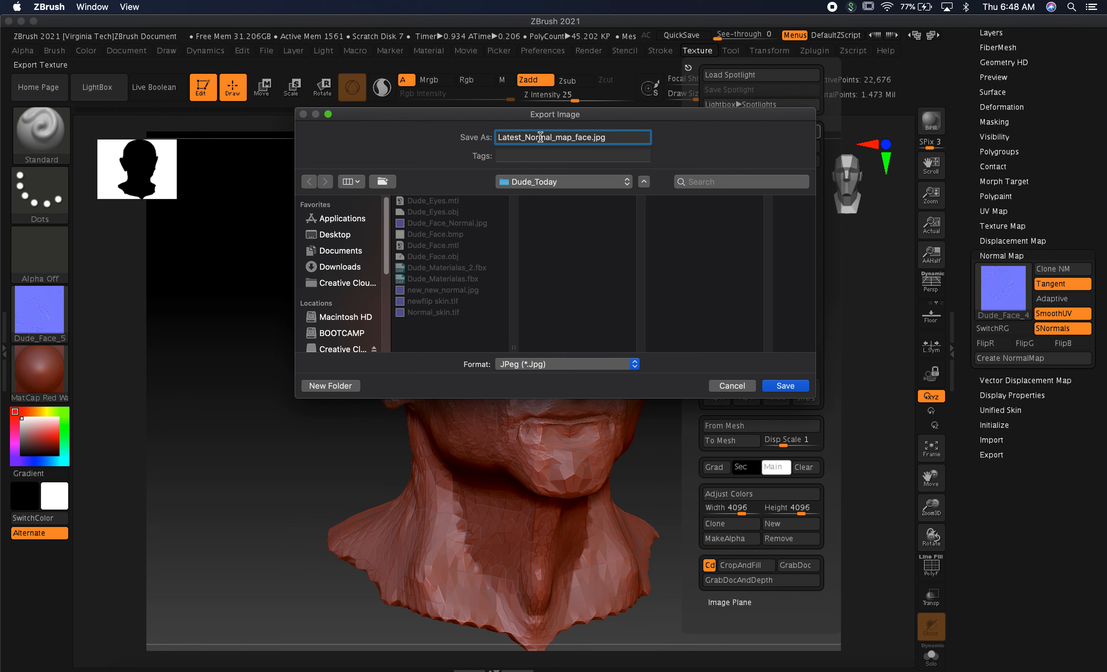
{"action": "left_click", "coordinate": [788, 386]}
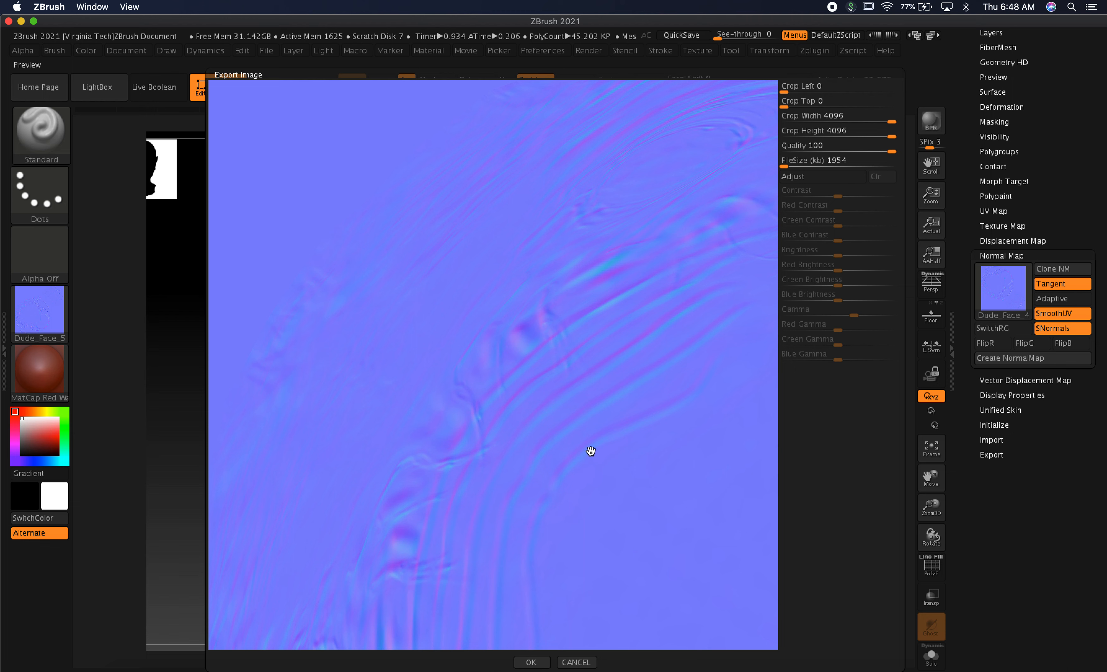
{"action": "mouse_move", "coordinate": [583, 452]}
{"action": "left_mouse_down"}
{"action": "mouse_move", "coordinate": [412, 416]}
{"action": "mouse_move", "coordinate": [542, 493]}
{"action": "left_mouse_up"}
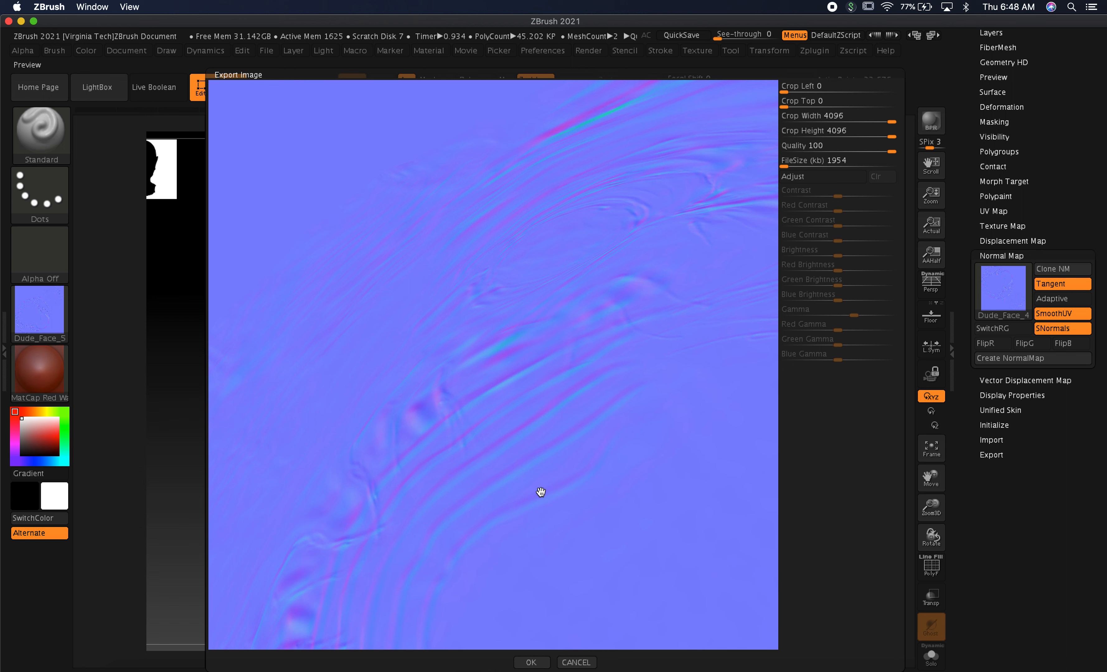
{"action": "key", "text": "Return"}
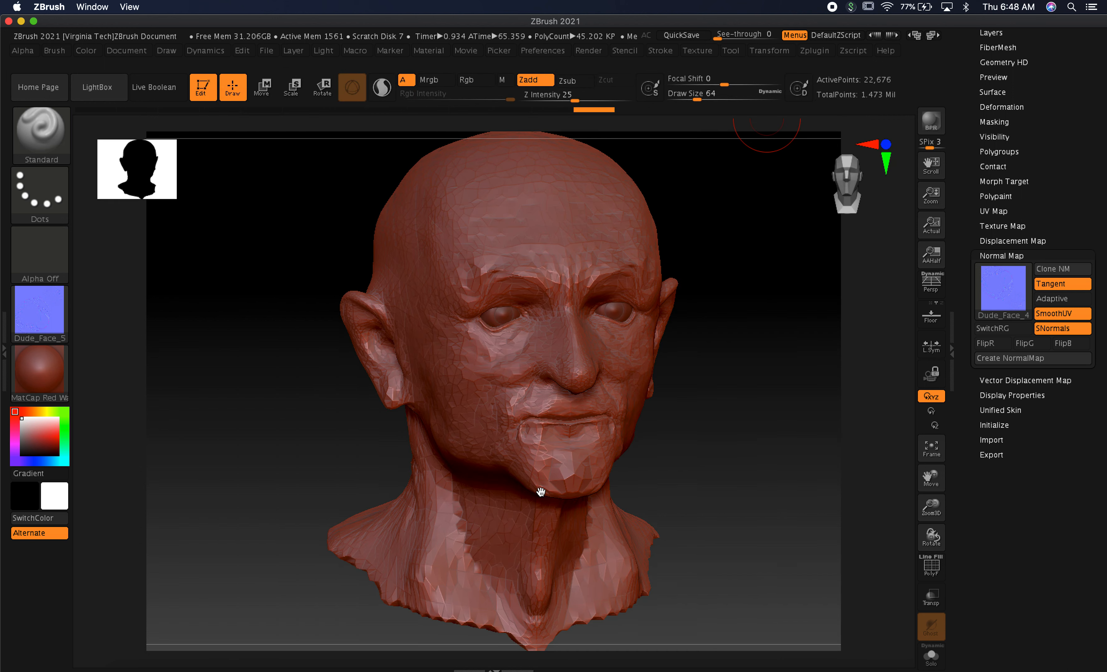
- Switch to Finder, locate Latest_Normal_map_face.jpg in the Dude_Today folder, and return to ZBrush
{"action": "key", "text": "super+Tab"}
{"action": "key", "text": "super+Tab"}
{"action": "key", "text": "super+Tab"}
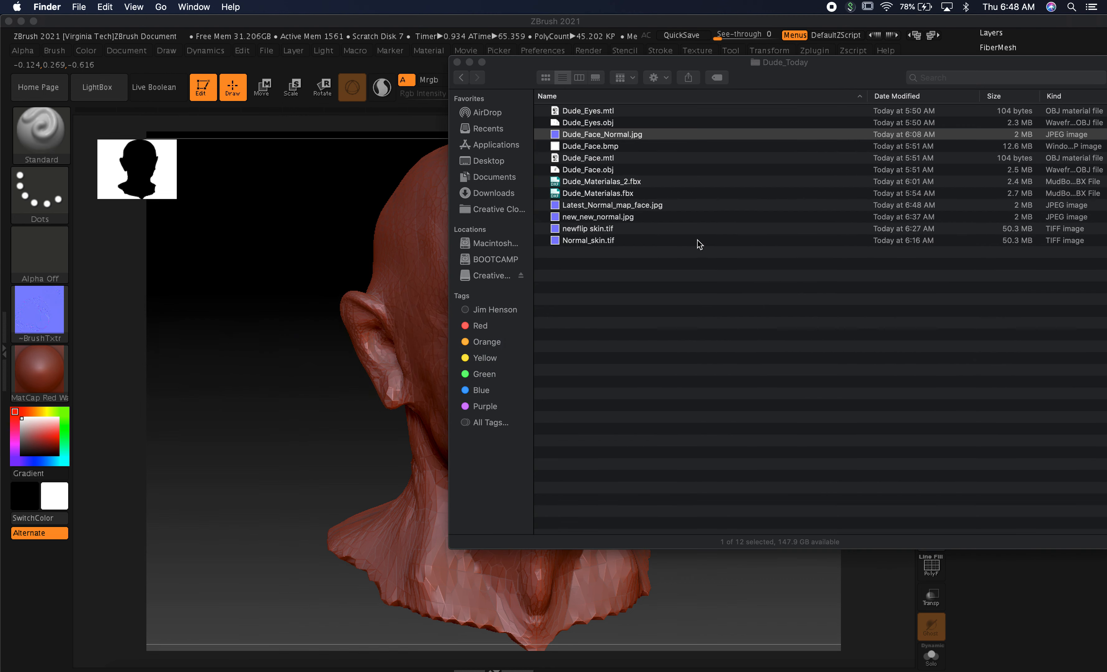
{"action": "left_click", "coordinate": [631, 208]}
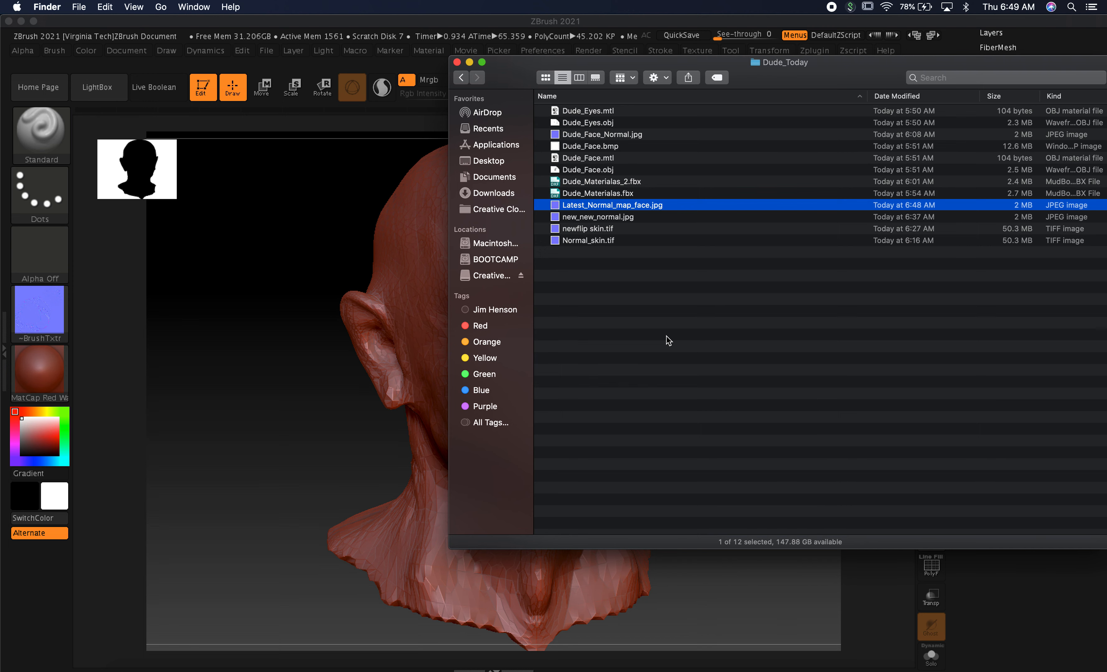
{"action": "left_click_drag", "start_coordinate": [838, 78], "coordinate": [767, 138]}
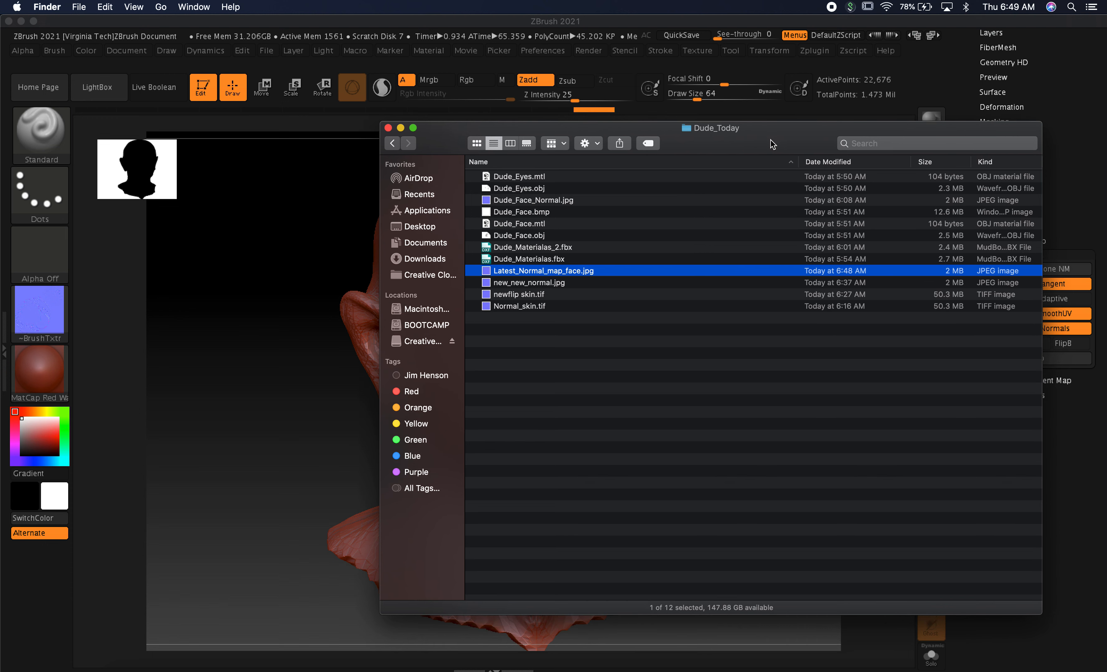
{"action": "left_click", "coordinate": [299, 377]}
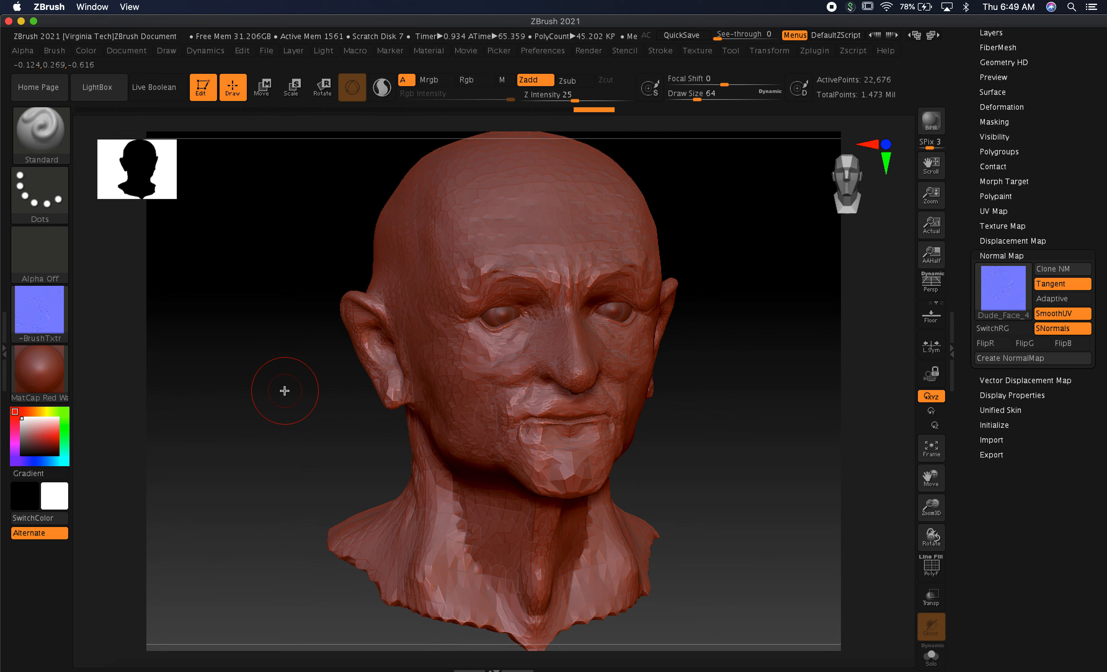
- Make the eyeballs subtool Dude_Face_3 the active subtool
{"action": "left_click_drag", "start_coordinate": [287, 391], "coordinate": [215, 398]}
{"action": "left_click_drag", "start_coordinate": [707, 403], "coordinate": [679, 408]}
{"action": "scroll", "coordinate": [1013, 358], "scroll_direction": "up", "scroll_amount": 10}
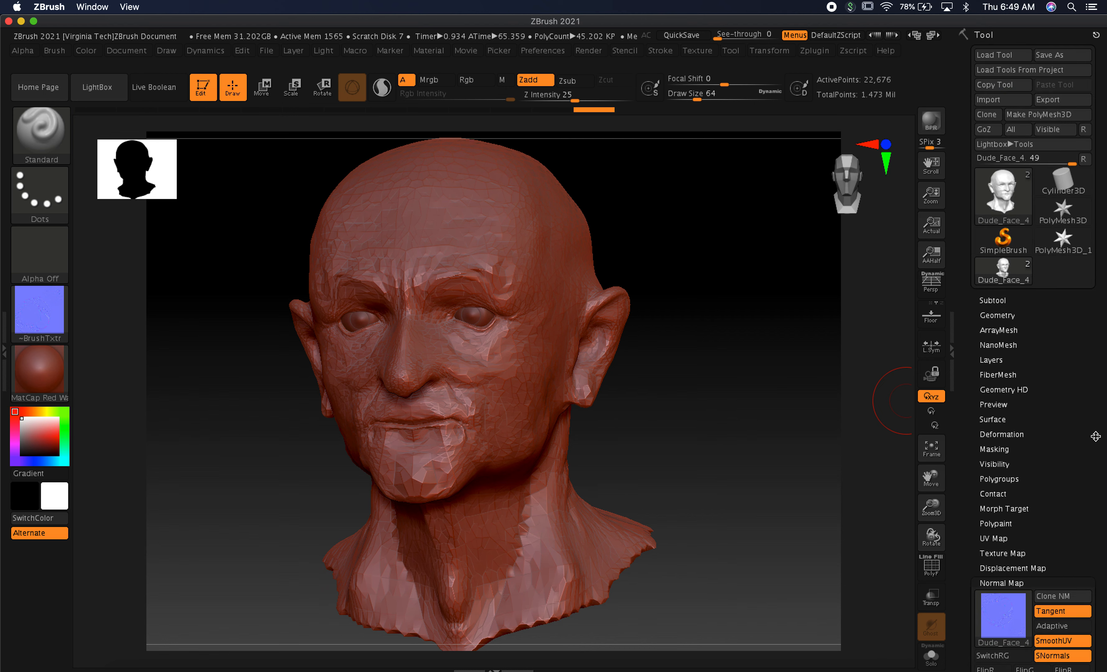
{"action": "left_click", "coordinate": [996, 316]}
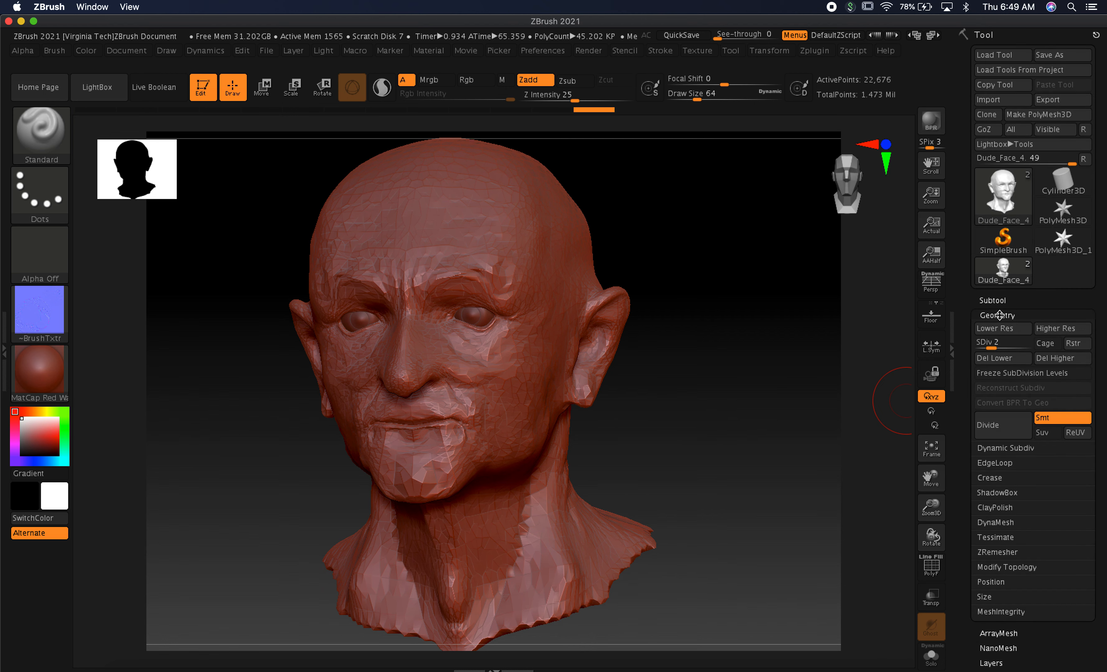
{"action": "left_click", "coordinate": [991, 299]}
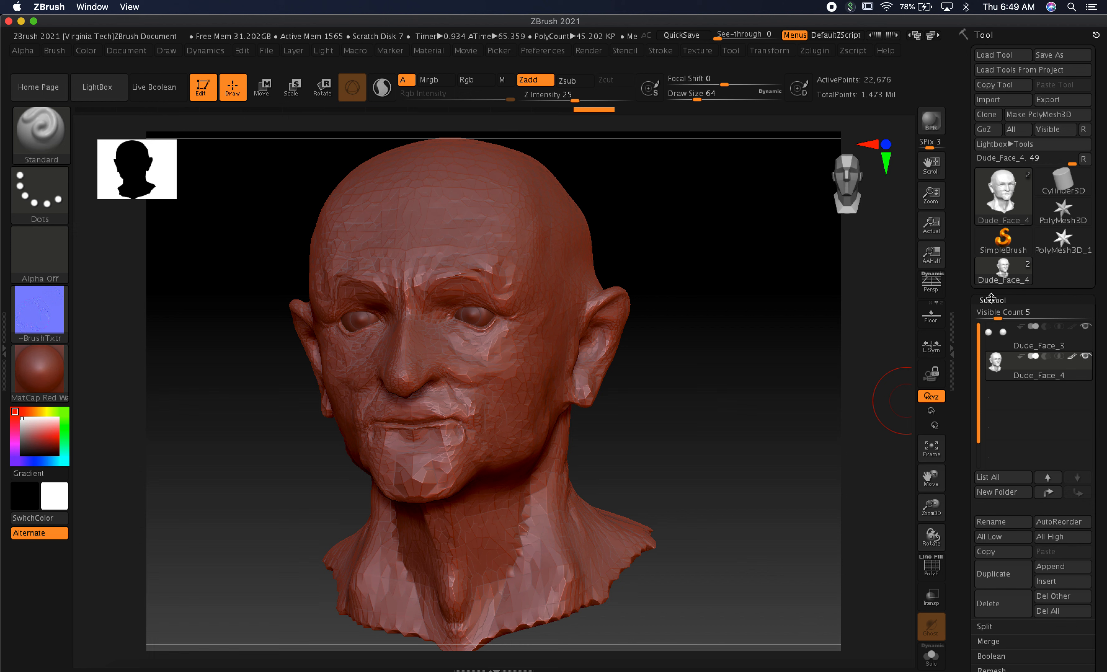
{"action": "left_click", "coordinate": [1027, 348]}
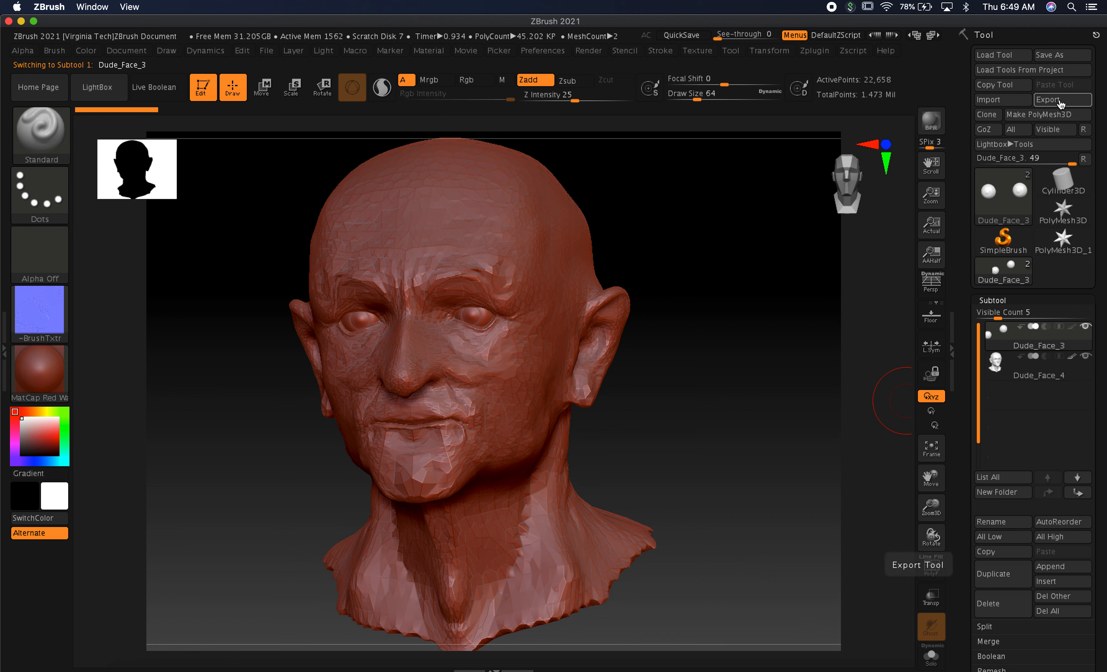
{"action": "mouse_move", "coordinate": [1028, 380]}
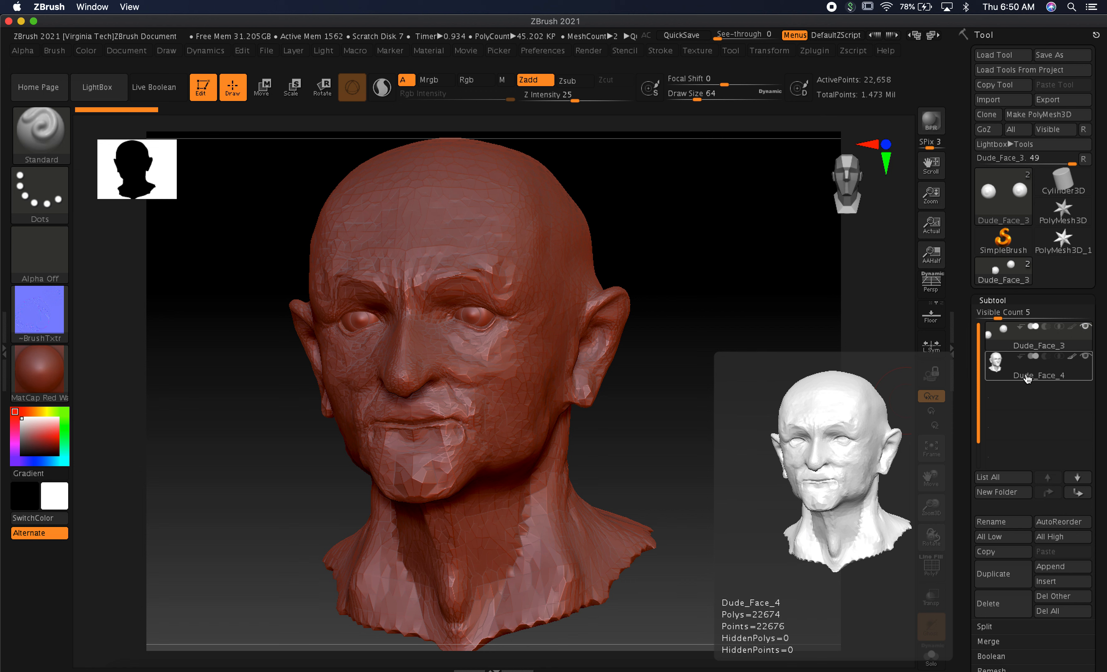
- Export the eyeballs subtool Dude_Face_3 as Dude_Eyes.obj in the Dude_Today folder, replacing the existing file
{"action": "left_click", "coordinate": [1033, 348]}
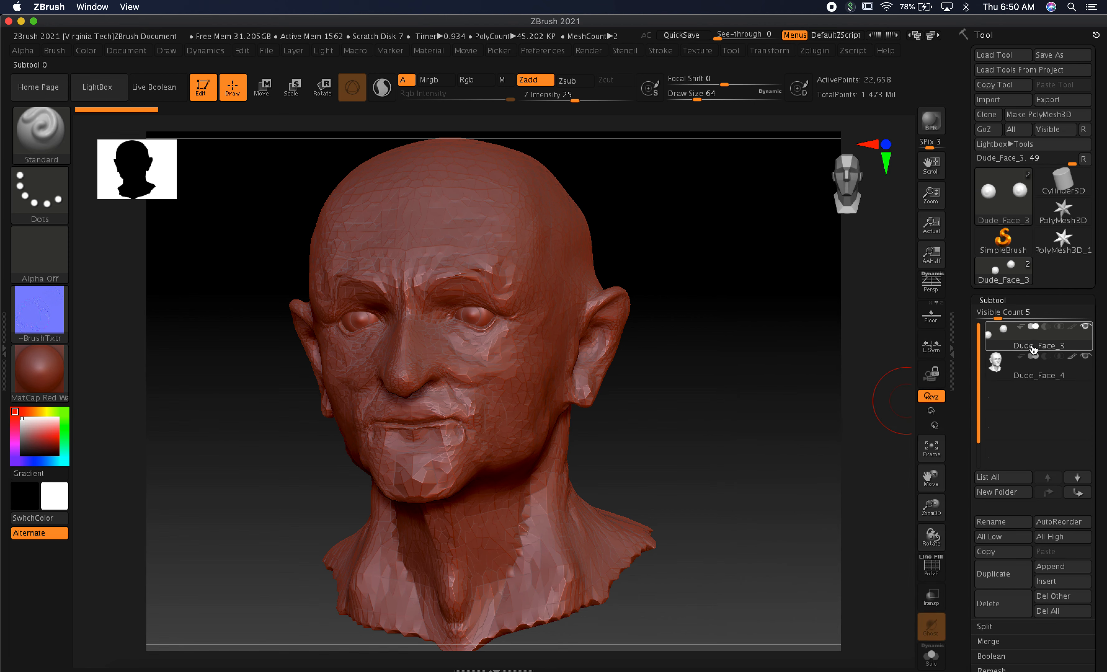
{"action": "left_click", "coordinate": [1052, 99]}
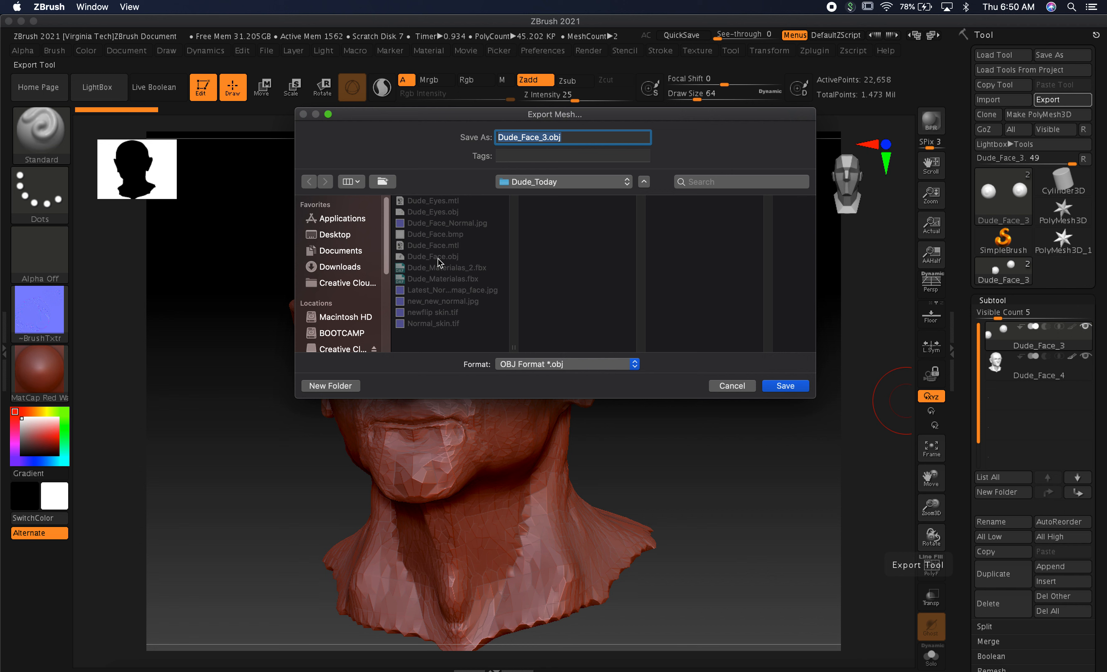
{"action": "left_click", "coordinate": [446, 212]}
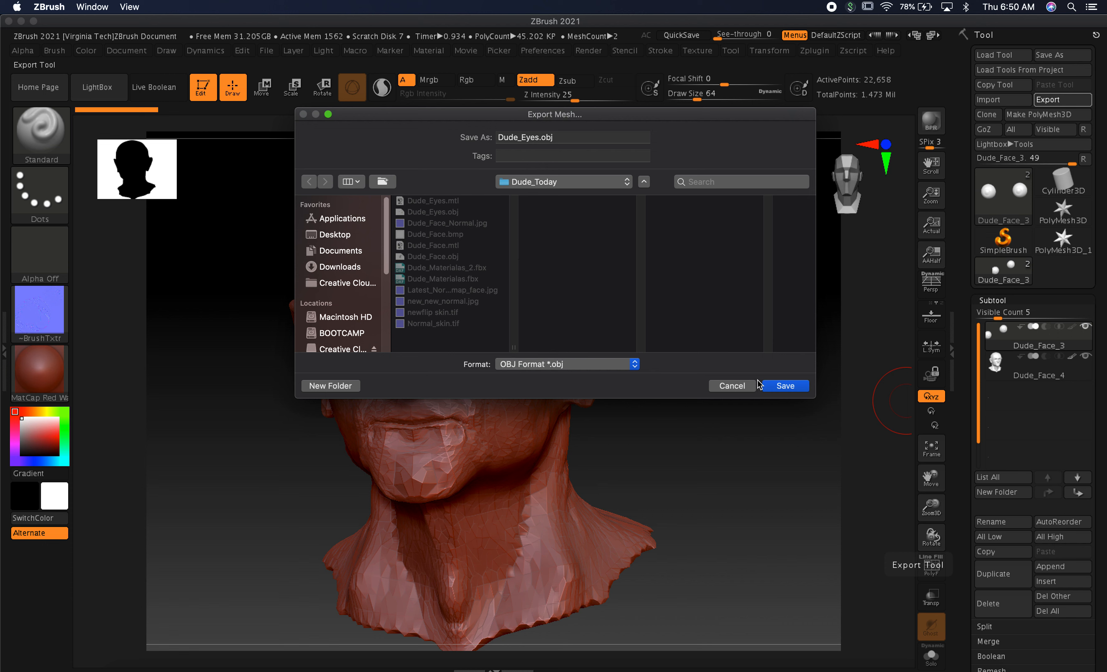
{"action": "left_click", "coordinate": [786, 386]}
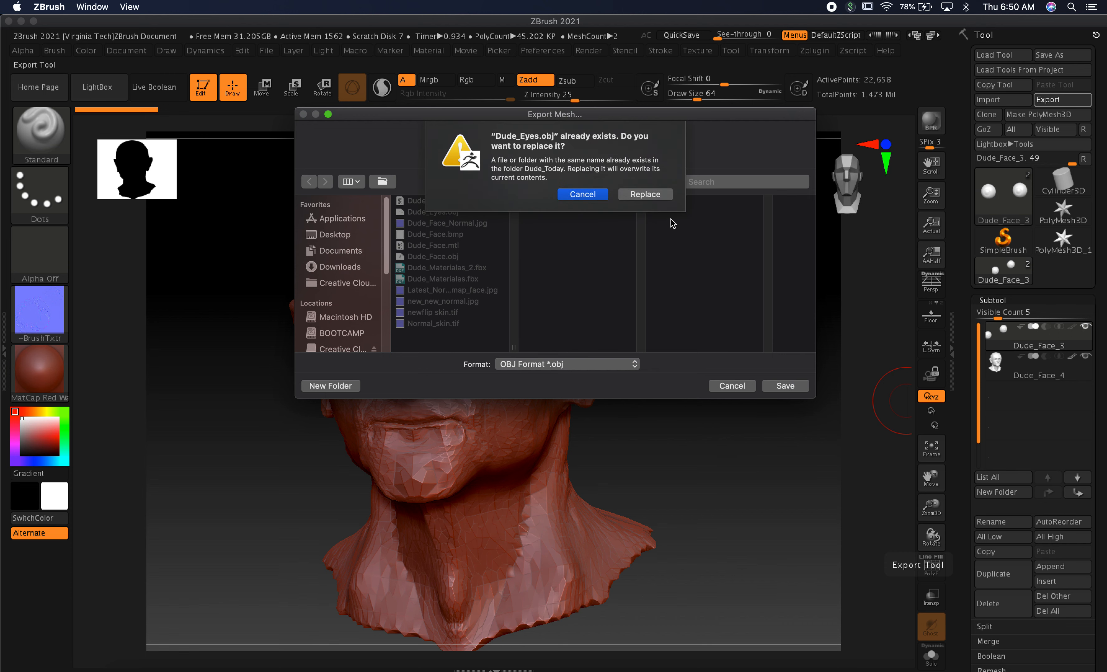
{"action": "left_click", "coordinate": [653, 194]}
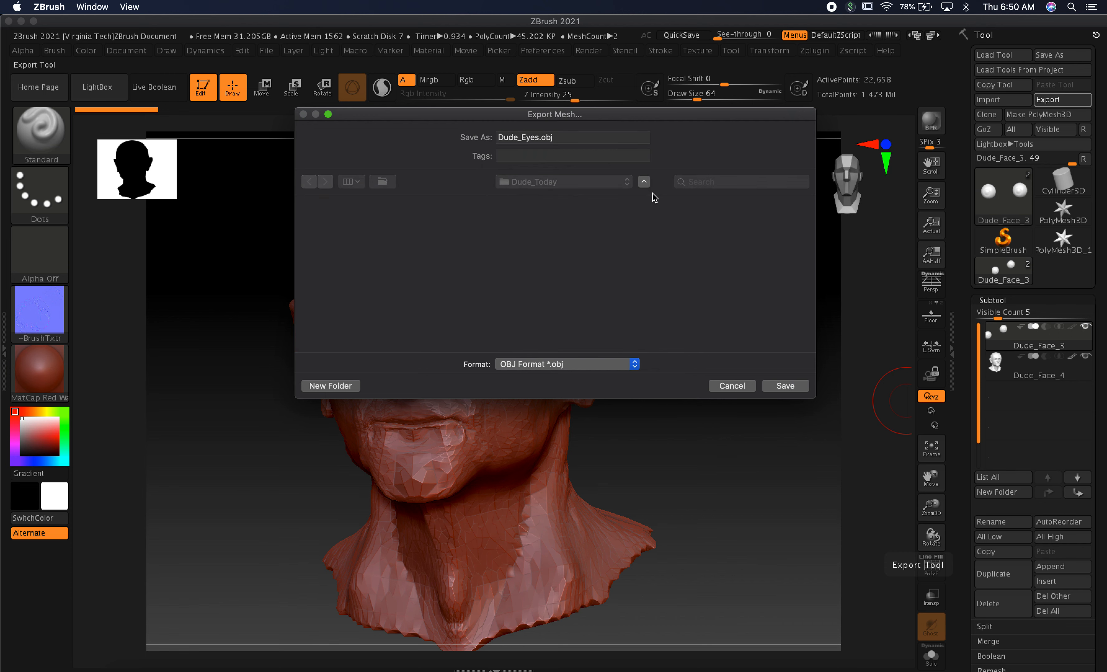
- Export the head subtool Dude_Face_4 as Dude_Face.obj in the Dude_Today folder, replacing the existing file
{"action": "left_click", "coordinate": [1054, 380]}
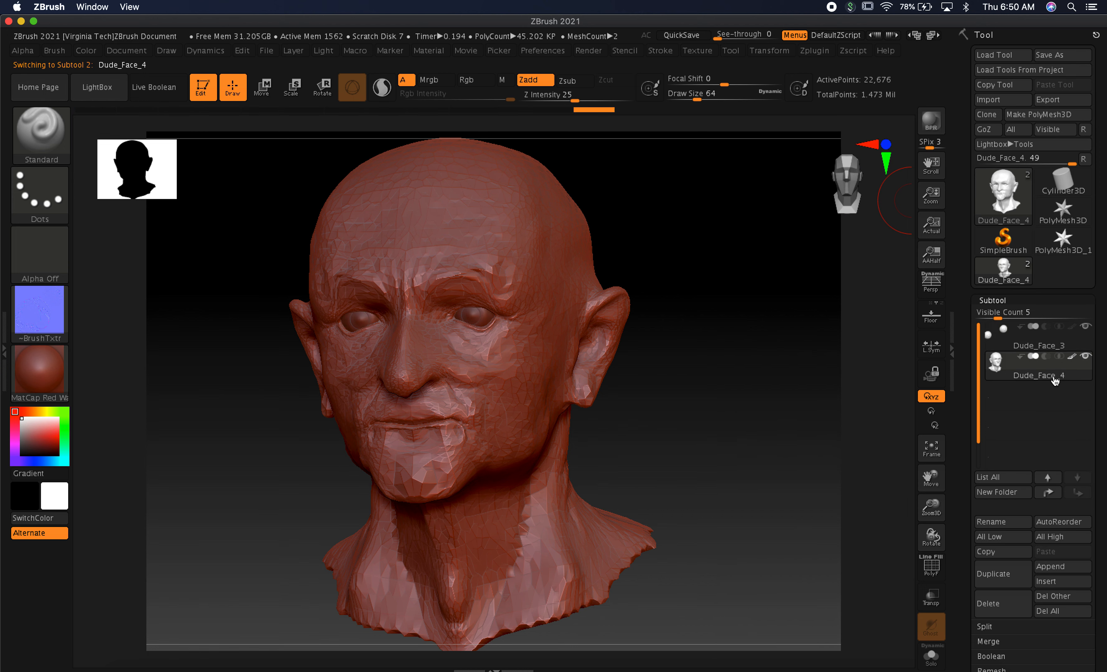
{"action": "left_click", "coordinate": [1048, 99]}
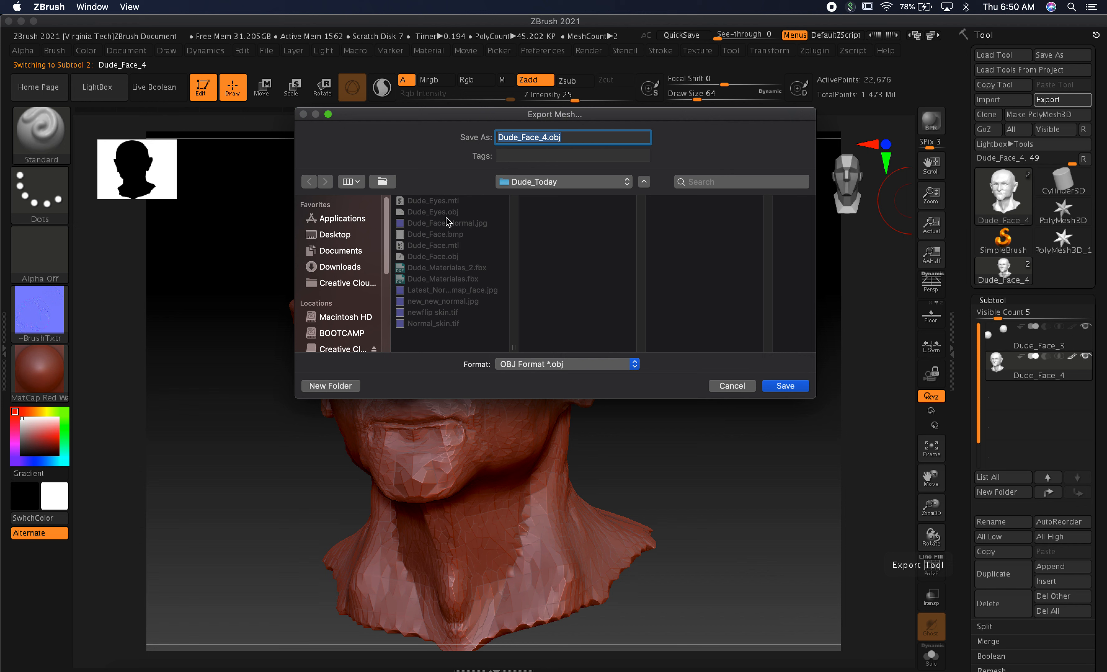
{"action": "left_click", "coordinate": [442, 257]}
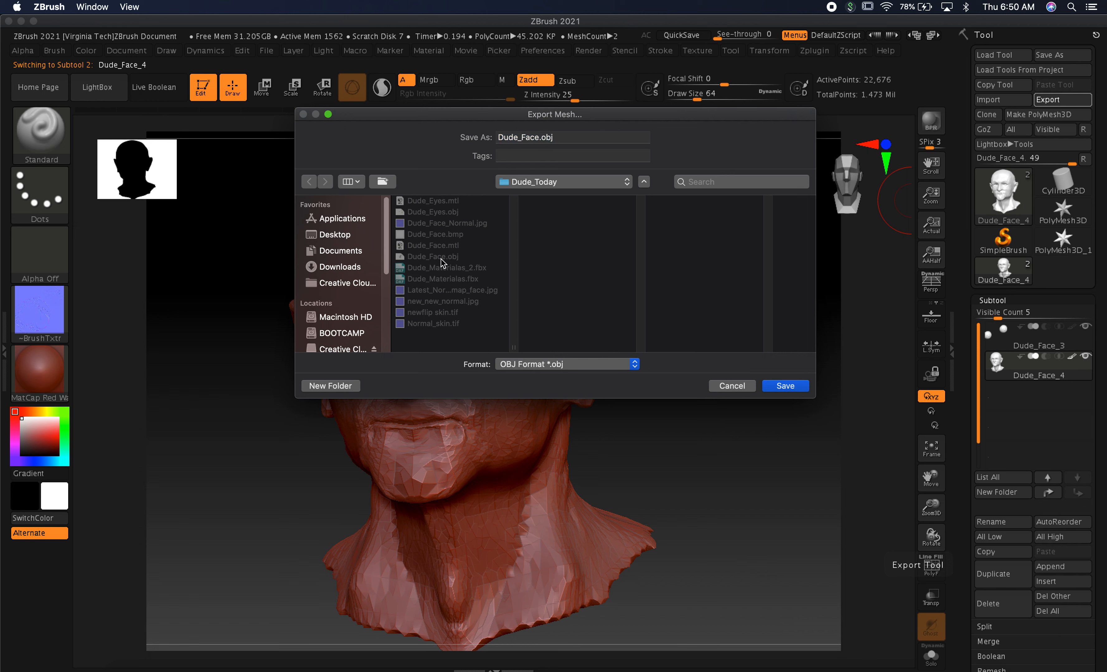
{"action": "left_click", "coordinate": [794, 387]}
{"action": "left_click", "coordinate": [653, 194]}
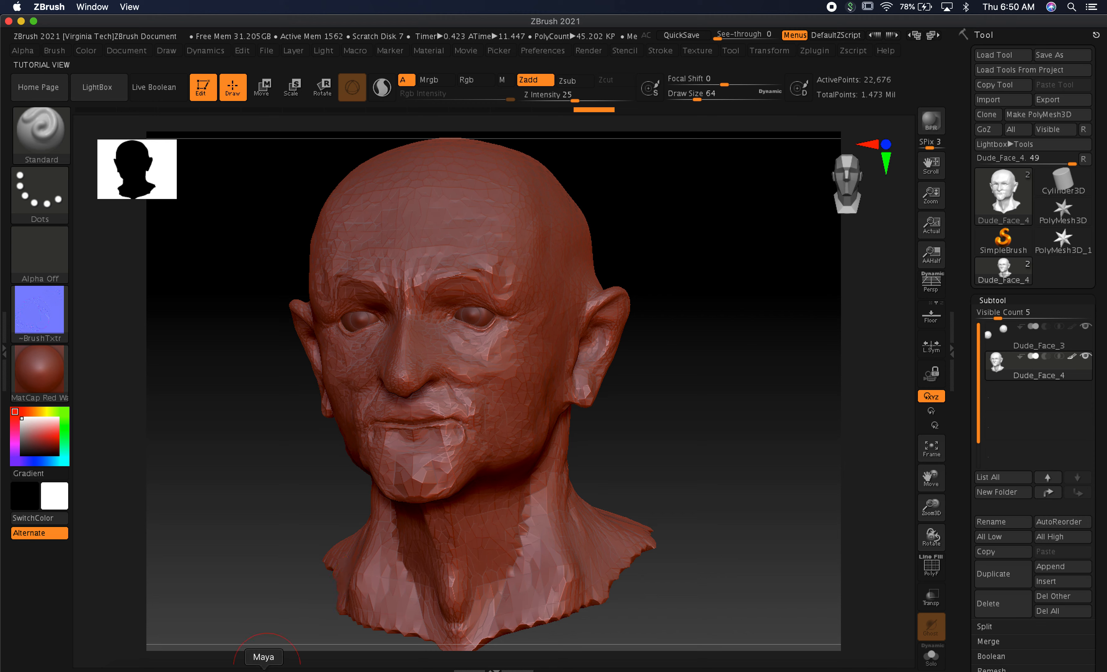
- Switch to Maya and delete the old head and eye meshes from the scene
{"action": "left_click", "coordinate": [267, 668]}
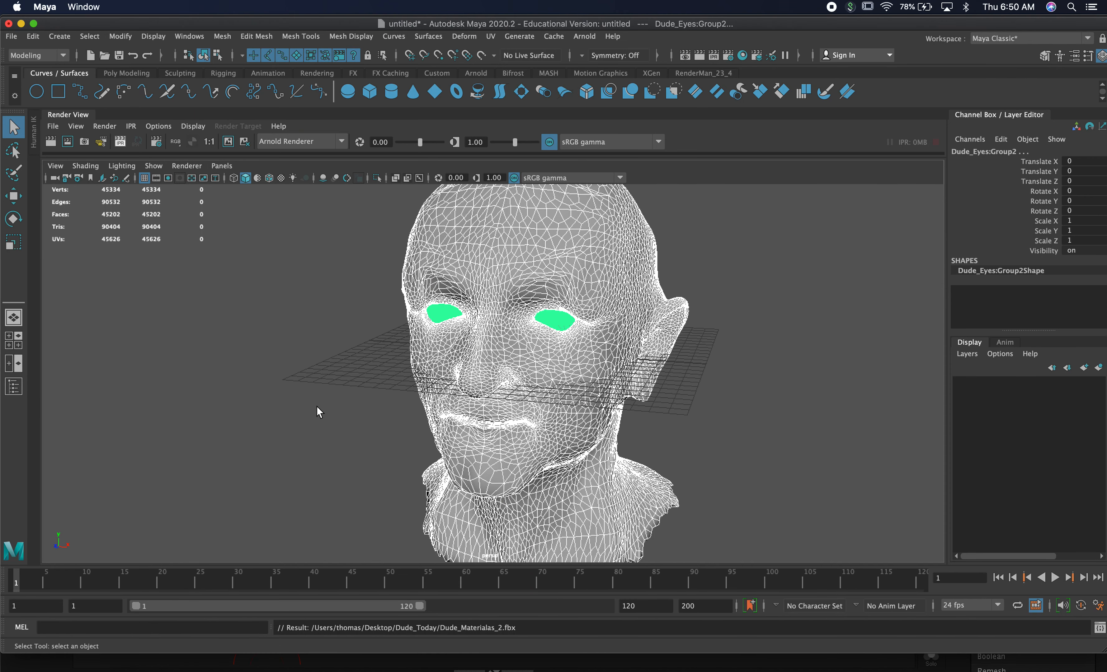
{"action": "left_click_drag", "start_coordinate": [320, 294], "coordinate": [454, 335]}
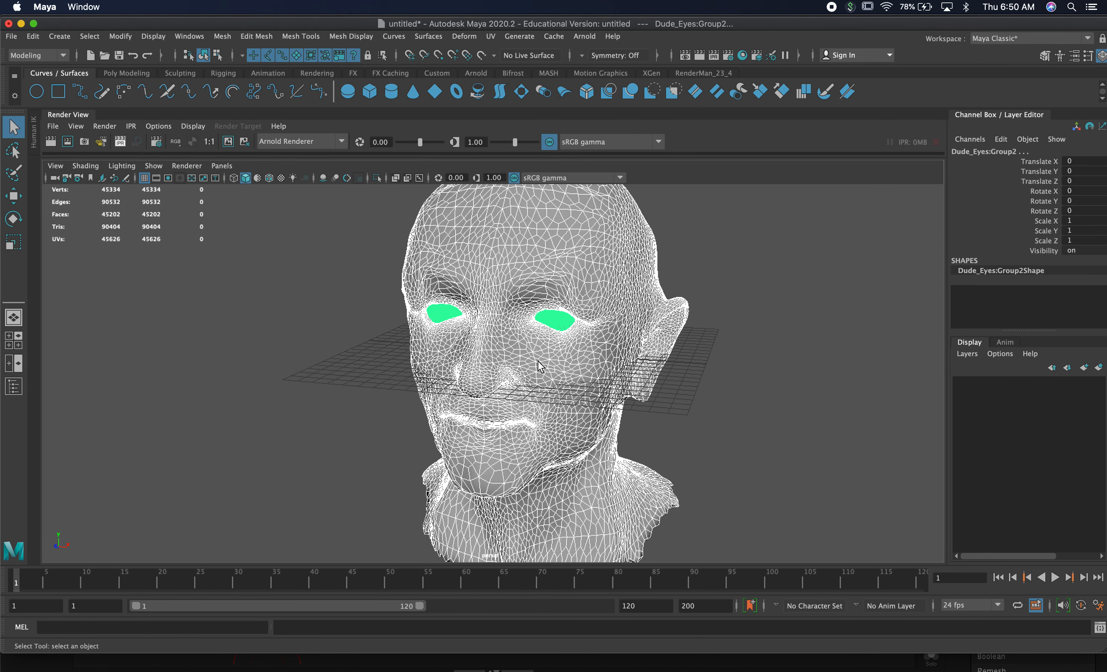
{"action": "key", "text": "Delete"}
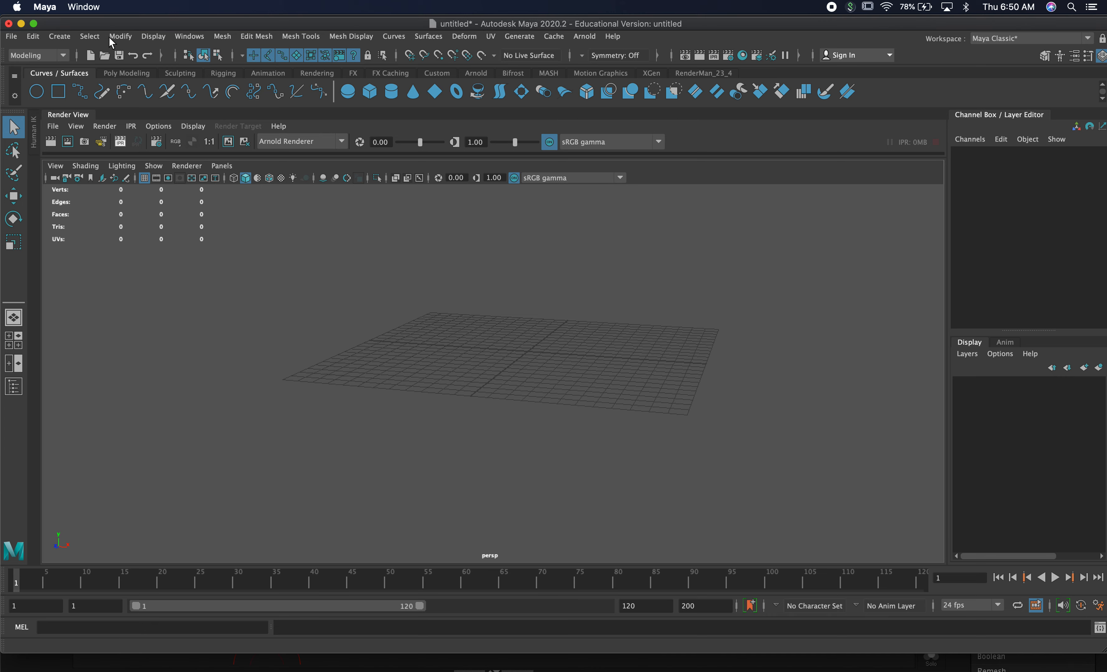
- Import Dude_Face.obj from the Dude_Today folder into the empty scene and check the head mesh
{"action": "left_click", "coordinate": [12, 36]}
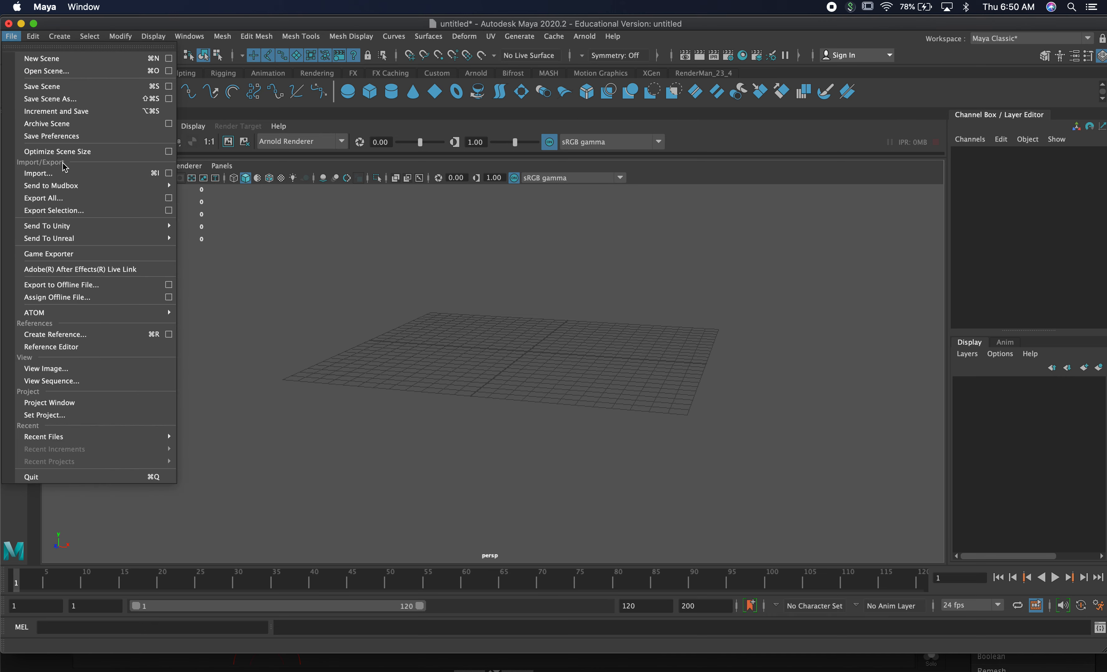
{"action": "left_click", "coordinate": [67, 174]}
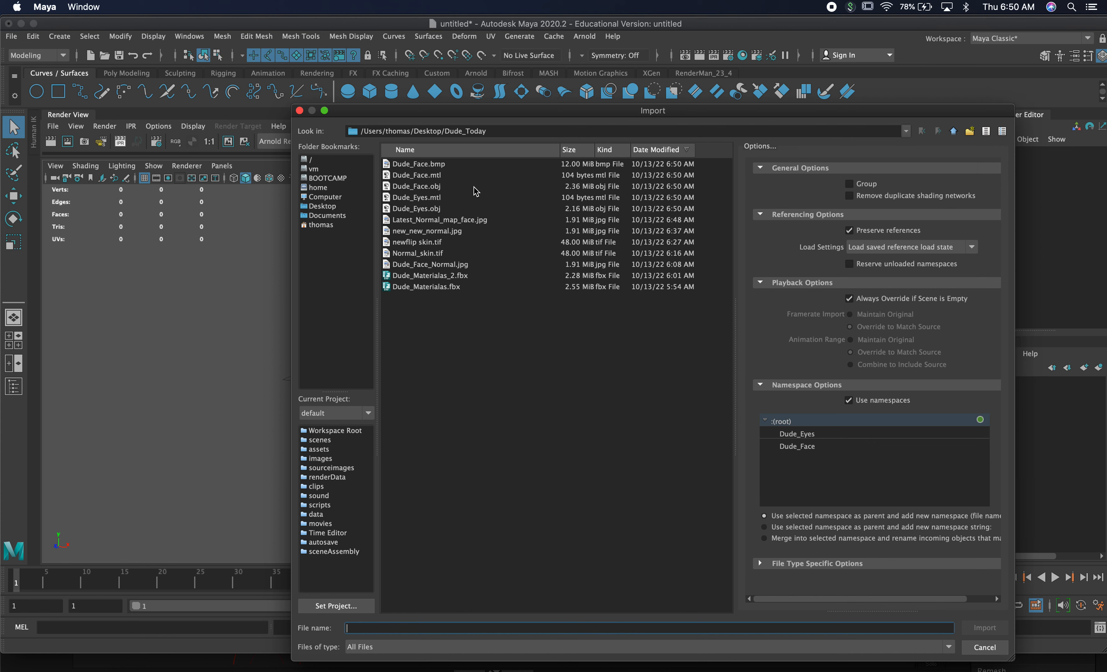
{"action": "left_click", "coordinate": [449, 187]}
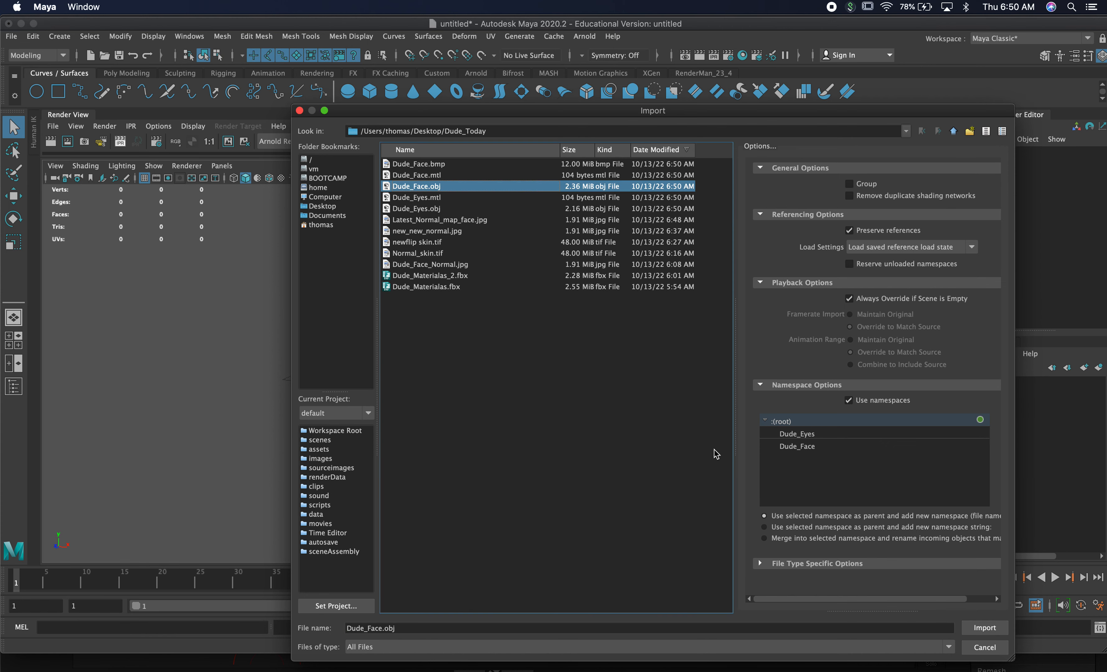
{"action": "left_click", "coordinate": [986, 628]}
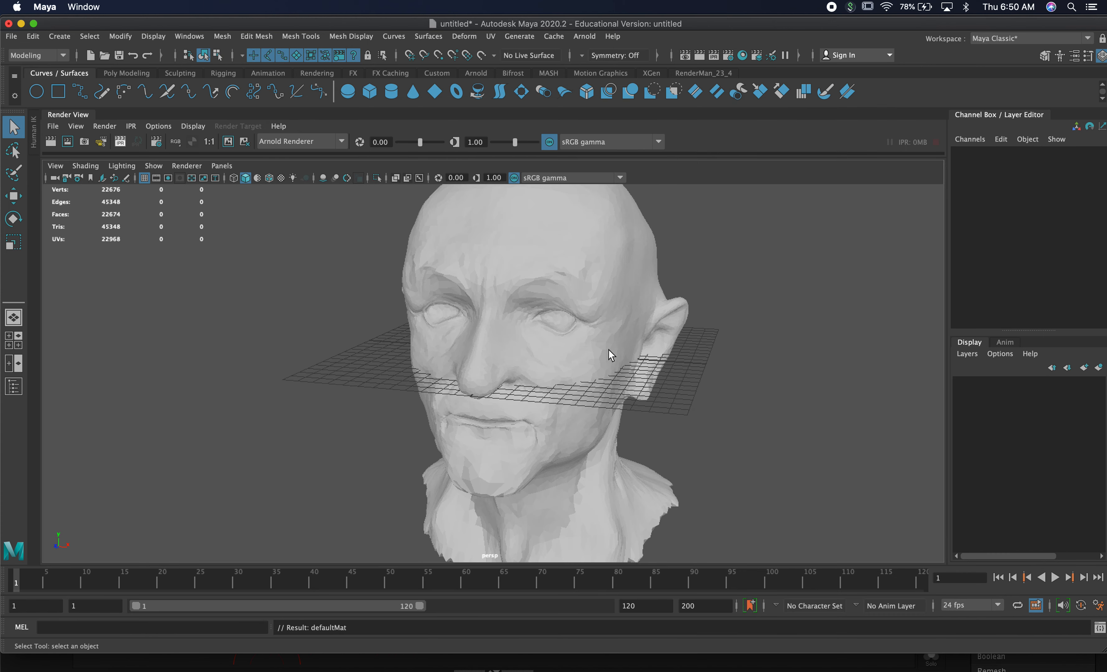
{"action": "left_click", "coordinate": [555, 356]}
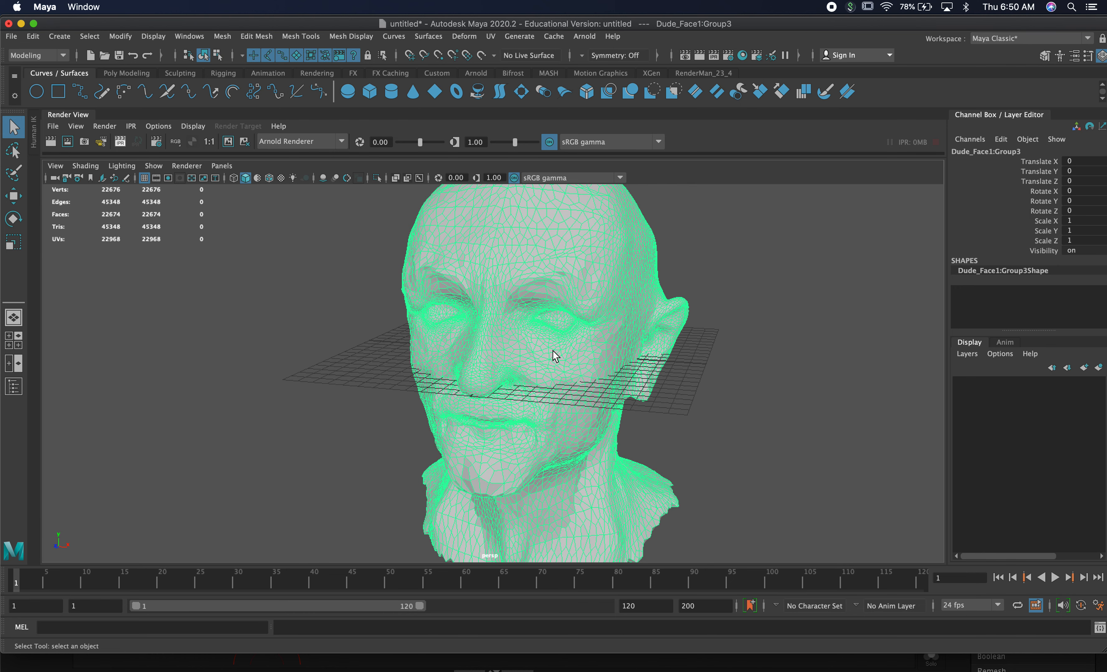
{"action": "left_click", "coordinate": [752, 364]}
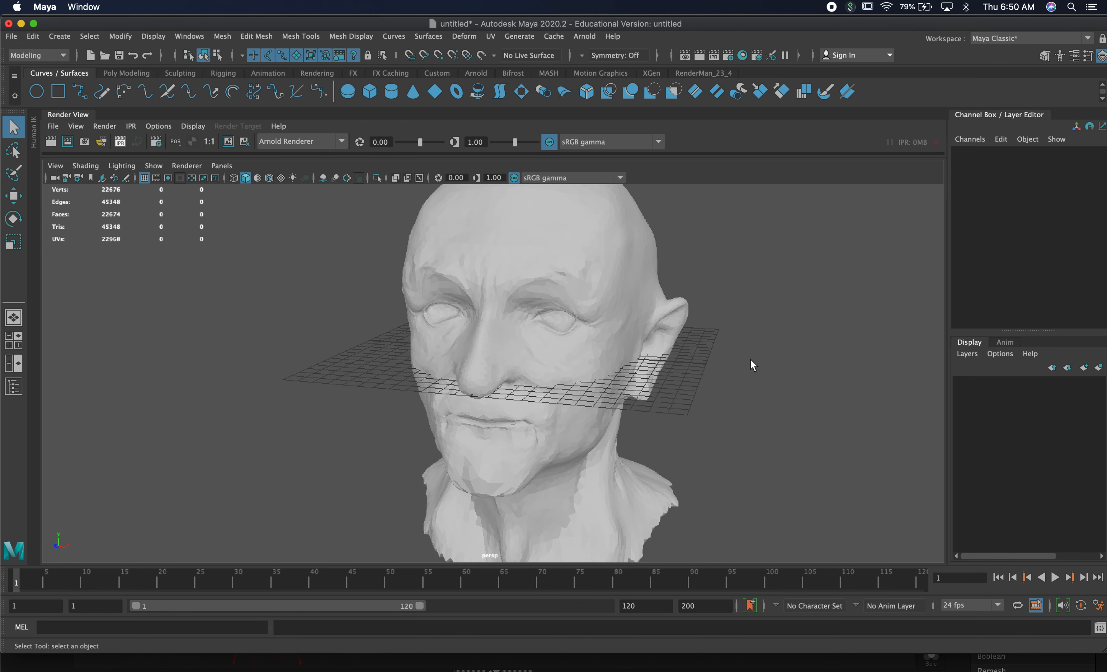
- Import Dude_Eyes.obj from the Dude_Today folder into the scene with the head
{"action": "left_click", "coordinate": [11, 36]}
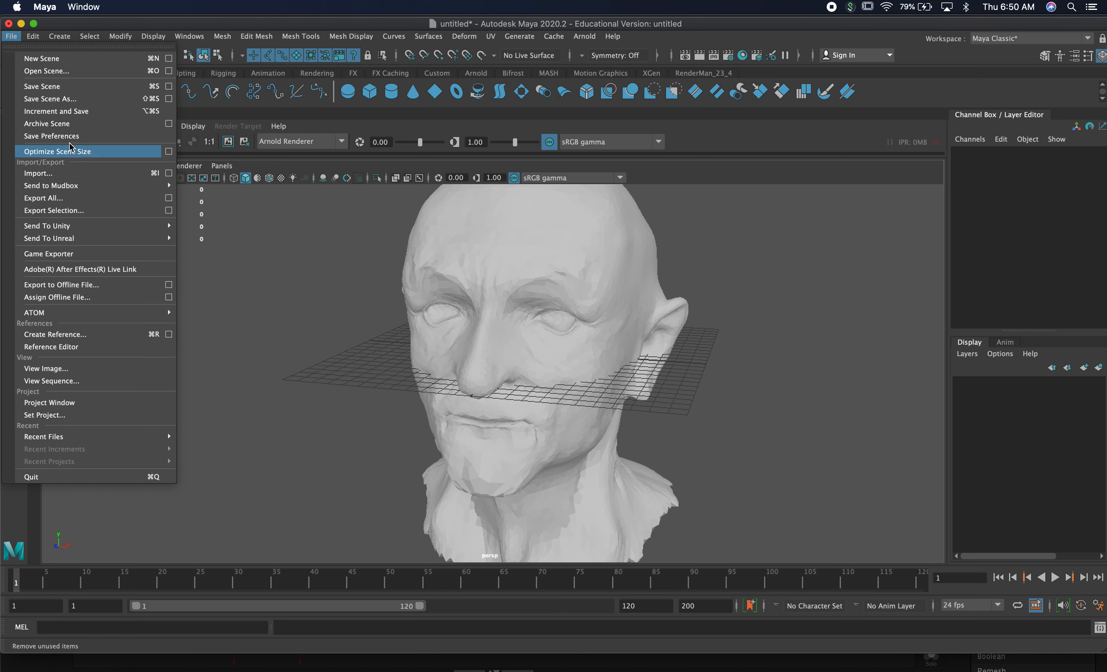
{"action": "left_click", "coordinate": [83, 176]}
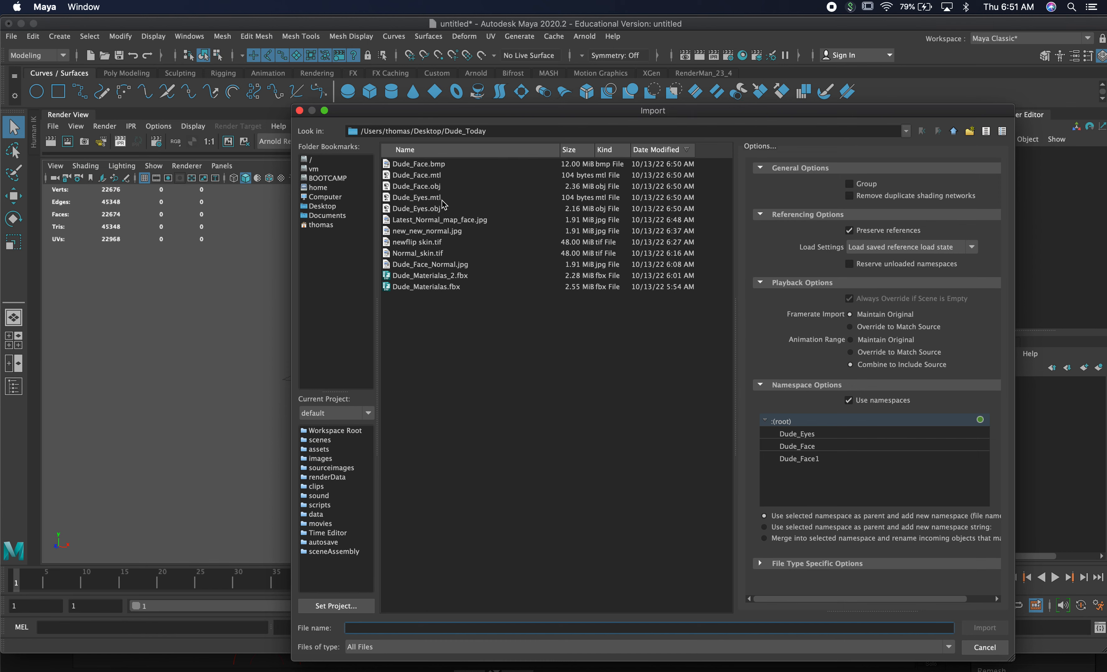
{"action": "left_click", "coordinate": [442, 208]}
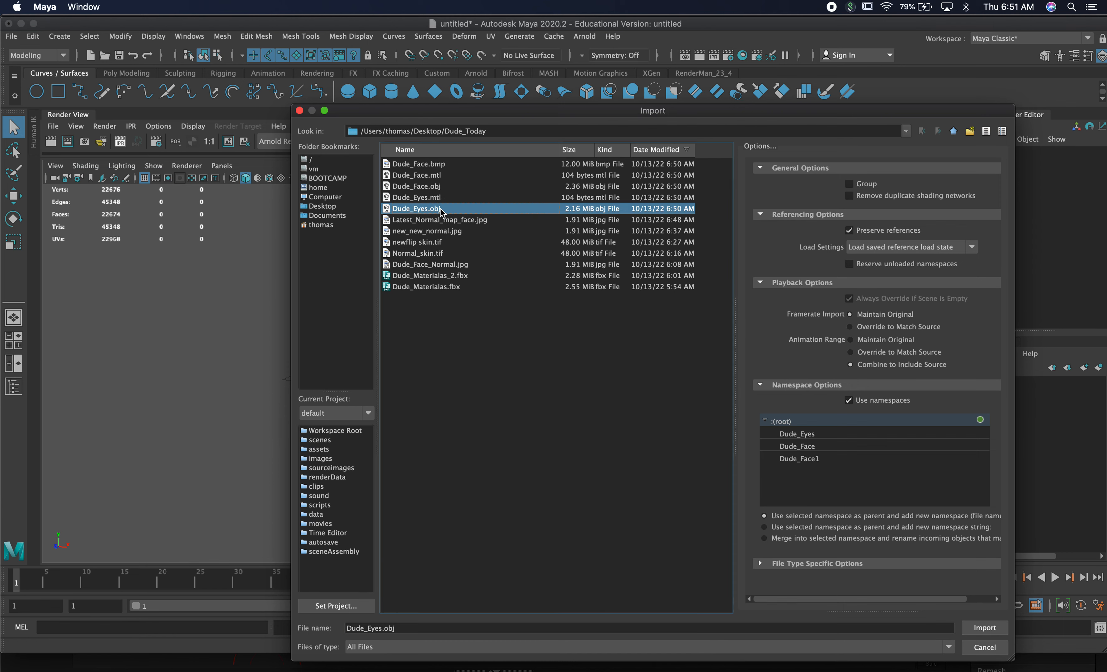
{"action": "left_click", "coordinate": [985, 629]}
- Examine how the eyes sit in the sockets and check that the head and eyes are separate meshes
{"action": "left_click", "coordinate": [548, 324]}
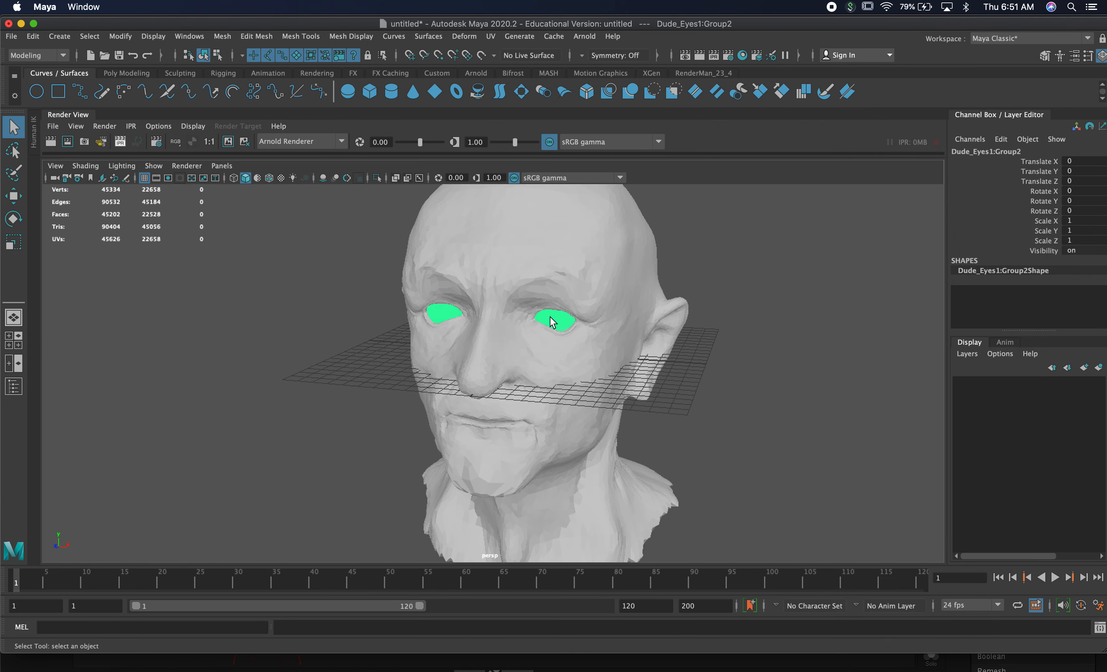
{"action": "right_click_drag", "start_coordinate": [549, 319], "coordinate": [825, 379], "text": "alt"}
{"action": "middle_click_drag", "start_coordinate": [770, 353], "coordinate": [630, 439], "text": "alt"}
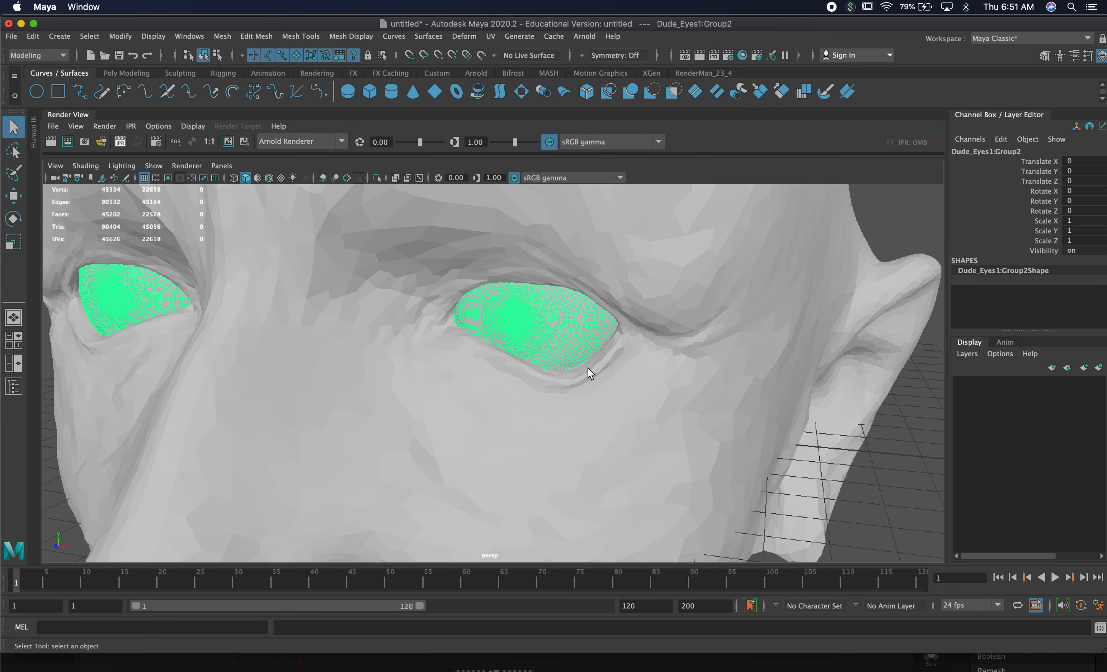
{"action": "right_click_drag", "start_coordinate": [641, 366], "coordinate": [467, 331], "text": "alt"}
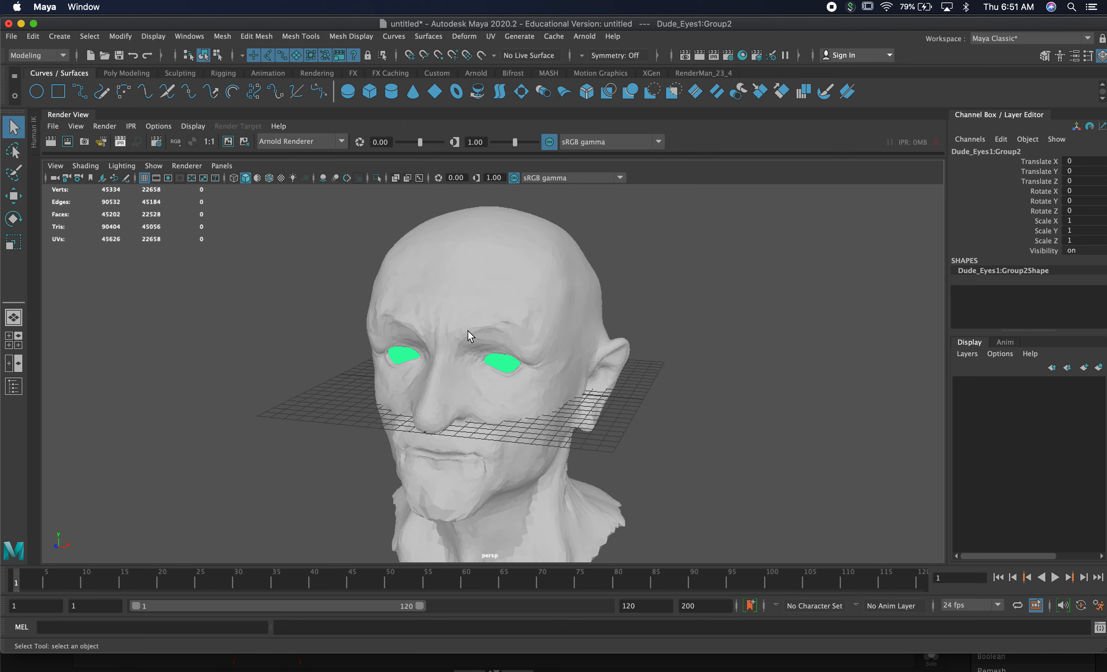
{"action": "left_click", "coordinate": [675, 289]}
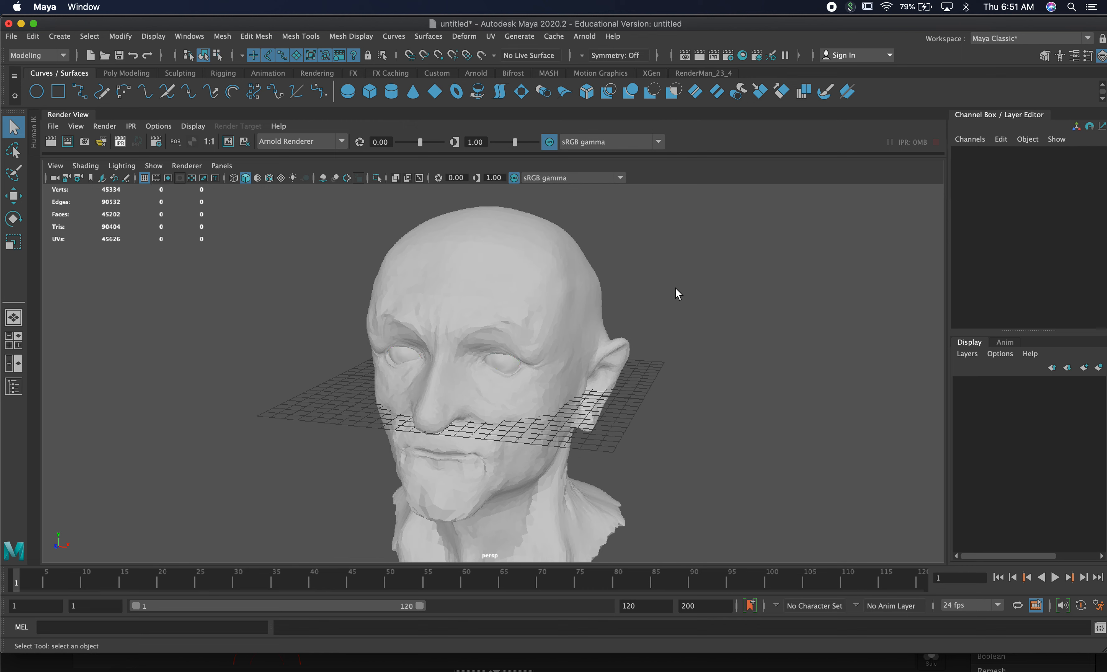
{"action": "left_click", "coordinate": [576, 274]}
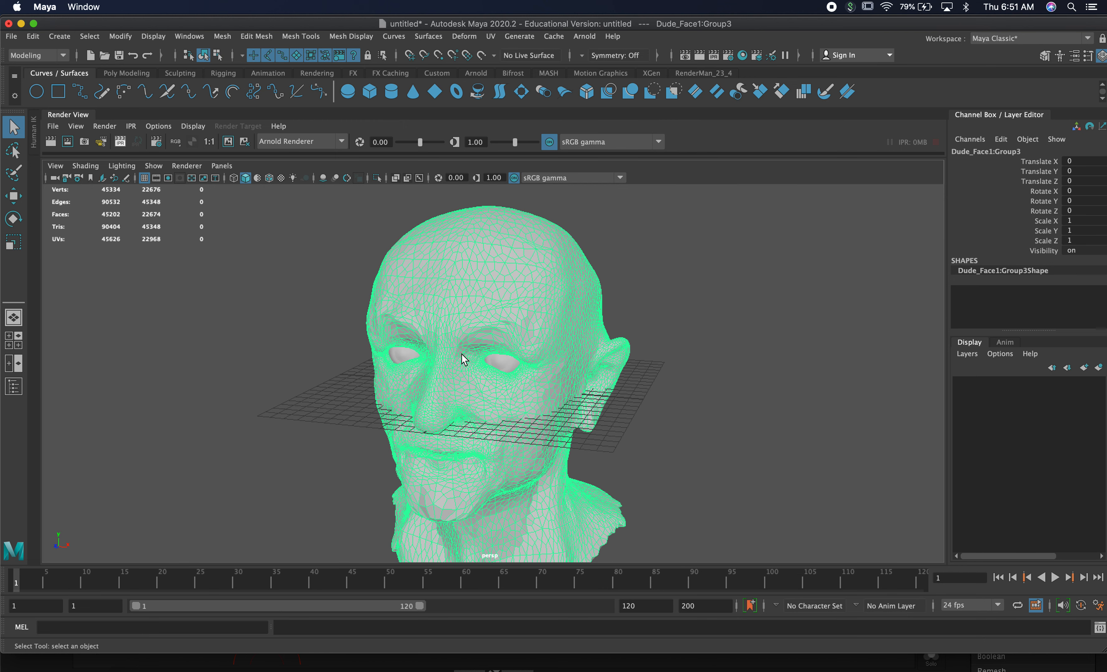
{"action": "left_click", "coordinate": [230, 304]}
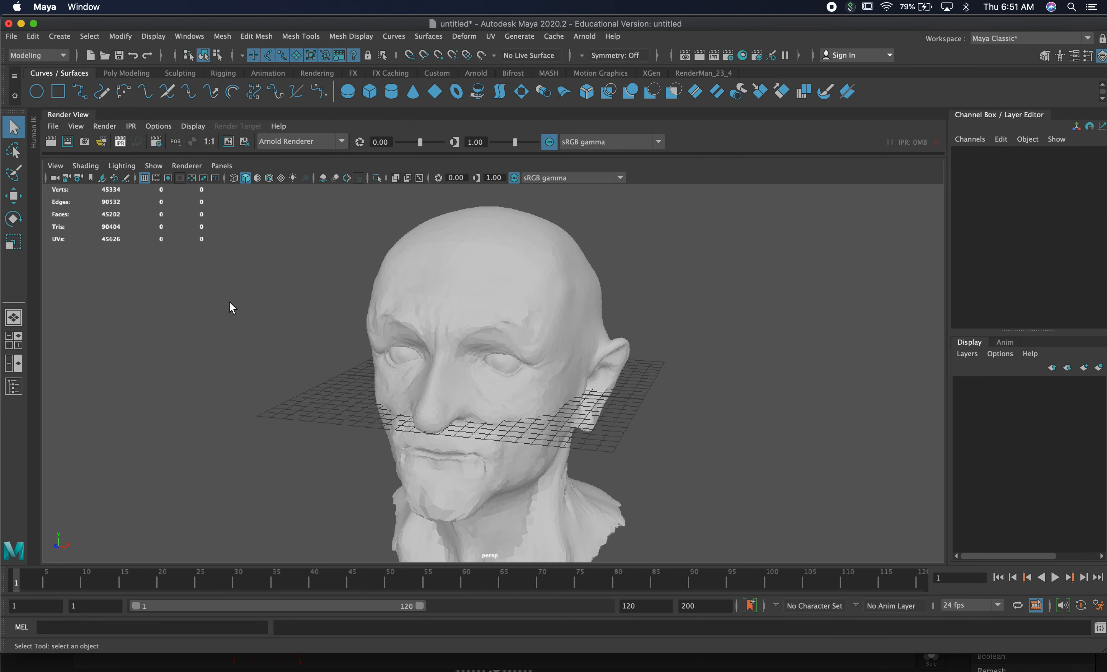
{"action": "left_click", "coordinate": [430, 300]}
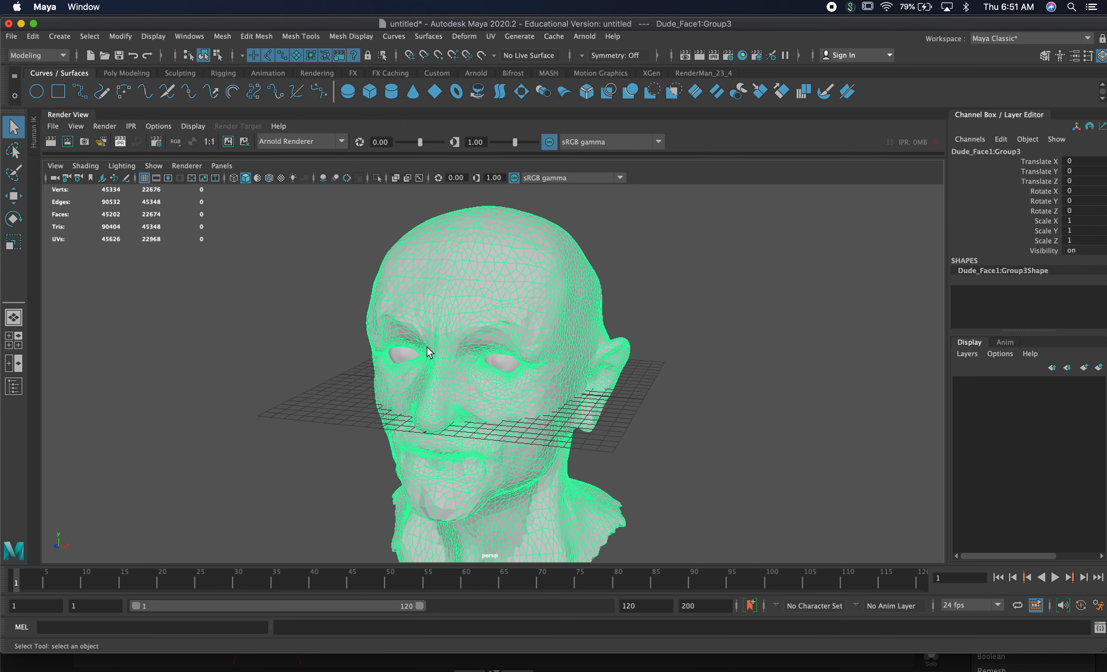
{"action": "left_click", "coordinate": [410, 351]}
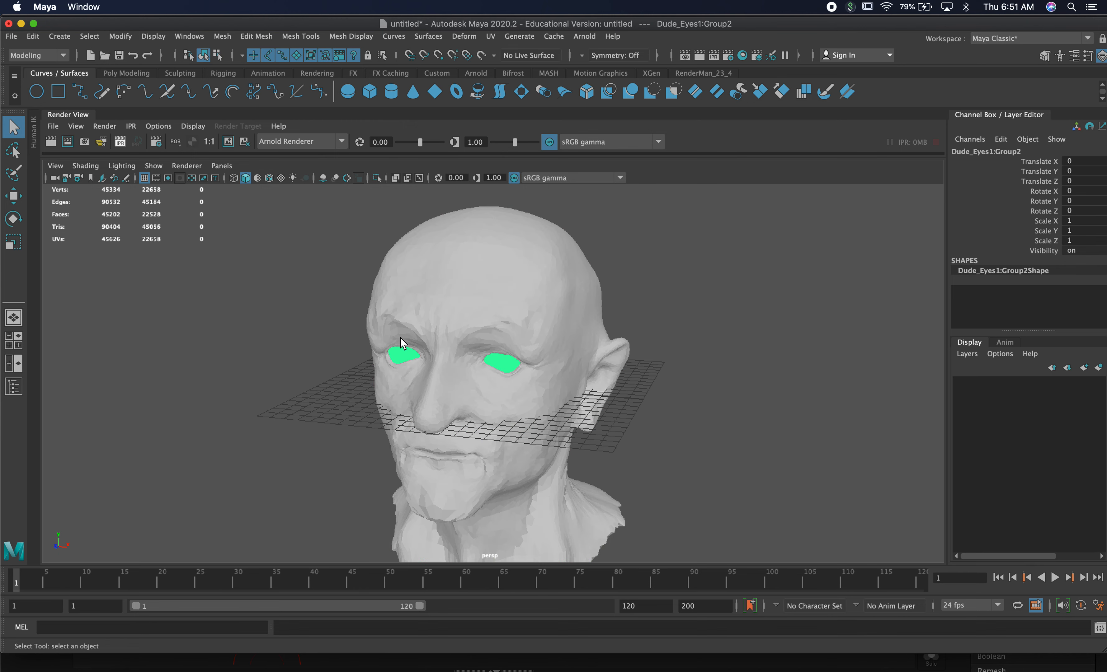
{"action": "left_click", "coordinate": [407, 295]}
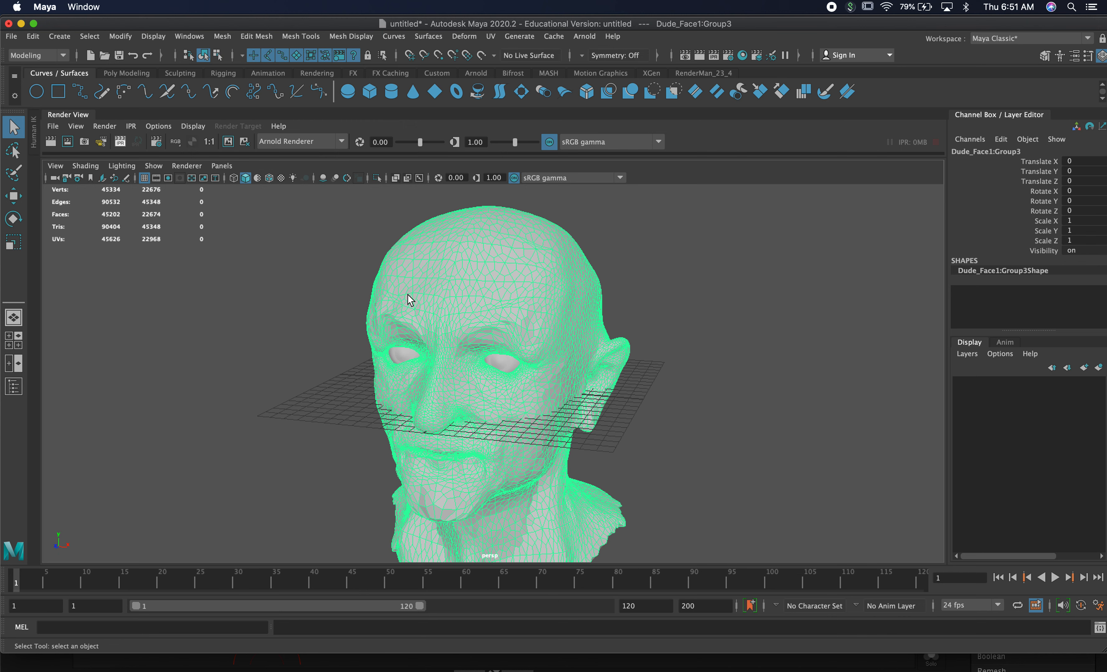
{"action": "left_click", "coordinate": [402, 358]}
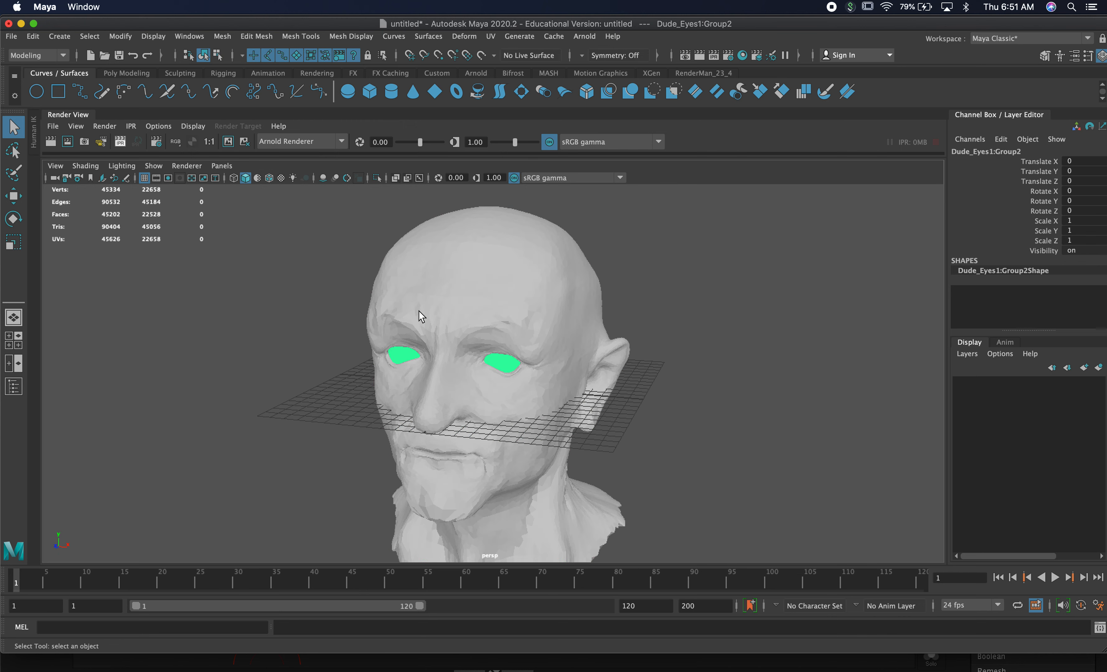
{"action": "left_click", "coordinate": [419, 312]}
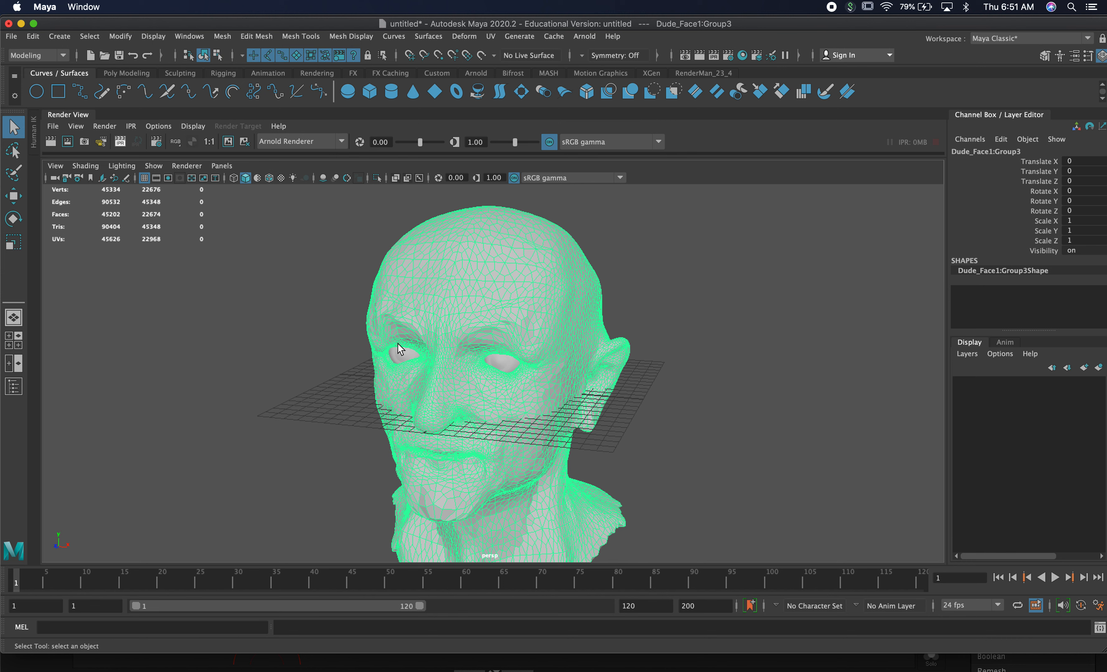
- Open the UV Editor for the eyes mesh and bring both eyeball UV shells into view
{"action": "left_click", "coordinate": [503, 365]}
{"action": "left_click", "coordinate": [491, 36]}
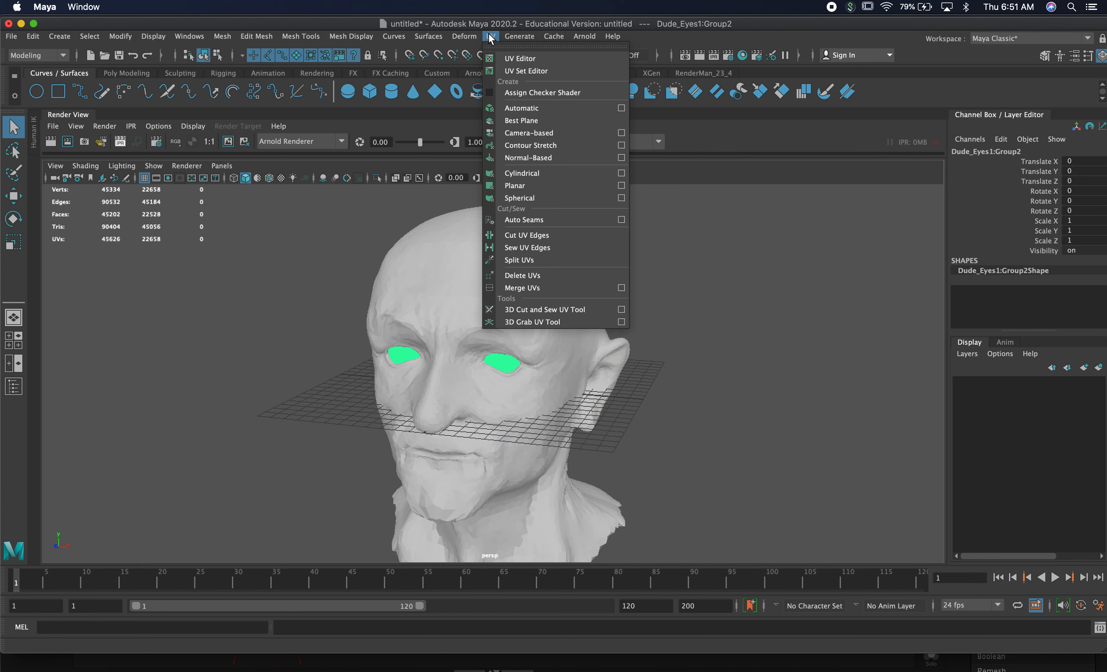
{"action": "left_click", "coordinate": [510, 60]}
{"action": "left_click_drag", "start_coordinate": [492, 306], "coordinate": [734, 174]}
{"action": "scroll", "coordinate": [785, 368], "scroll_direction": "down", "scroll_amount": 5}
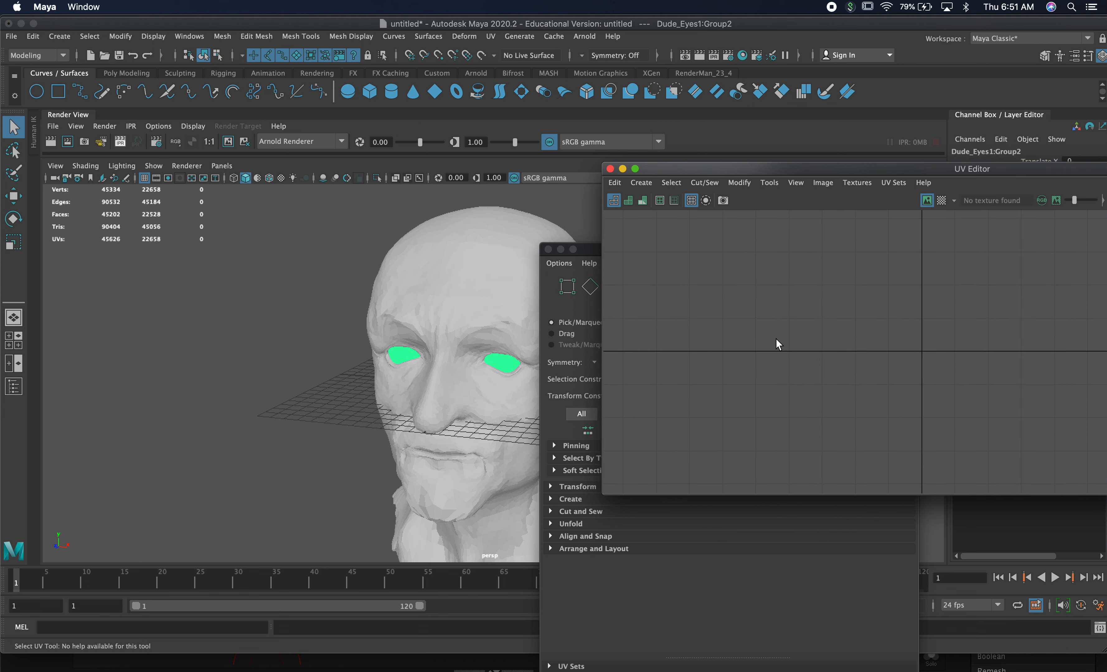
{"action": "scroll", "coordinate": [825, 355], "scroll_direction": "down", "scroll_amount": 10}
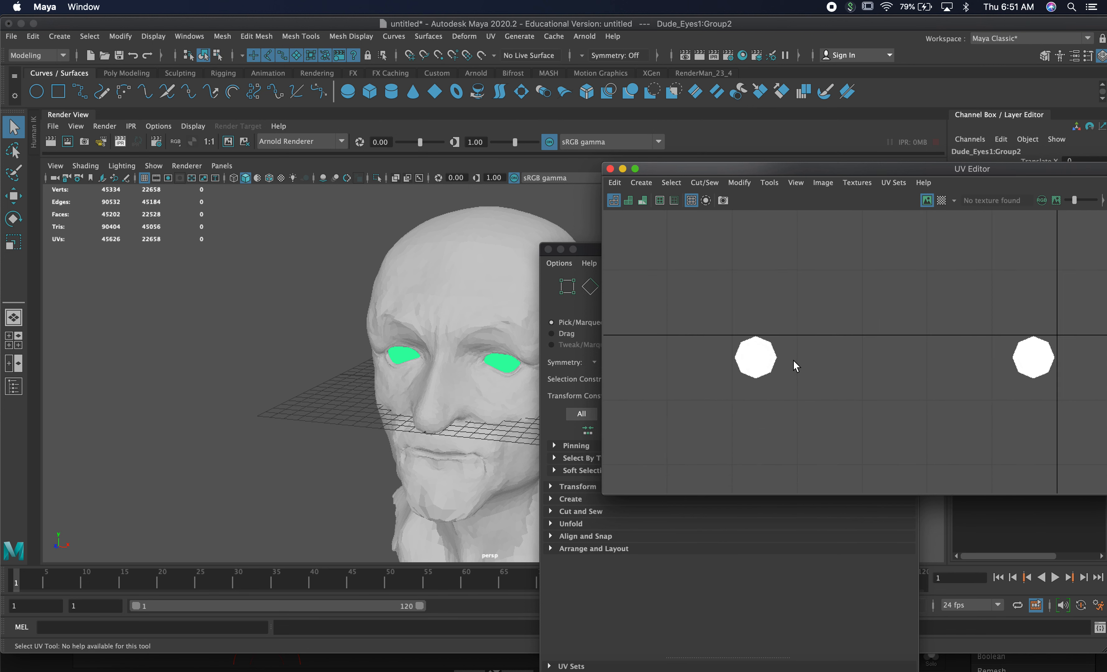
- Inspect the eyes mesh and its UV placement, and switch the viewport to the front view of the head
{"action": "scroll", "coordinate": [793, 361], "scroll_direction": "down", "scroll_amount": 3}
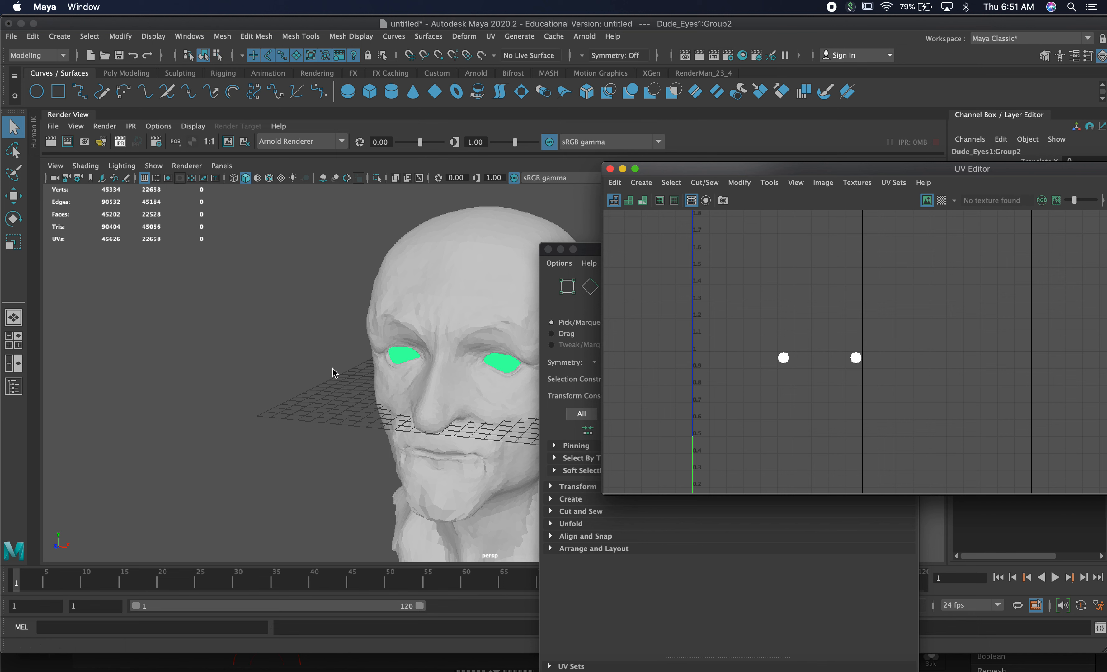
{"action": "mouse_move", "coordinate": [330, 369]}
{"action": "left_mouse_down", "text": "alt"}
{"action": "mouse_move", "coordinate": [363, 350]}
{"action": "mouse_move", "coordinate": [338, 356]}
{"action": "left_mouse_up", "text": "alt"}
{"action": "right_click_drag", "start_coordinate": [338, 356], "coordinate": [529, 362], "text": "alt"}
{"action": "mouse_move", "coordinate": [375, 357]}
{"action": "left_mouse_down", "text": "alt"}
{"action": "mouse_move", "coordinate": [355, 356]}
{"action": "mouse_move", "coordinate": [395, 353]}
{"action": "left_mouse_up", "text": "alt"}
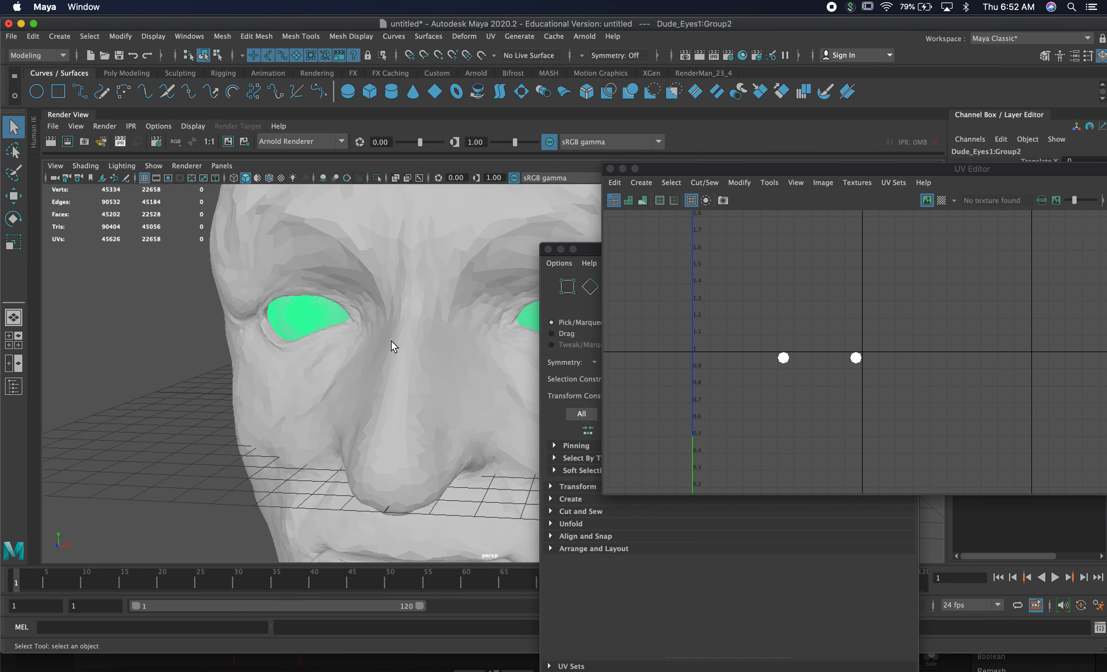
{"action": "key", "text": "space"}
{"action": "key", "text": "space"}
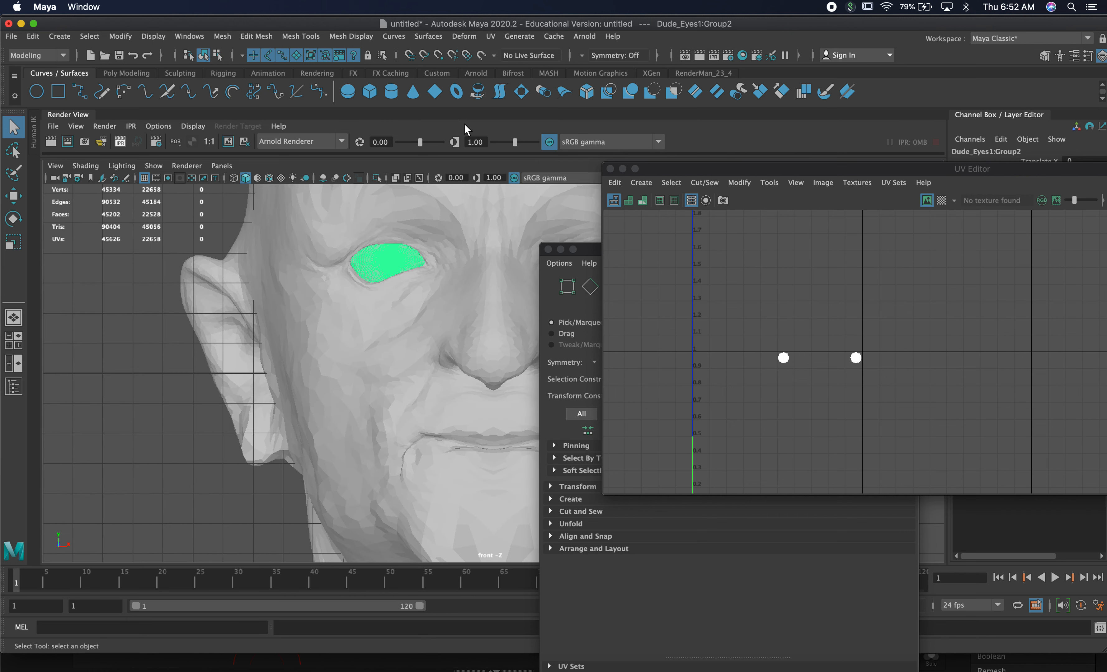
- Try an automatic UV projection on the eyes mesh and undo it
{"action": "left_click", "coordinate": [490, 36]}
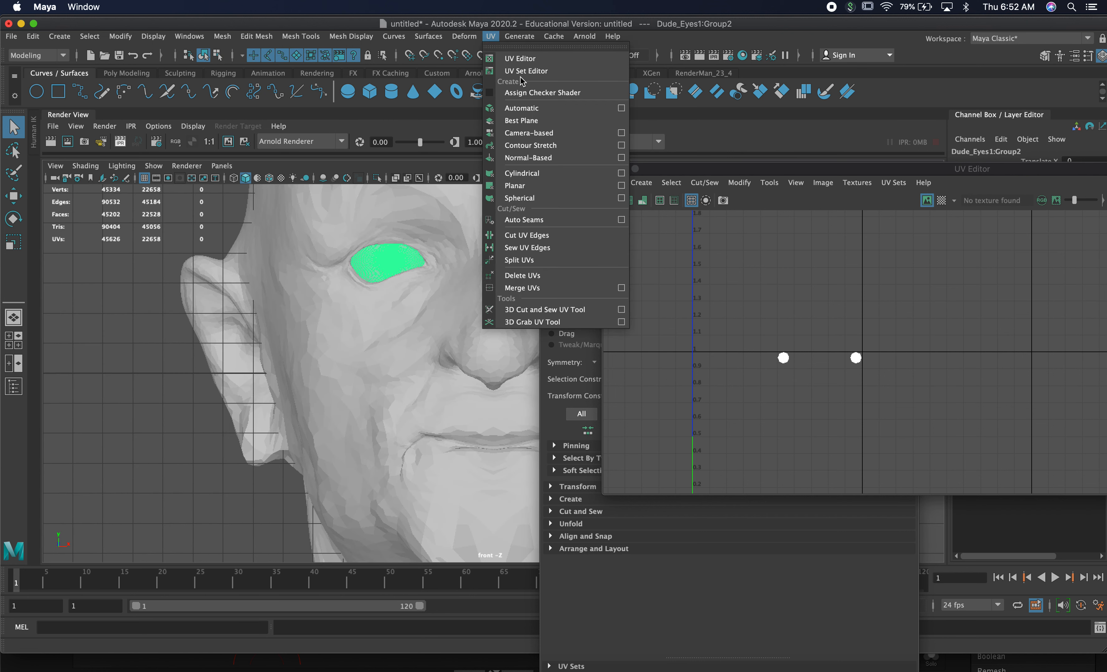
{"action": "left_click", "coordinate": [521, 108]}
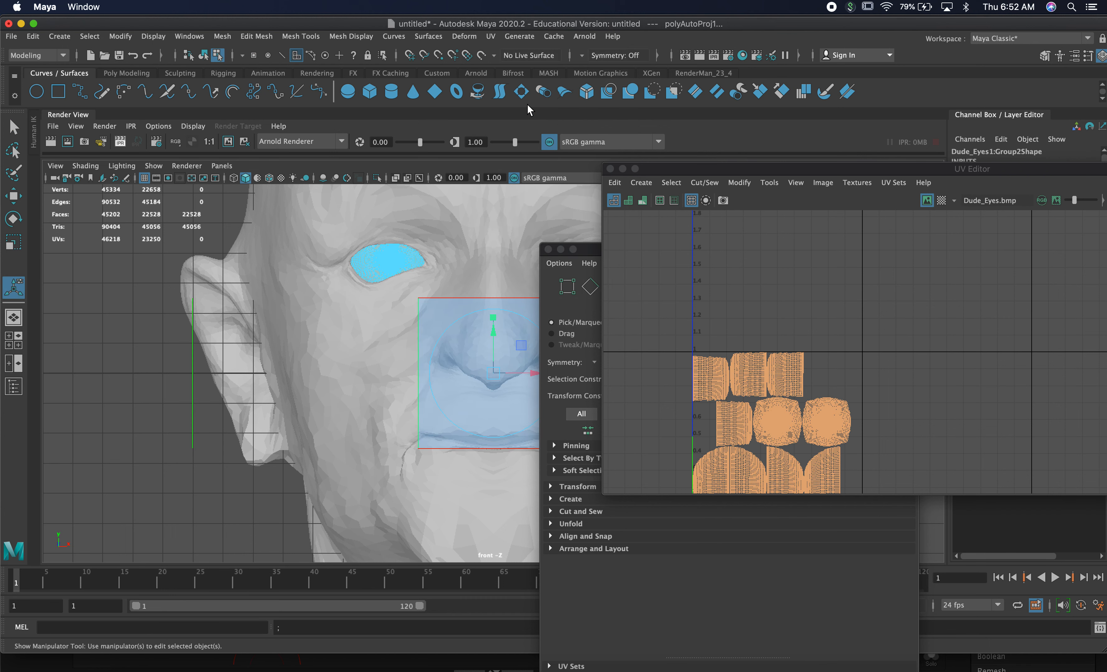
{"action": "key", "text": "super+z"}
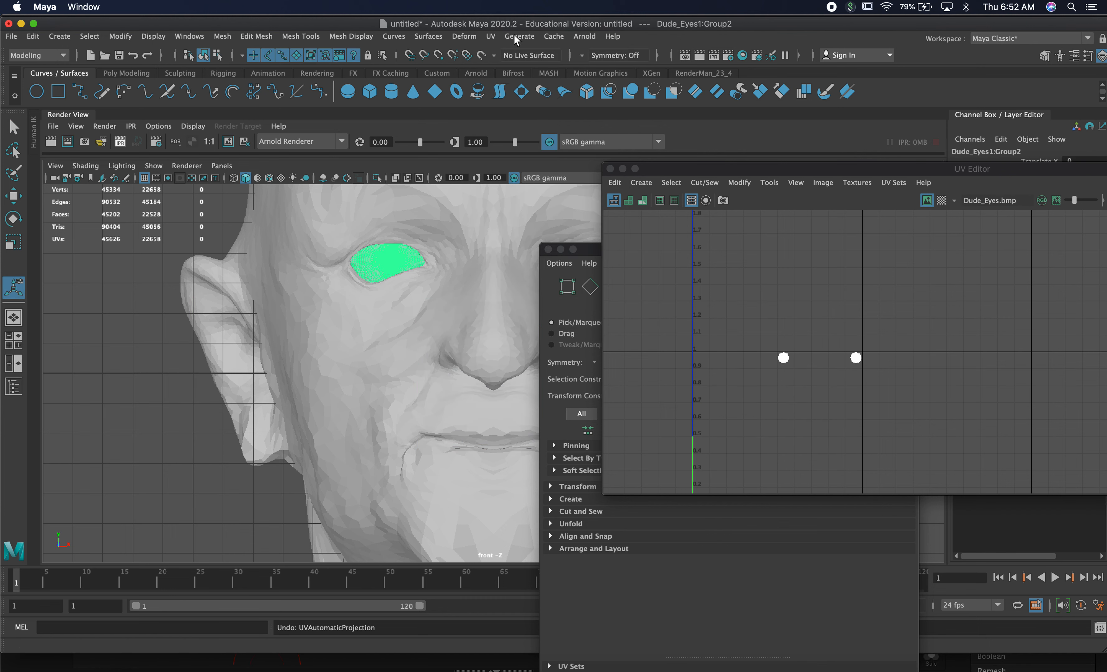
- Apply a planar UV projection to the eyes mesh from the camera, fitted to the bounding box and keeping the image width/height ratio
{"action": "left_click", "coordinate": [491, 36]}
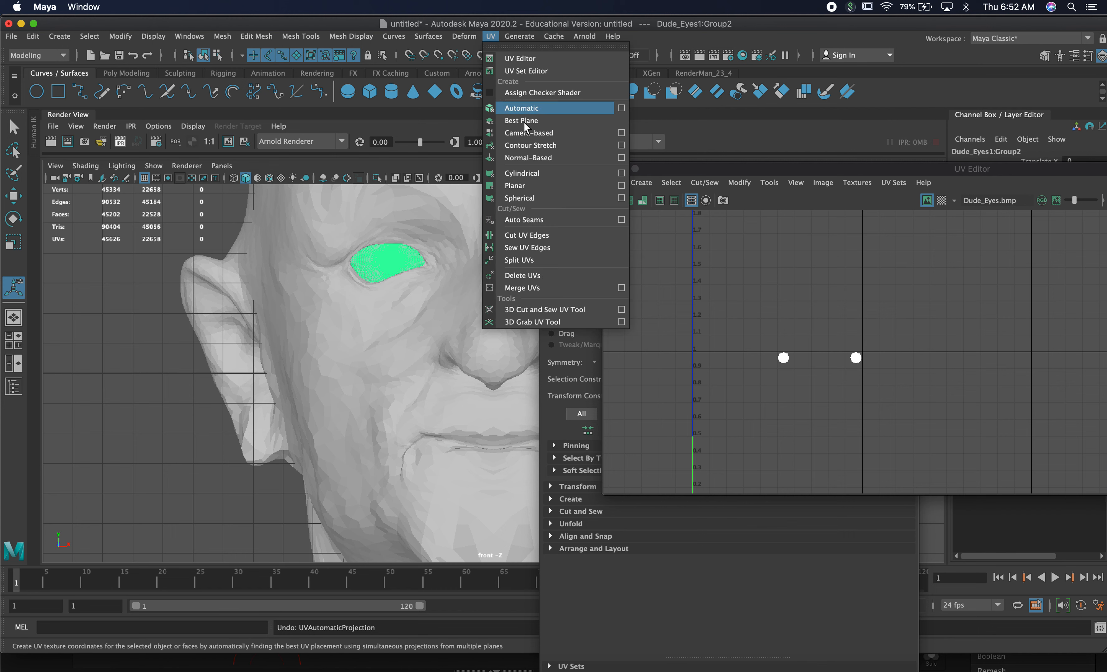
{"action": "left_click", "coordinate": [621, 186]}
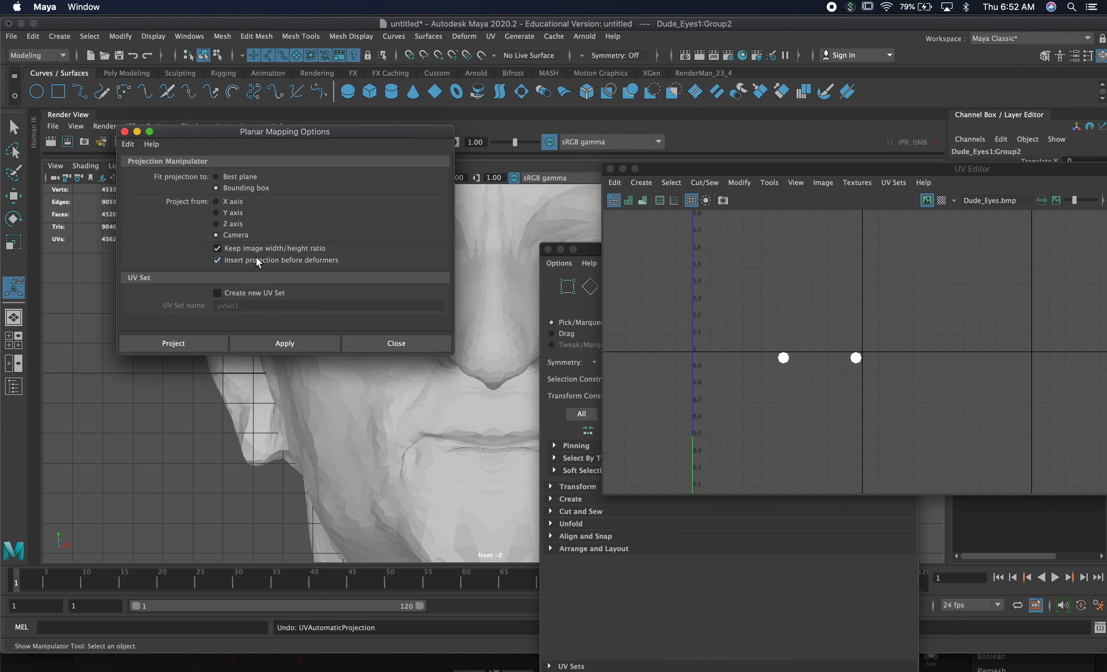
{"action": "left_click", "coordinate": [172, 344]}
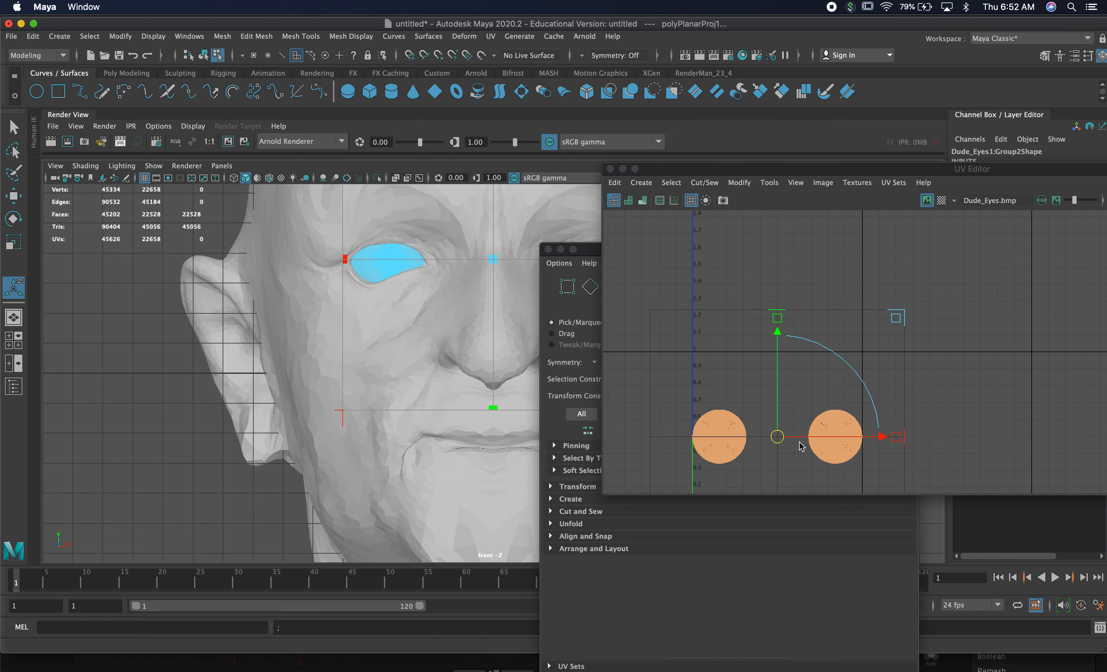
- Return to object selection, select the head mesh and examine its UV layout within the 0–1 tile
{"action": "right_click_drag", "start_coordinate": [369, 318], "coordinate": [394, 307]}
{"action": "left_click", "coordinate": [351, 360]}
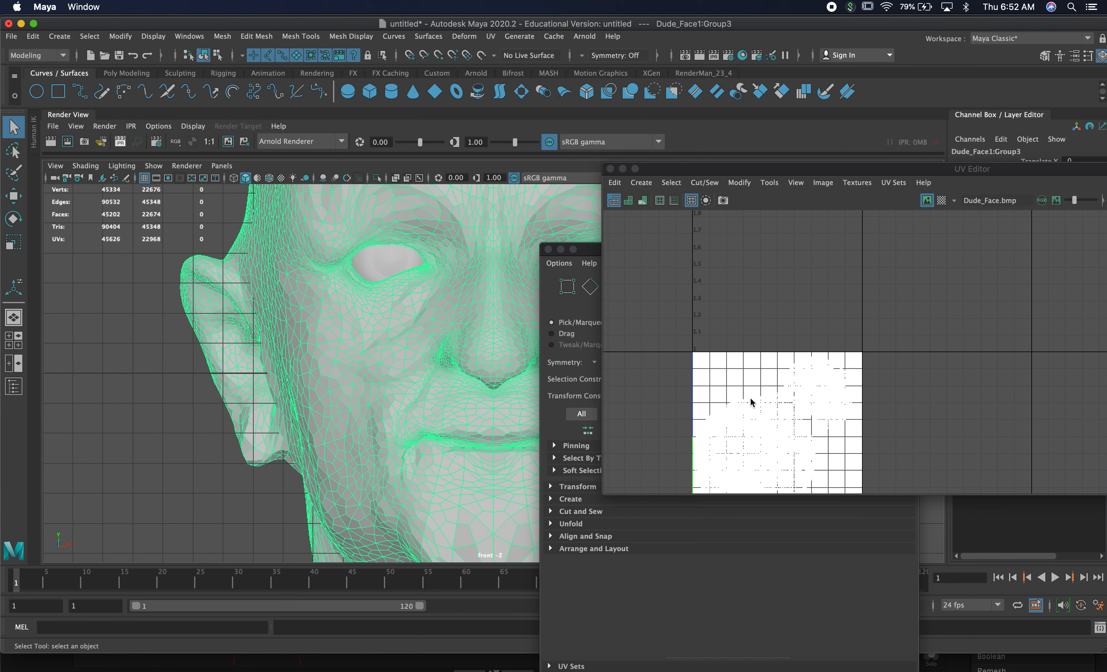
{"action": "scroll", "coordinate": [761, 405], "scroll_direction": "up", "scroll_amount": 5}
{"action": "scroll", "coordinate": [770, 408], "scroll_direction": "down", "scroll_amount": 4}
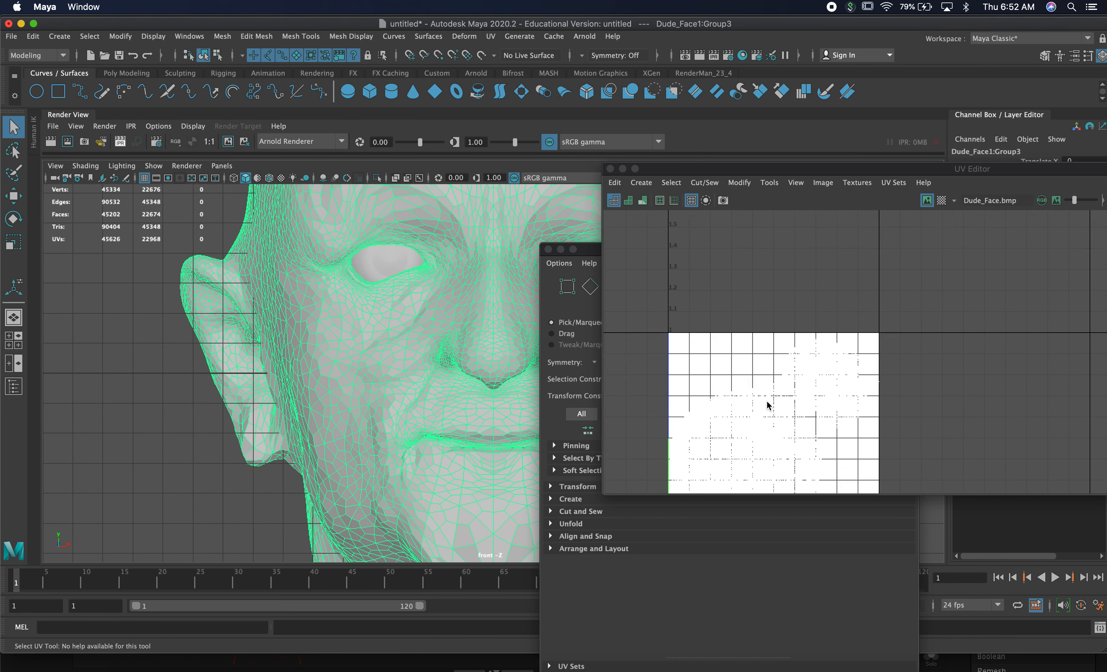
{"action": "scroll", "coordinate": [768, 405], "scroll_direction": "down", "scroll_amount": 2}
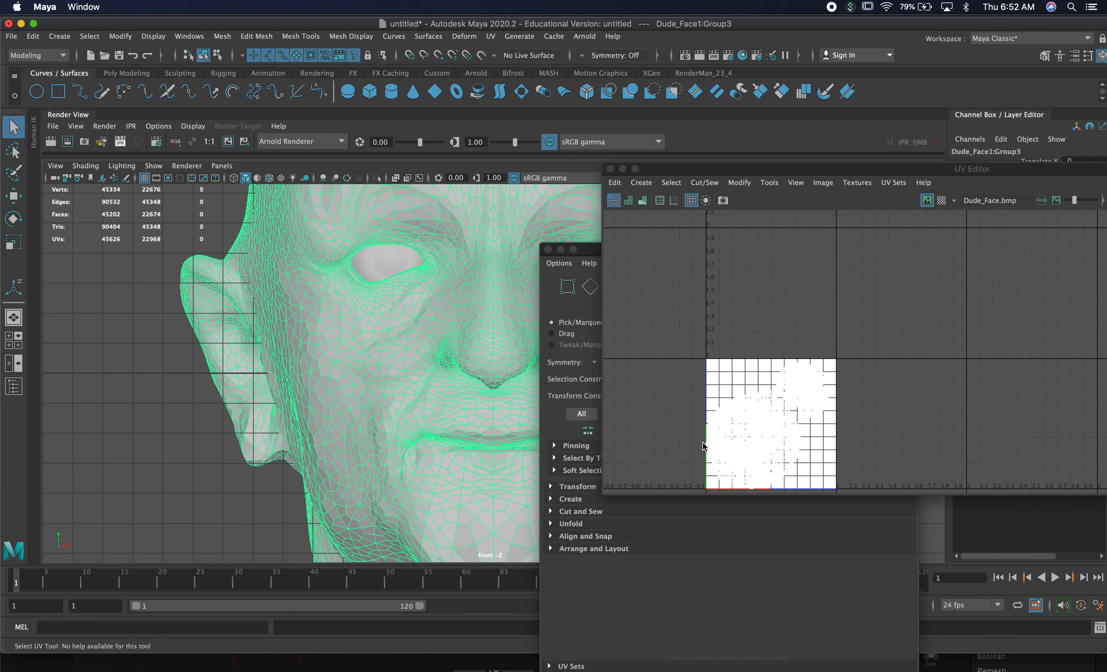
- Close the UV Editor and UV Toolkit, return to the perspective view of the whole head and select the head mesh
{"action": "left_click", "coordinate": [610, 169]}
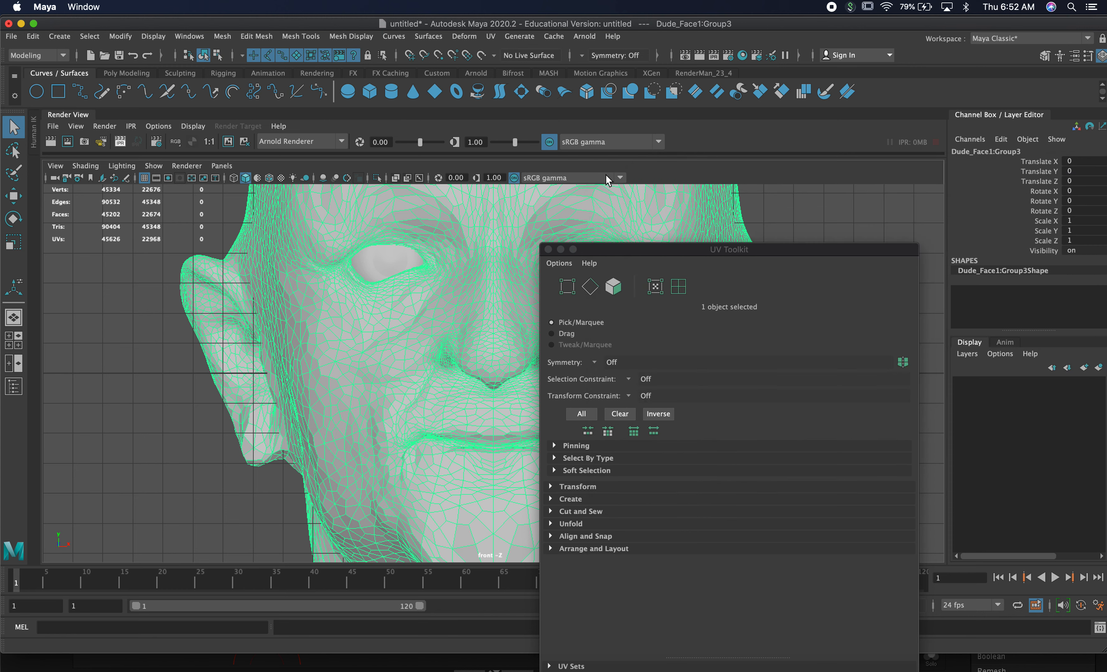
{"action": "left_click", "coordinate": [547, 249]}
{"action": "right_click_drag", "start_coordinate": [659, 384], "coordinate": [492, 368], "text": "alt"}
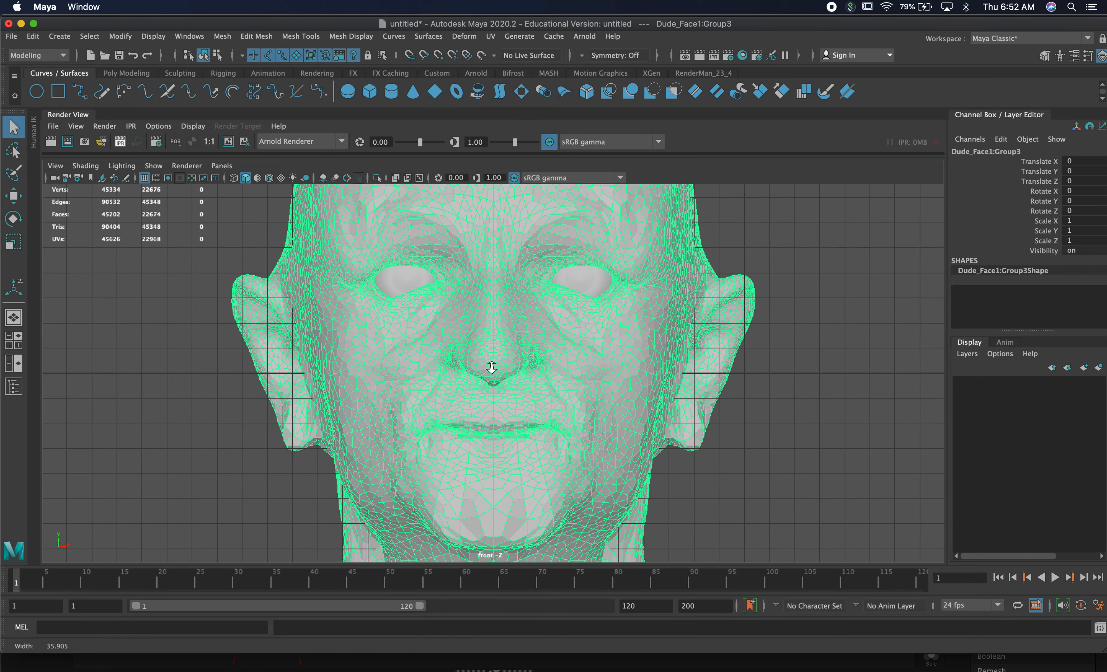
{"action": "key", "text": "space"}
{"action": "key", "text": "space"}
{"action": "right_click_drag", "start_coordinate": [757, 313], "coordinate": [572, 292], "text": "alt"}
{"action": "left_click", "coordinate": [670, 289]}
{"action": "left_click", "coordinate": [482, 290]}
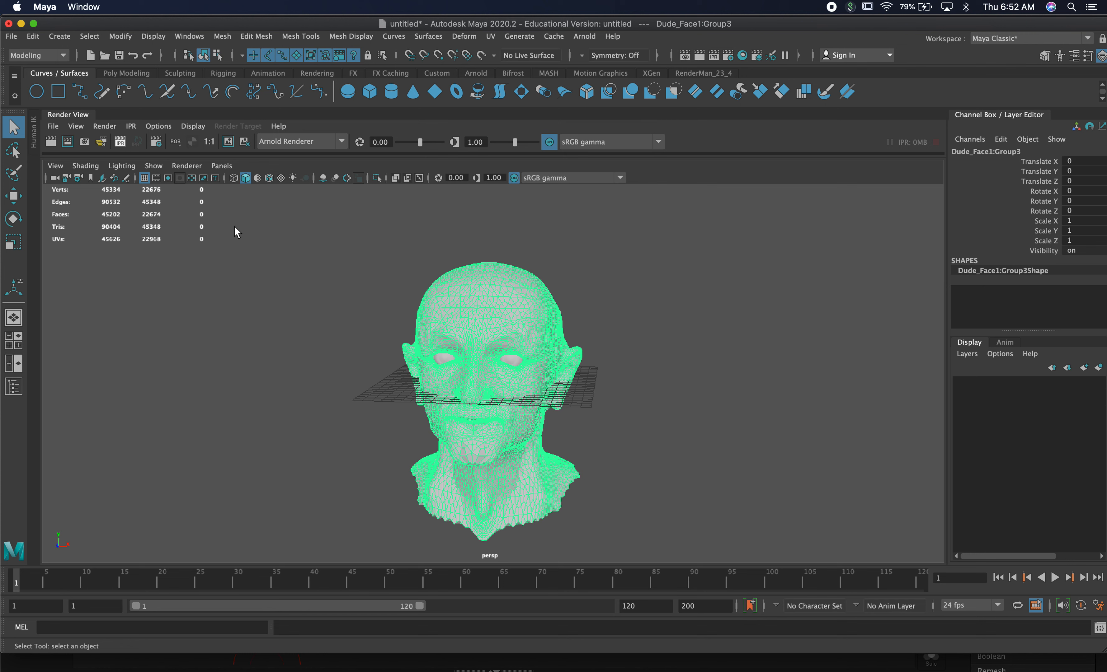
- Switch to the Rendering menu set and assign a new Lambert material to the head mesh
{"action": "left_click", "coordinate": [37, 55]}
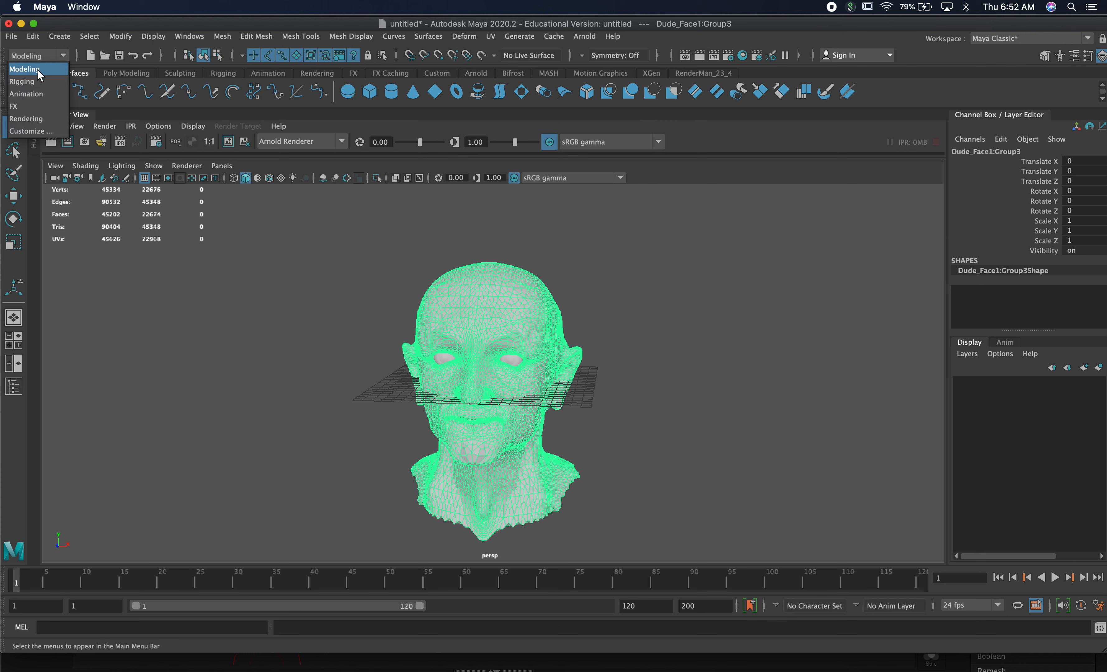
{"action": "left_click", "coordinate": [36, 118]}
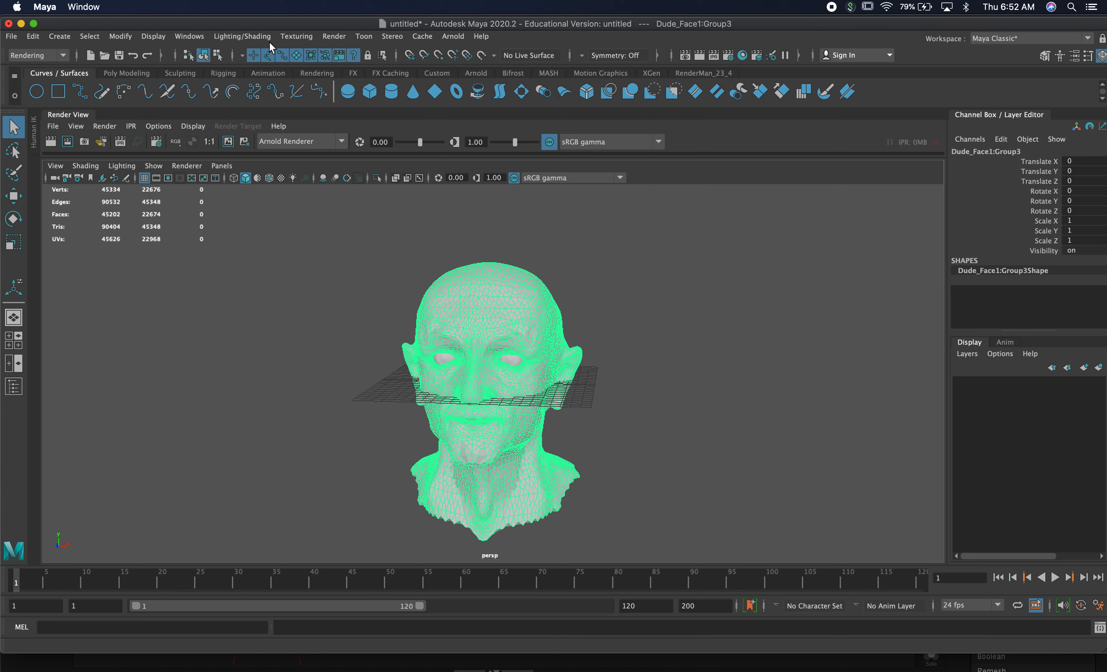
{"action": "left_click", "coordinate": [242, 36]}
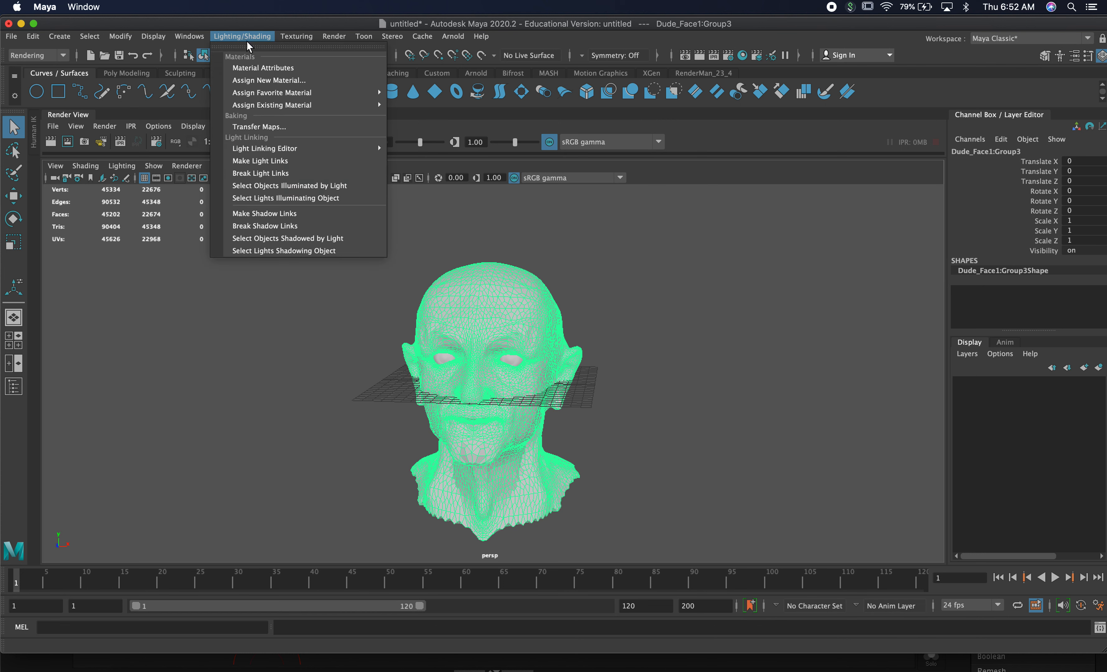
{"action": "left_click", "coordinate": [278, 79]}
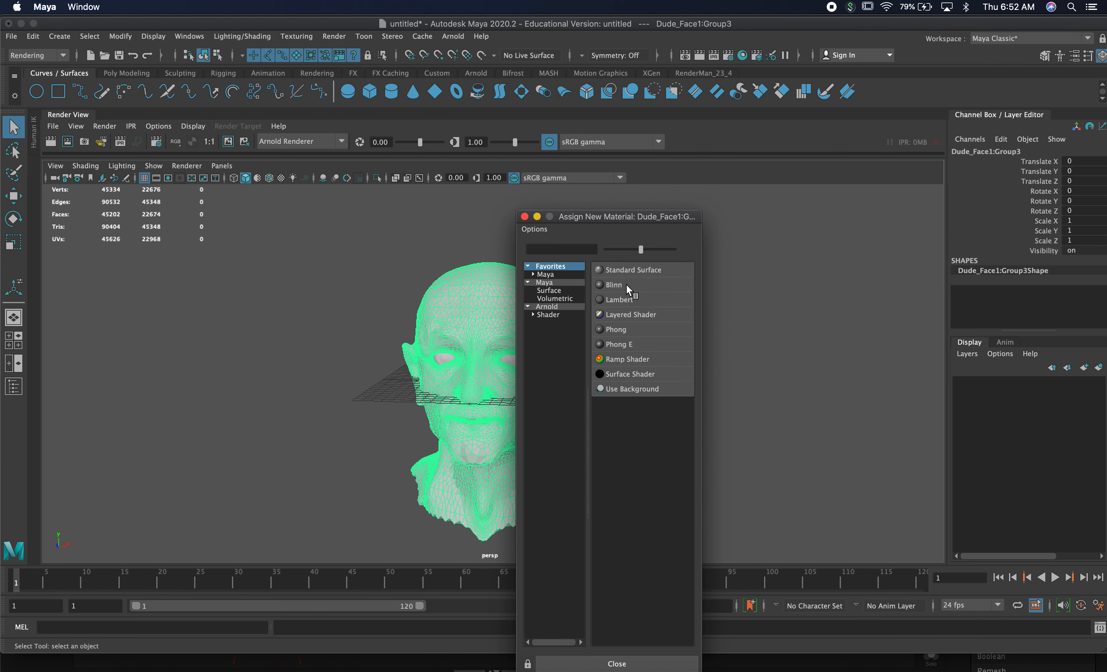
{"action": "left_click", "coordinate": [631, 296]}
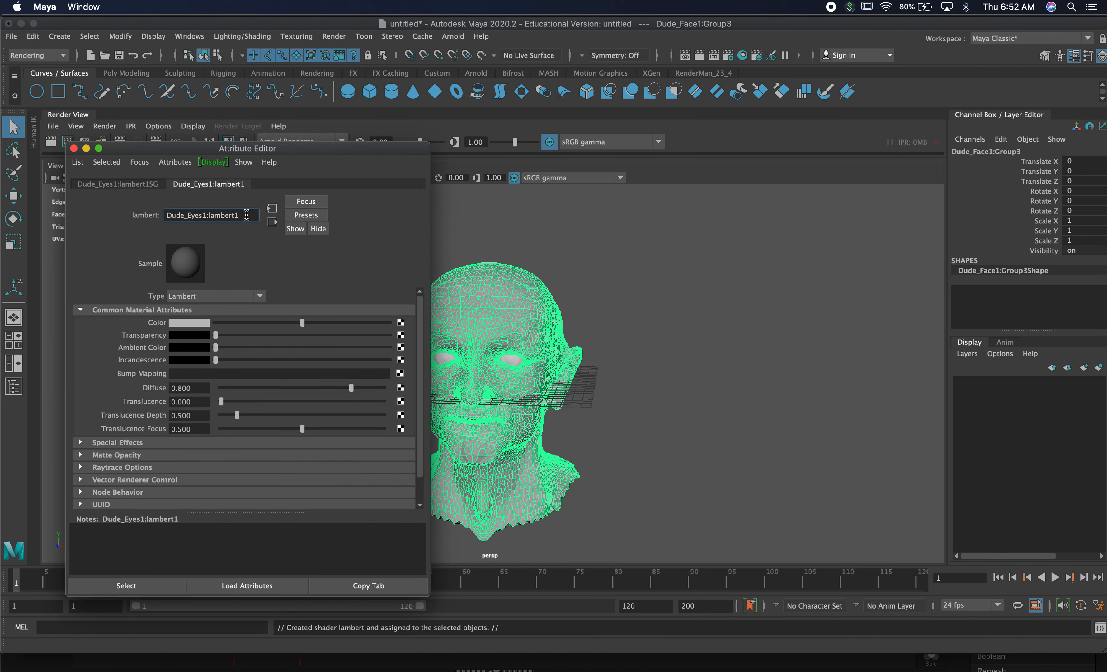
- Rename the head's Lambert material to skin and check its assignment on the head mesh
{"action": "triple_click", "coordinate": [246, 215]}
{"action": "type", "text": "skin"}
{"action": "key", "text": "Return"}
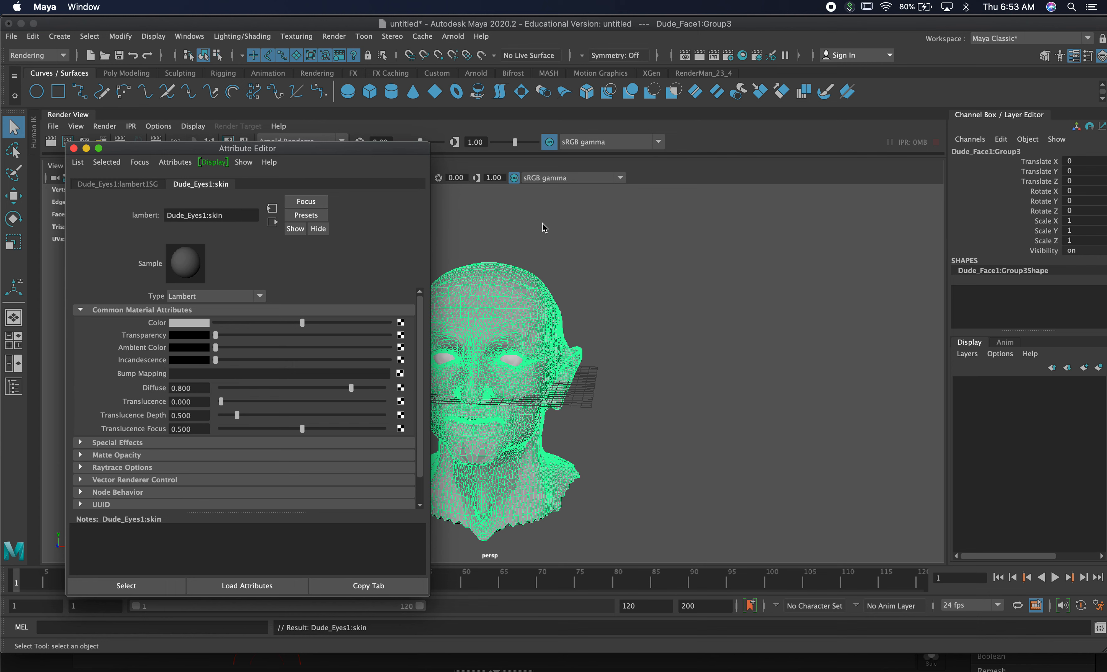
{"action": "left_click", "coordinate": [647, 271]}
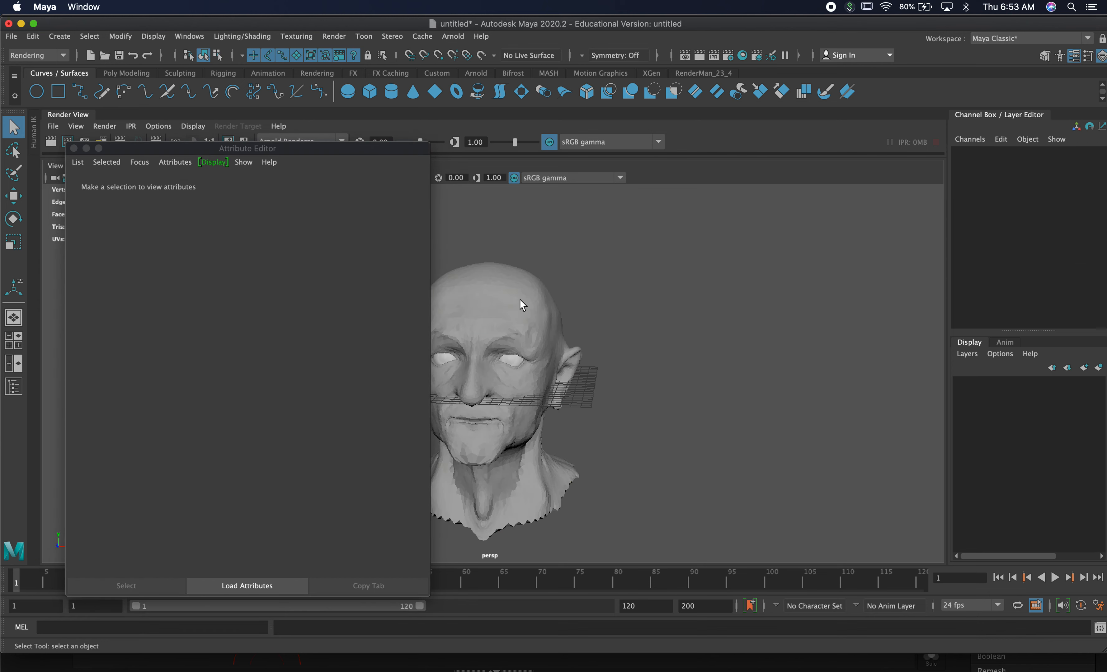
{"action": "left_click", "coordinate": [523, 305]}
{"action": "left_click", "coordinate": [303, 184]}
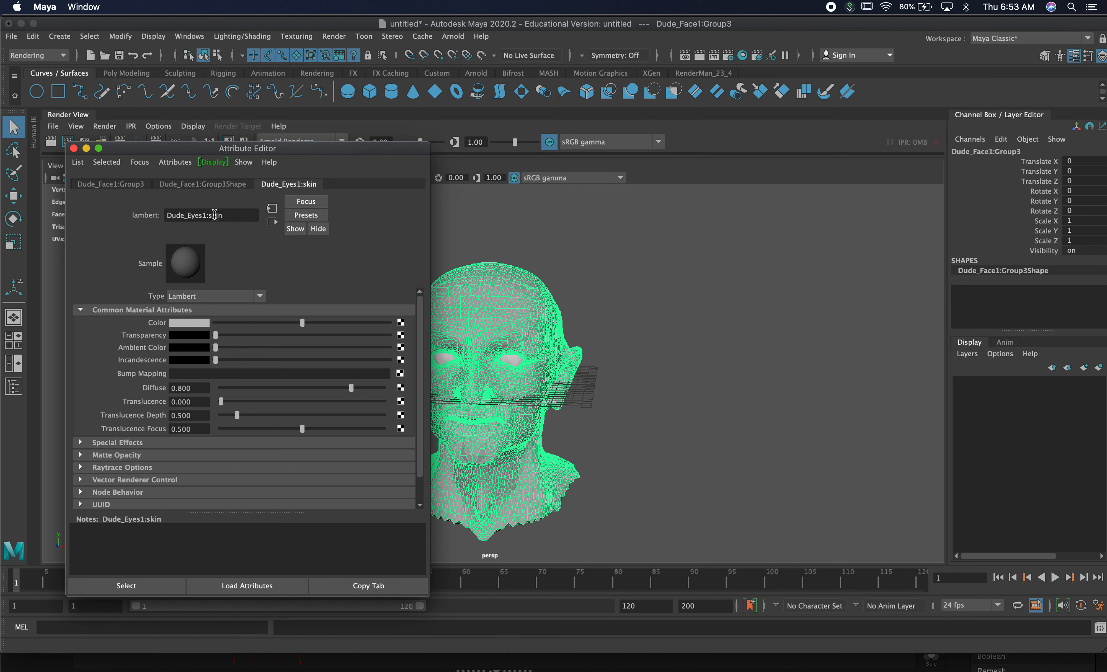
{"action": "left_click", "coordinate": [578, 319]}
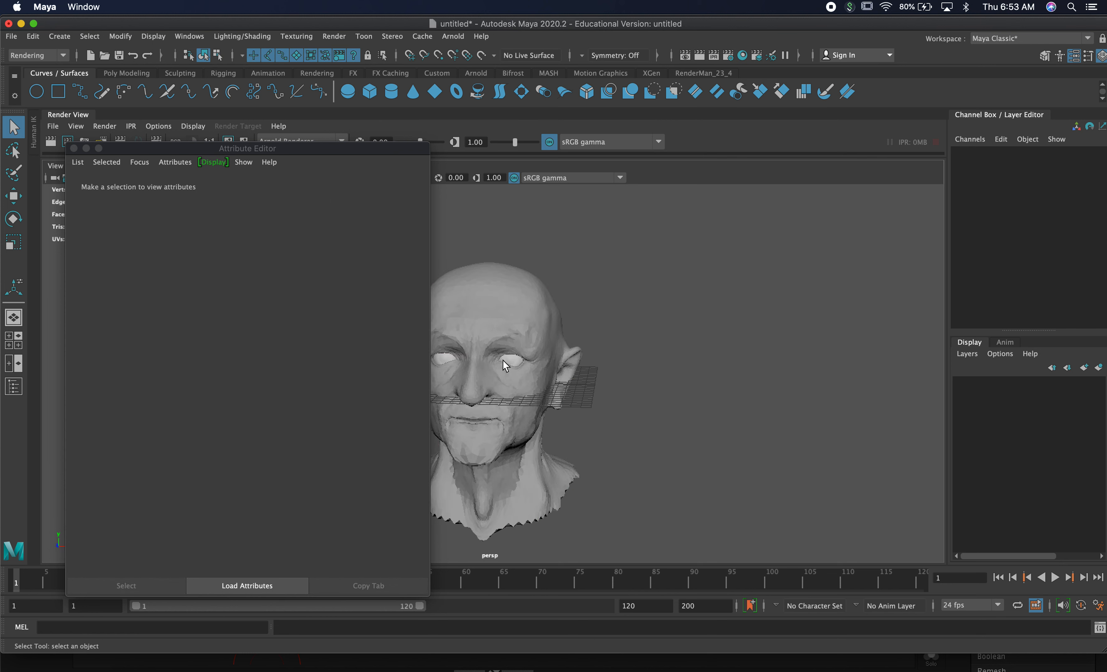
- Select the eyes mesh and assign a new Blinn material to it
{"action": "left_click", "coordinate": [509, 360]}
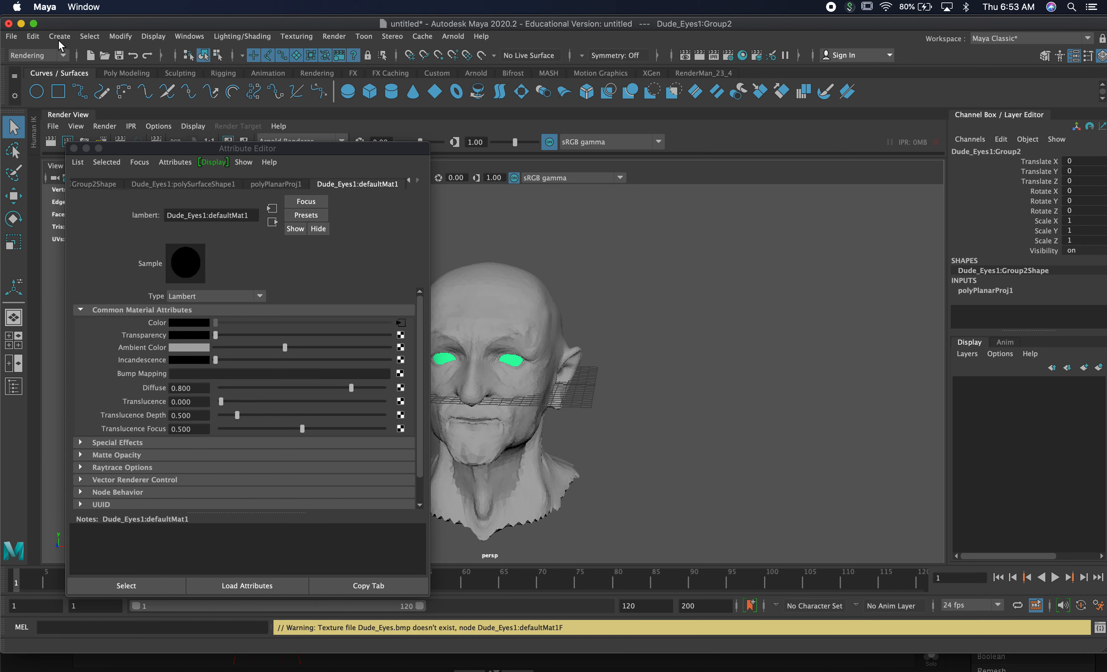
{"action": "left_click", "coordinate": [241, 36]}
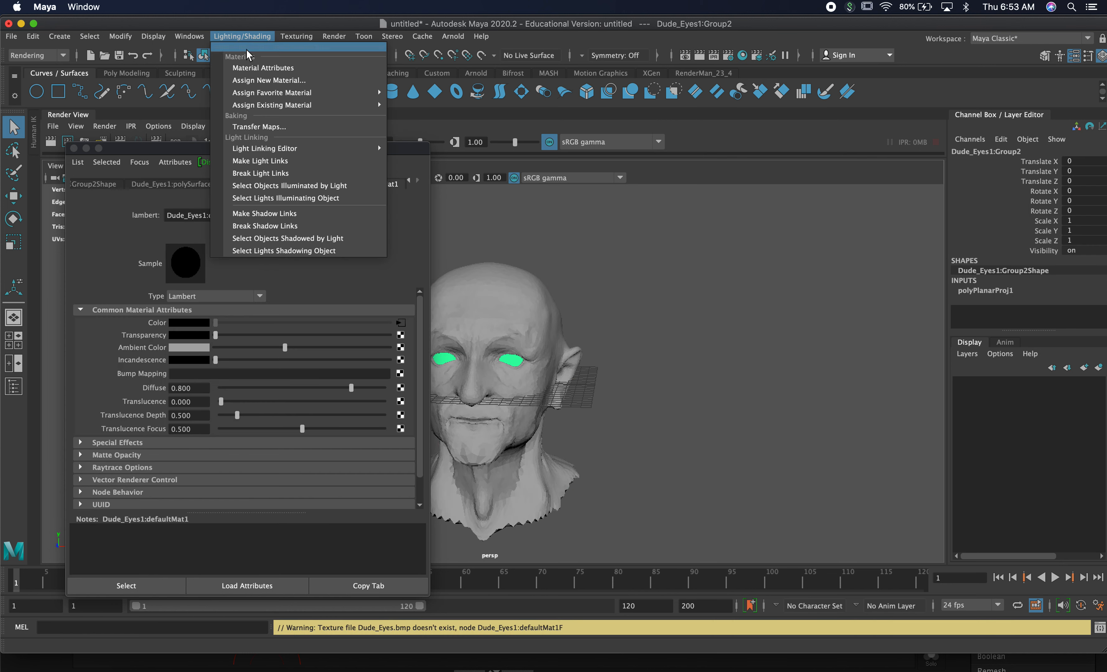
{"action": "left_click", "coordinate": [265, 80]}
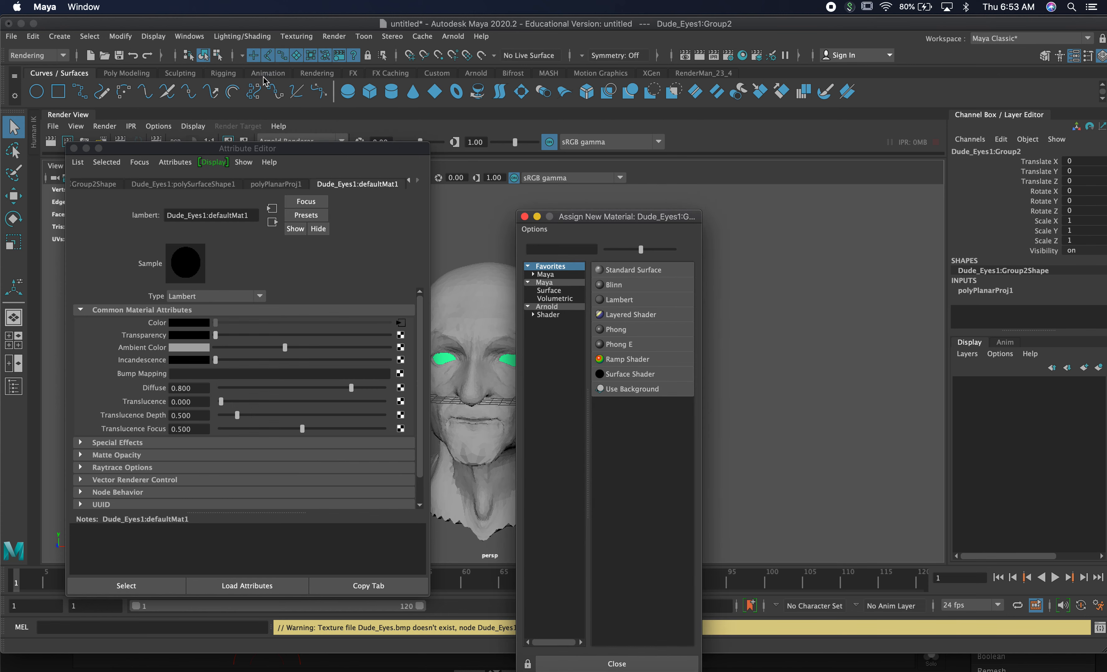
{"action": "left_click", "coordinate": [612, 285]}
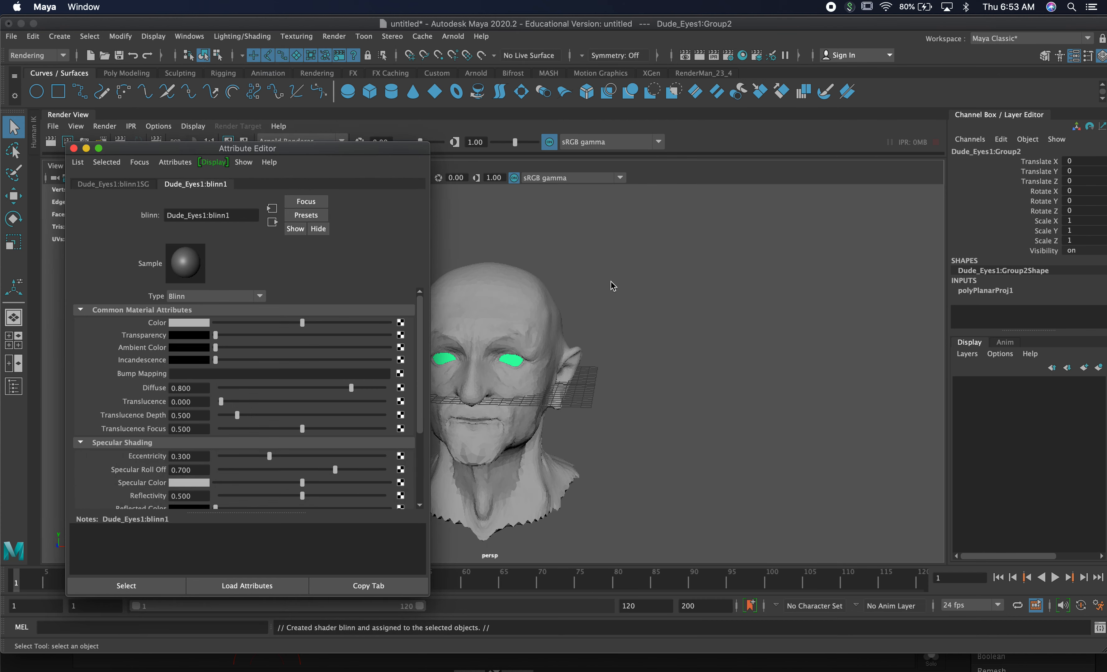
- Rename the Blinn material to eyes, clear the selection and close the Attribute Editor
{"action": "triple_click", "coordinate": [238, 214]}
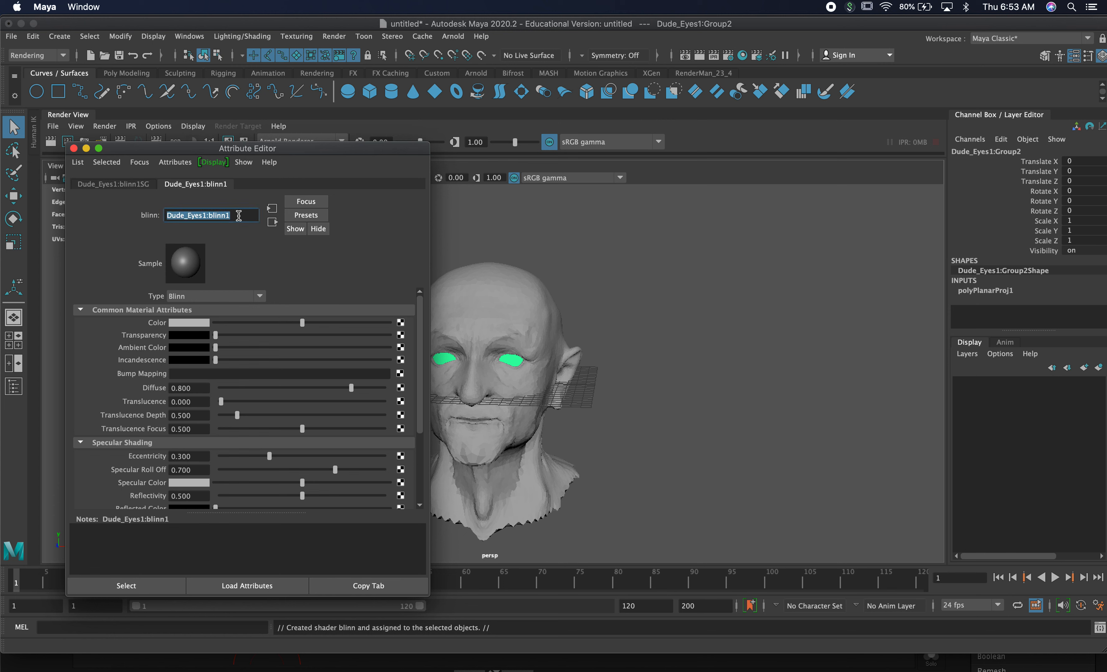
{"action": "type", "text": "eyes"}
{"action": "key", "text": "Return"}
{"action": "left_click", "coordinate": [661, 289]}
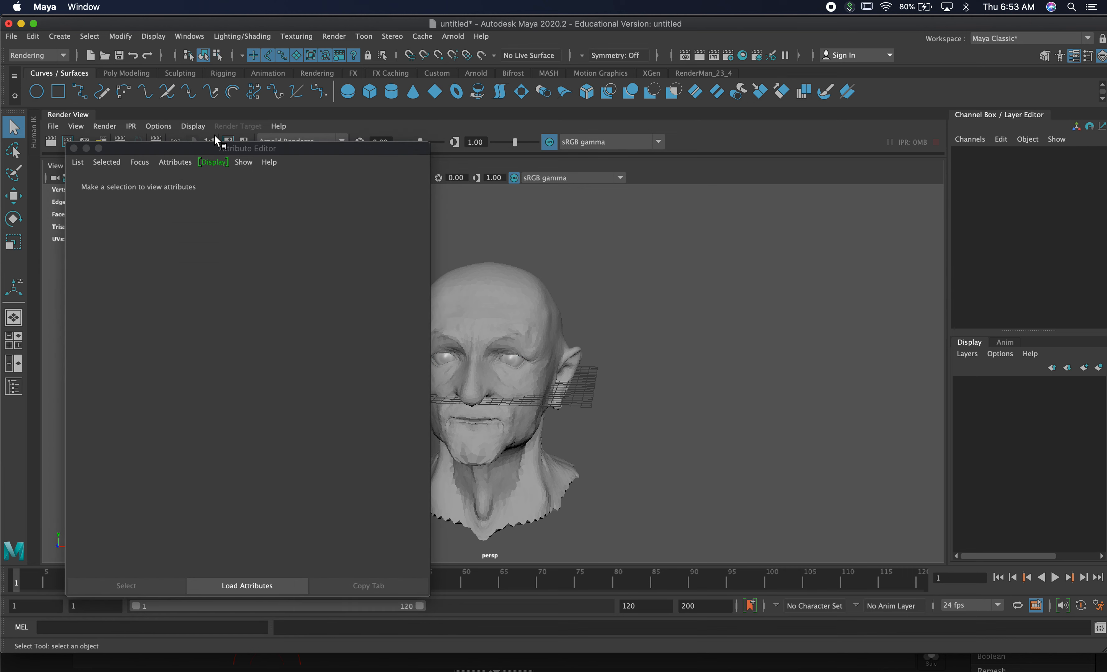
{"action": "left_click", "coordinate": [74, 148]}
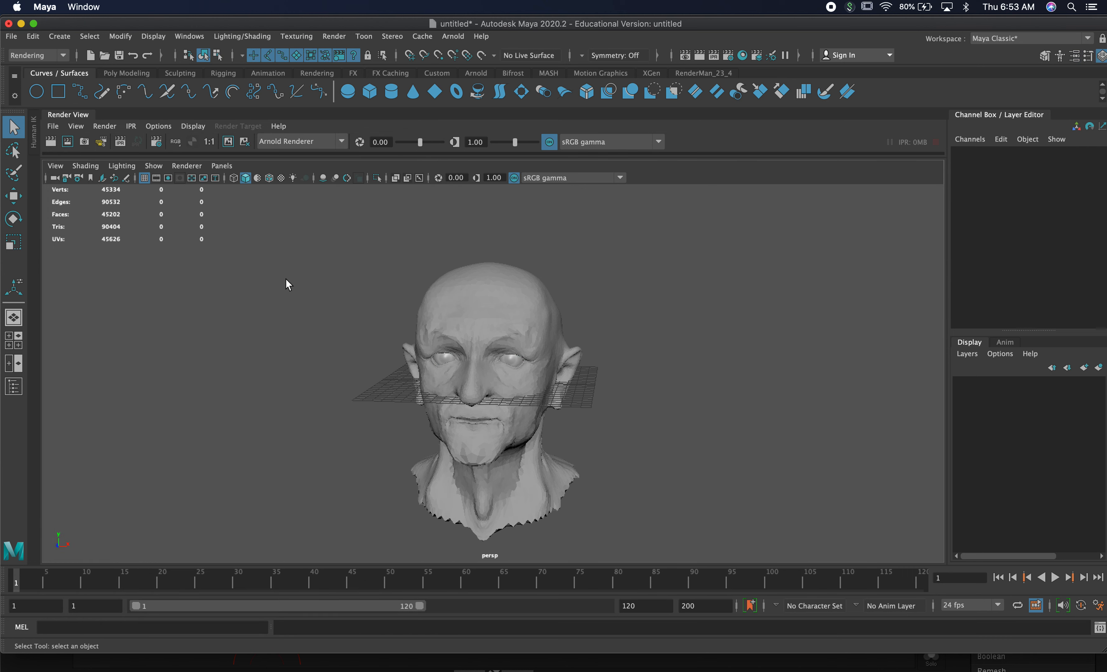
{"action": "left_click", "coordinate": [11, 37]}
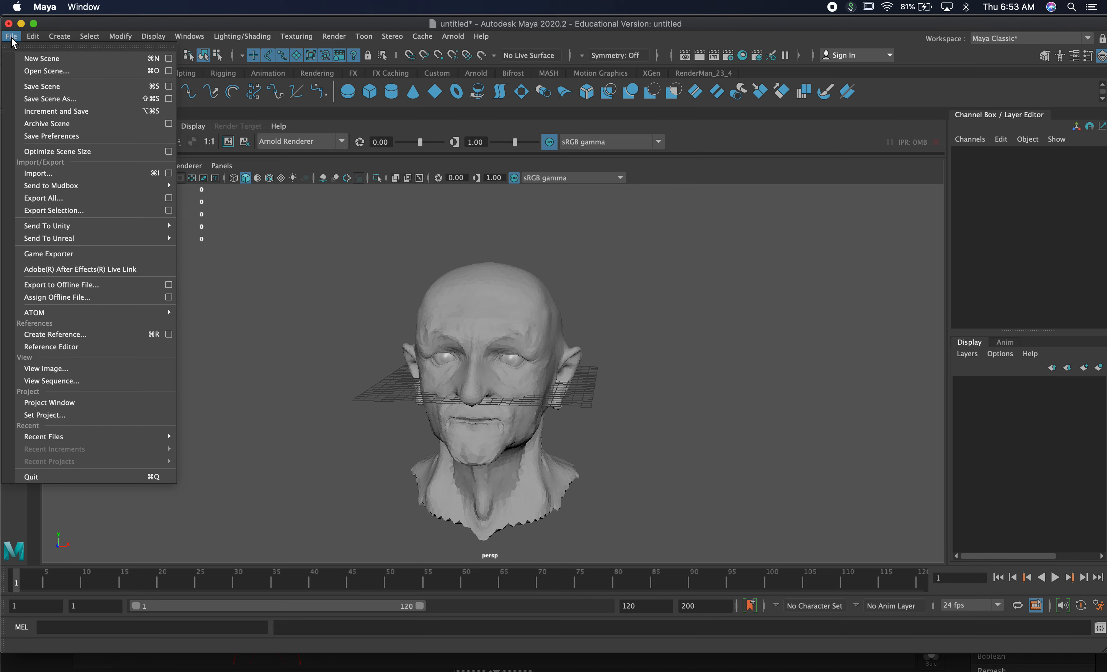
{"action": "left_click", "coordinate": [92, 198]}
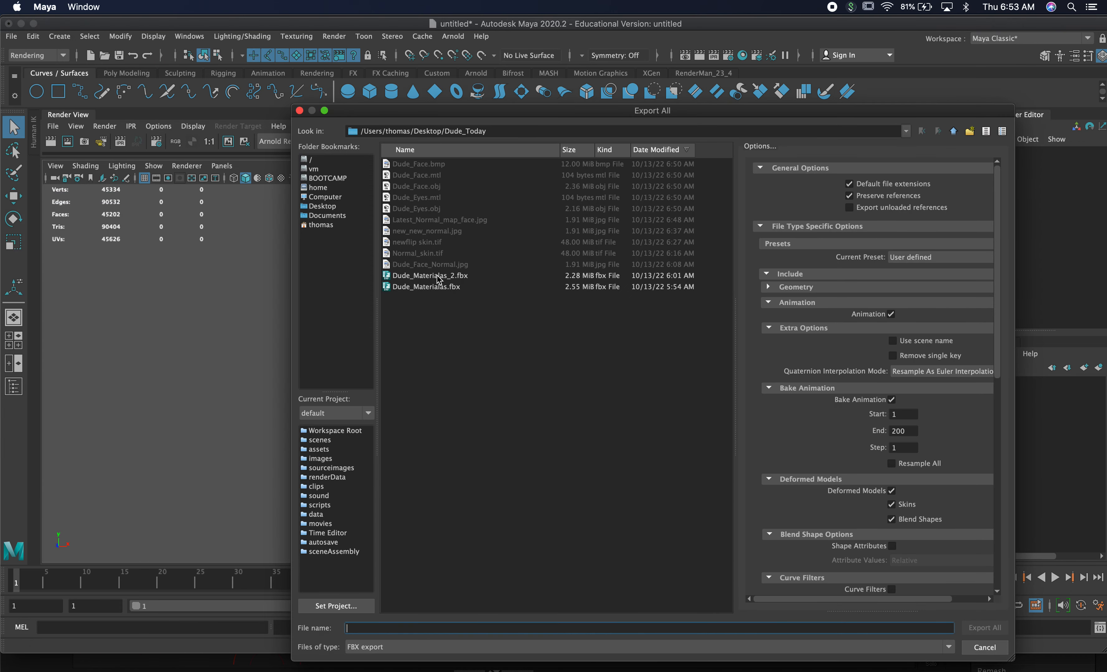
{"action": "left_click", "coordinate": [437, 276]}
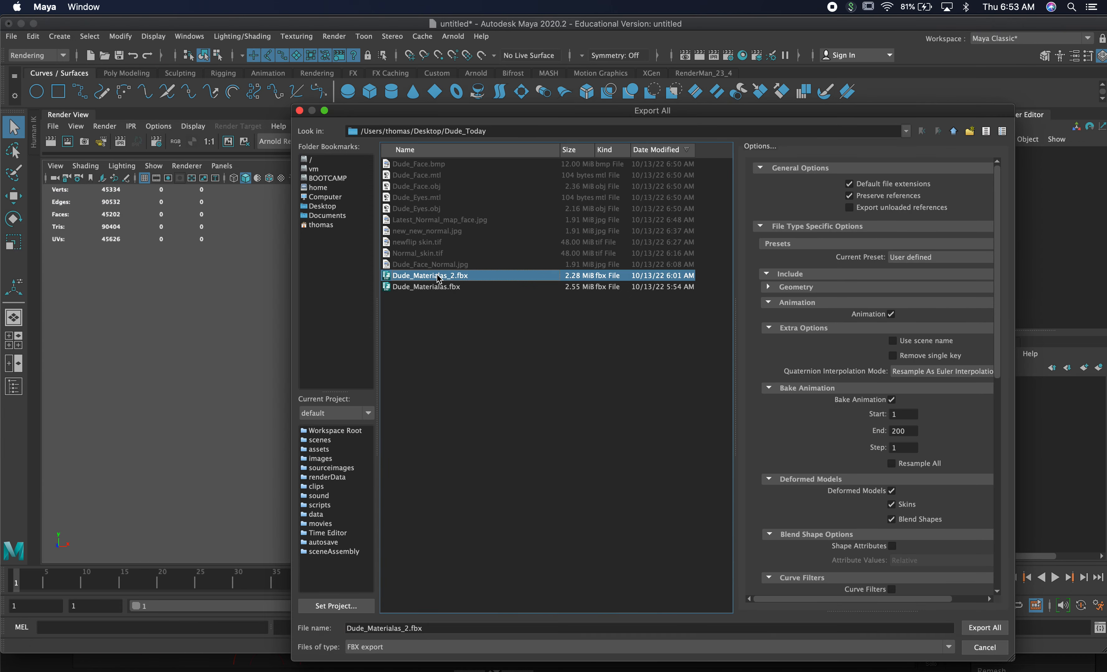
{"action": "left_click", "coordinate": [412, 627]}
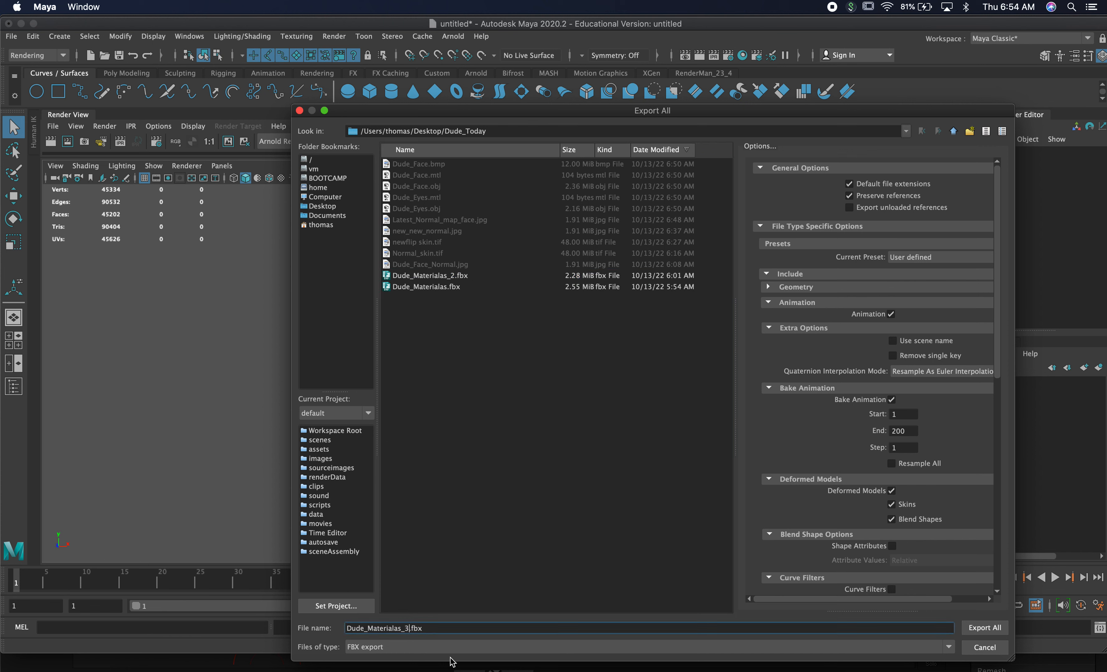
{"action": "left_click", "coordinate": [378, 648]}
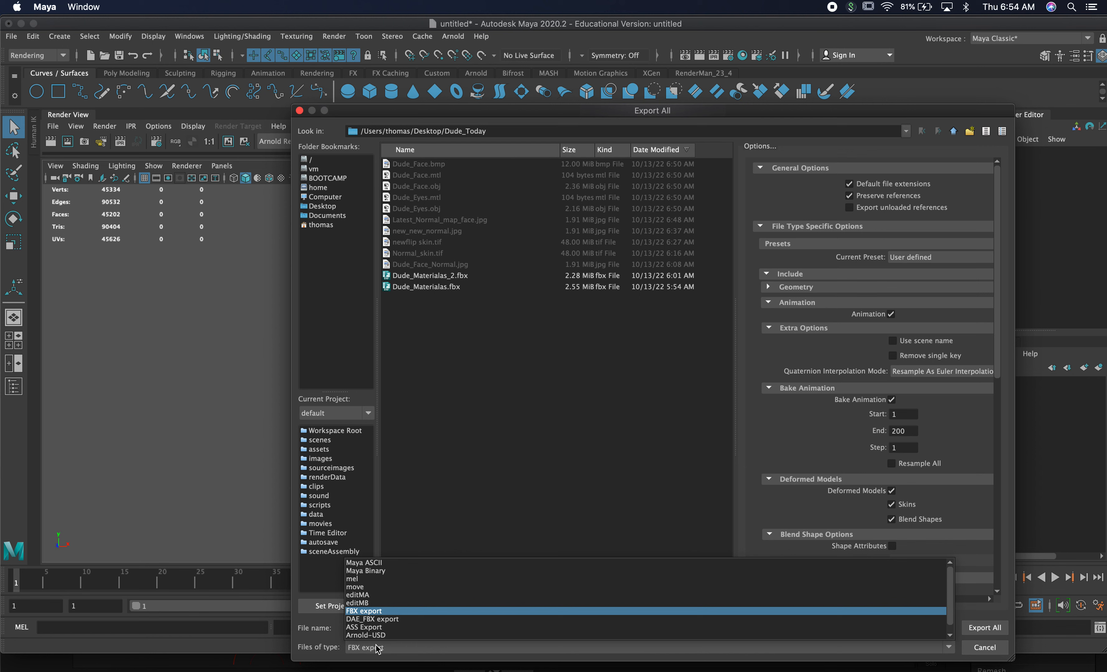
{"action": "left_click", "coordinate": [397, 611]}
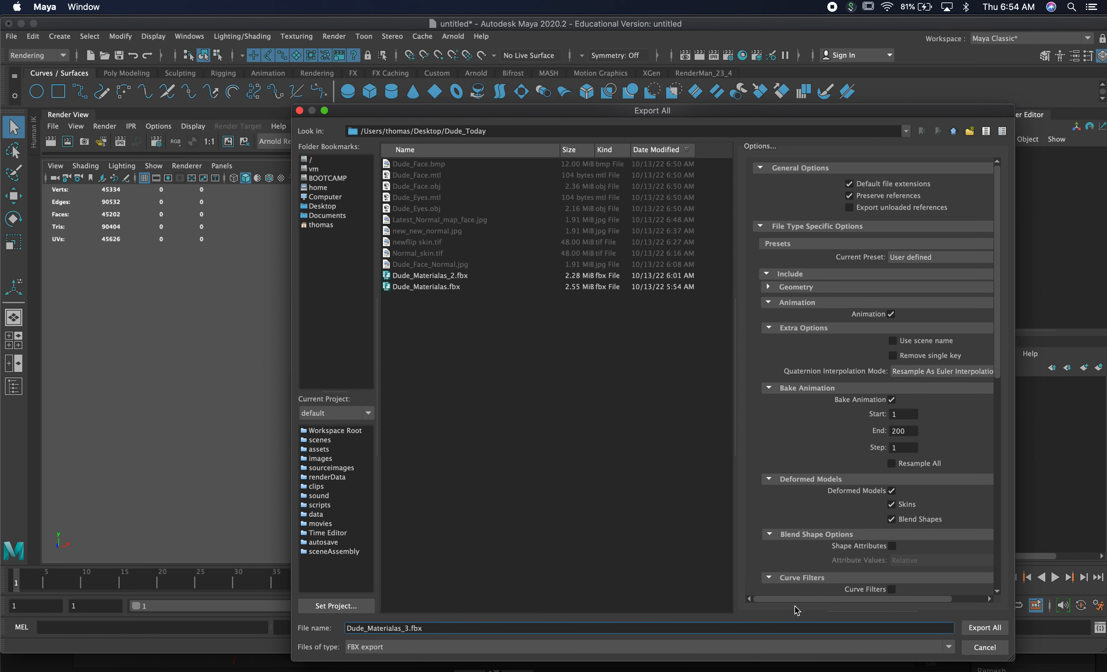
{"action": "left_click", "coordinate": [983, 650]}
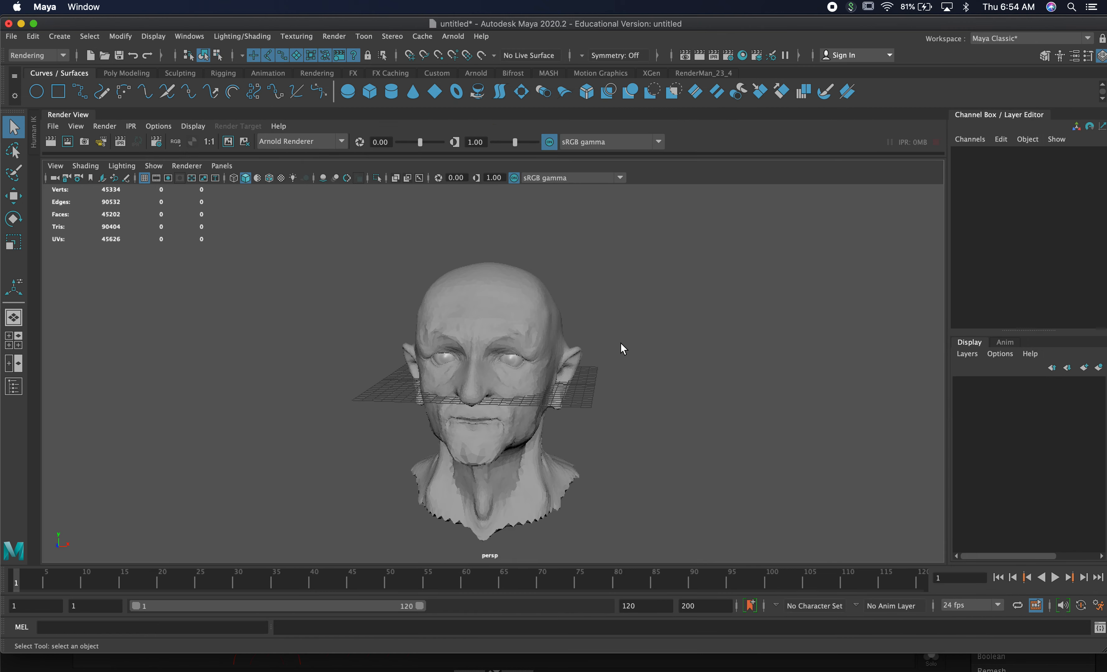
- Switch to the QuickTime recording to examine the head's surface shading in Substance 3D Painter, and return to Maya
{"action": "left_click", "coordinate": [546, 300]}
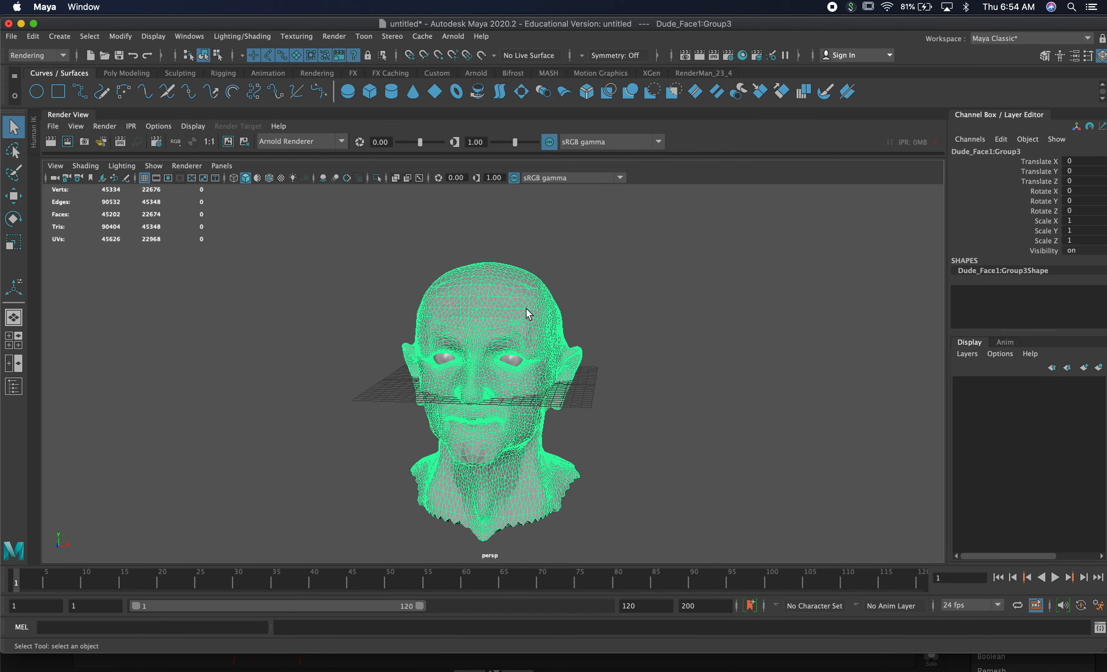
{"action": "left_click", "coordinate": [702, 369]}
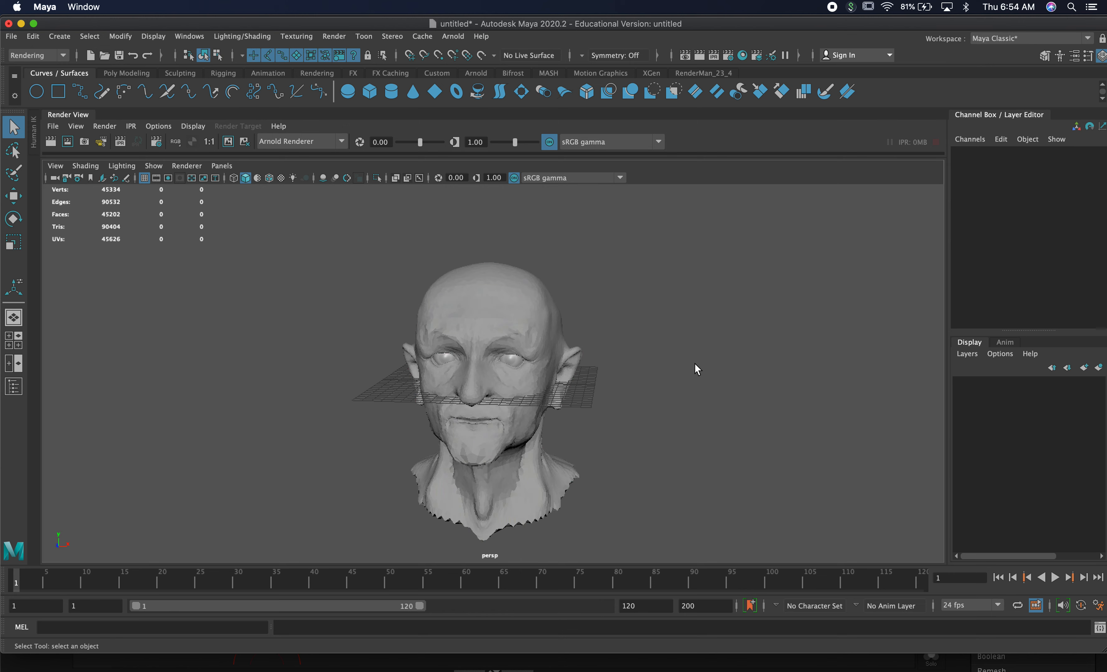
{"action": "key", "text": "super+Tab"}
{"action": "key", "text": "super+Tab"}
{"action": "key", "text": "super+Tab"}
{"action": "key", "text": "super+Tab"}
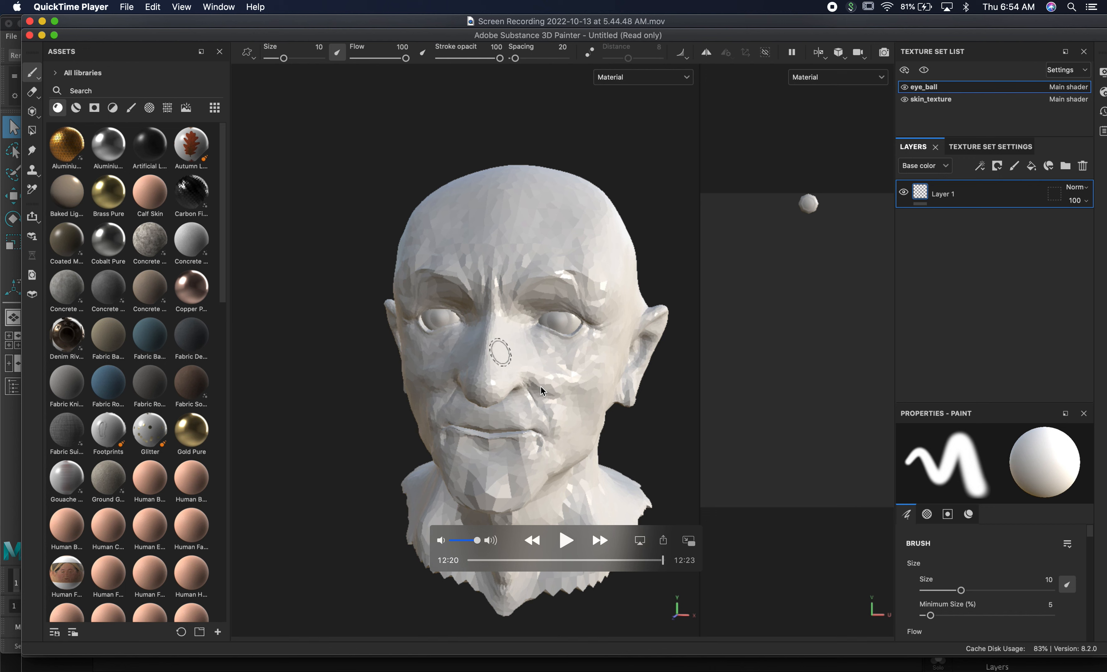
{"action": "key", "text": "space"}
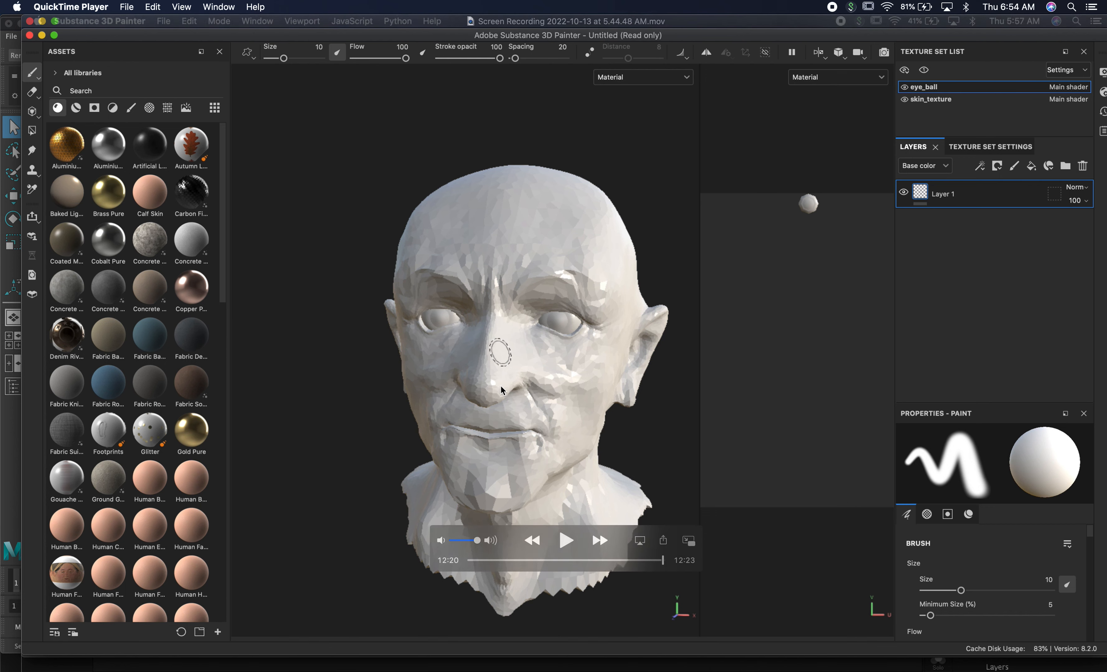
{"action": "key", "text": "super+Tab"}
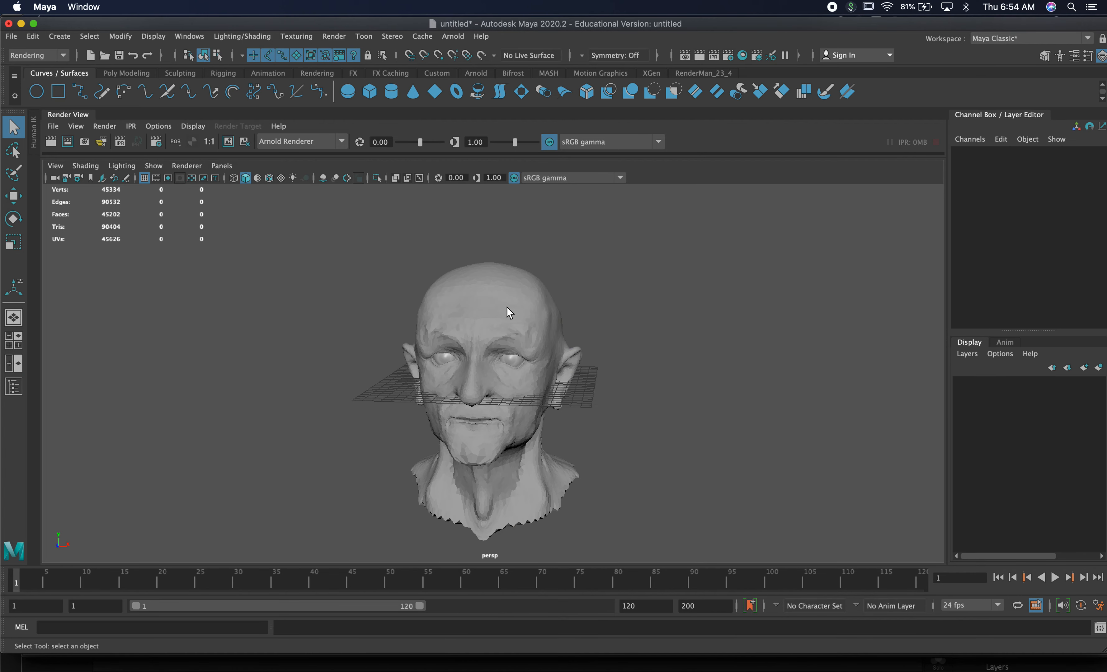
- Select all edges of the head mesh, apply Soften Edge from the Modeling menu set, return to Object Mode and deselect the mesh
{"action": "left_click", "coordinate": [506, 307]}
{"action": "right_click", "coordinate": [506, 308]}
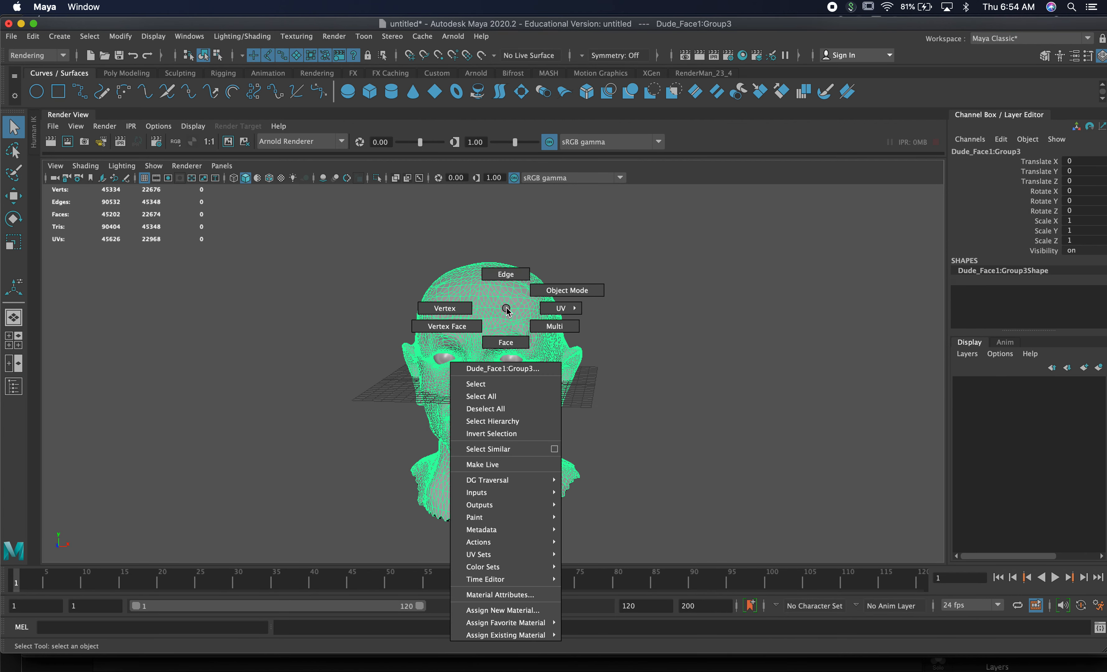
{"action": "left_click", "coordinate": [506, 275]}
{"action": "left_click_drag", "start_coordinate": [302, 224], "coordinate": [673, 550]}
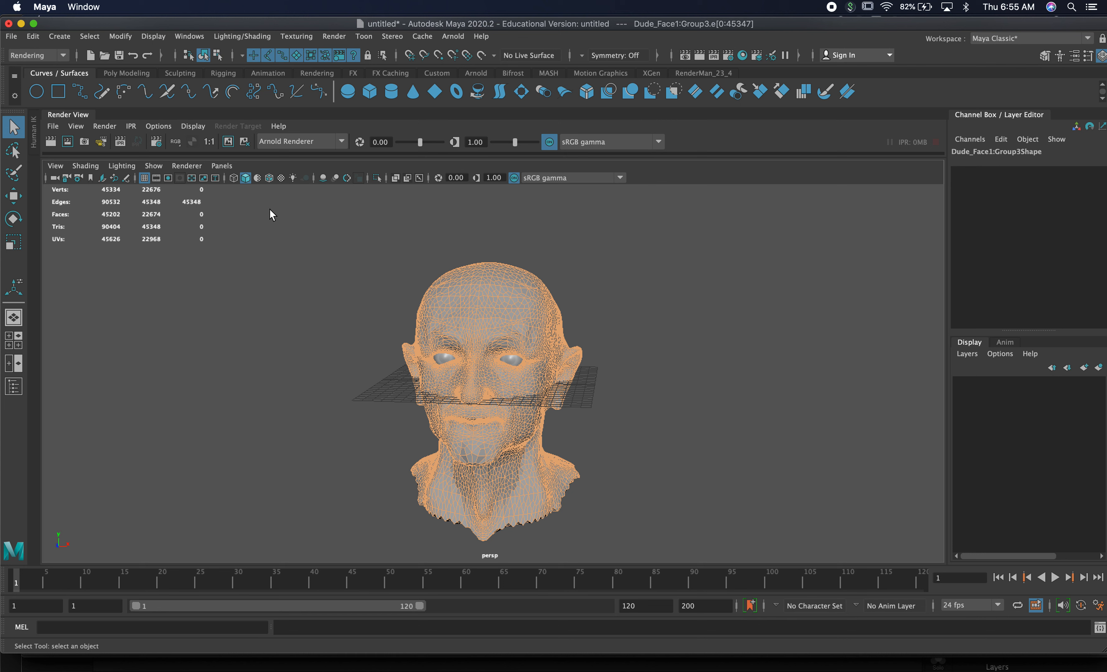
{"action": "left_click", "coordinate": [25, 55]}
{"action": "left_click", "coordinate": [36, 71]}
{"action": "left_click", "coordinate": [294, 36]}
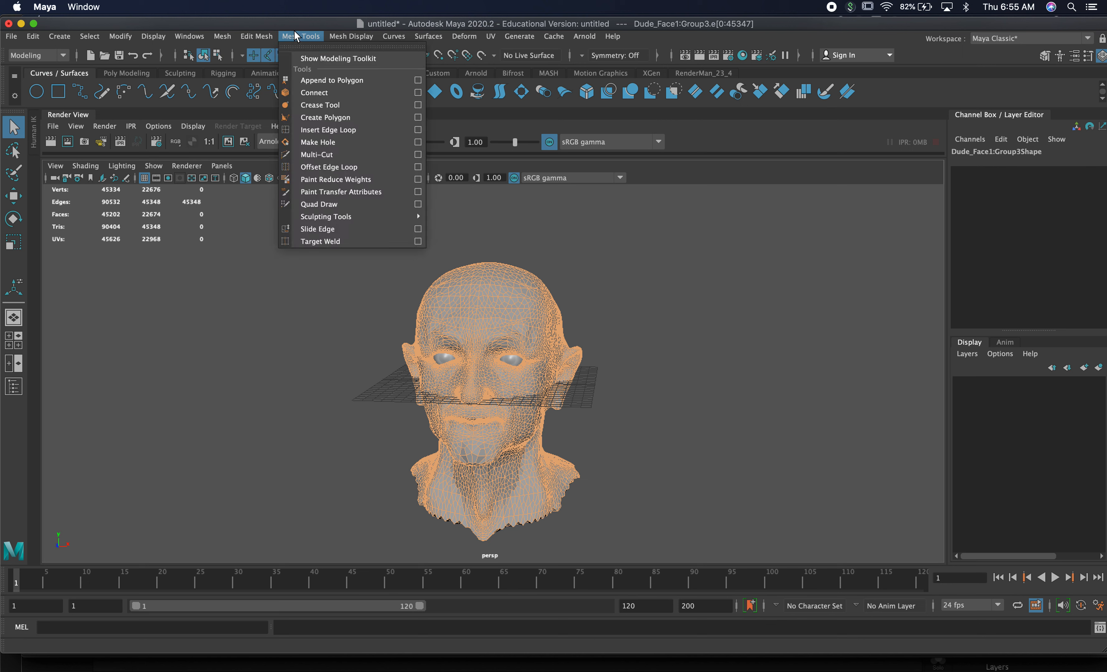
{"action": "mouse_move", "coordinate": [273, 36]}
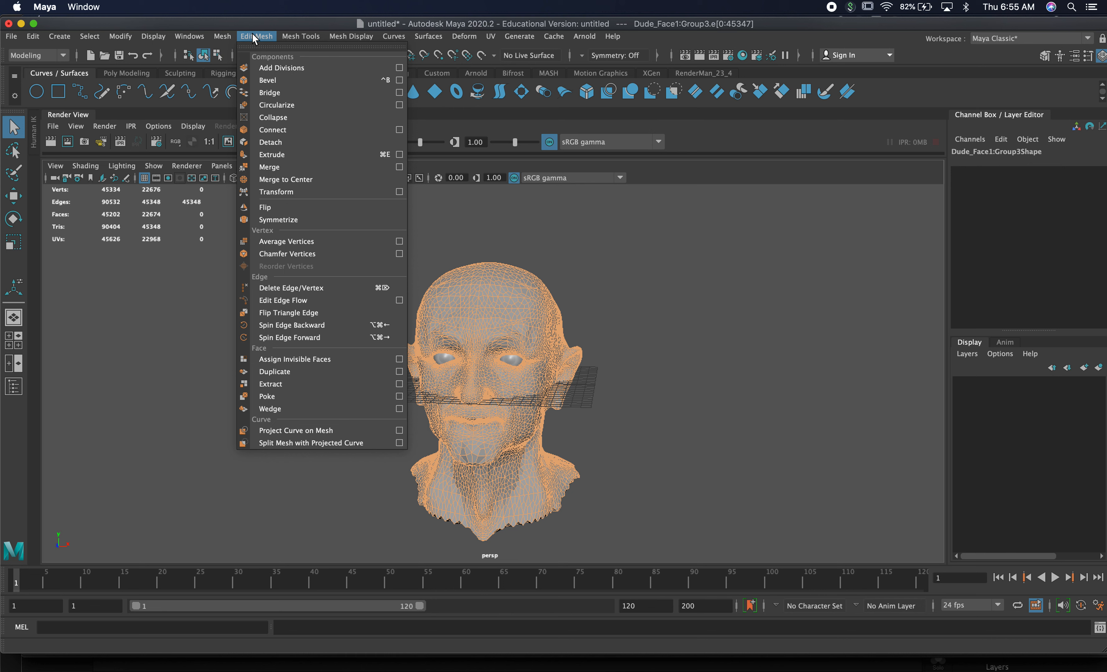
{"action": "mouse_move", "coordinate": [229, 40]}
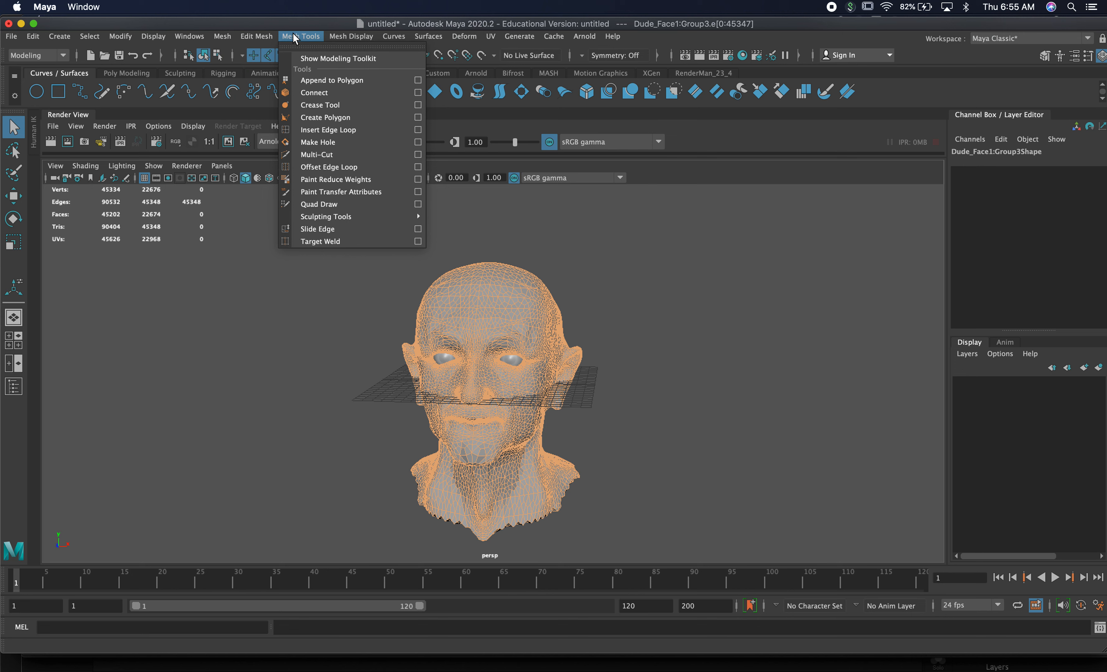
{"action": "mouse_move", "coordinate": [328, 34]}
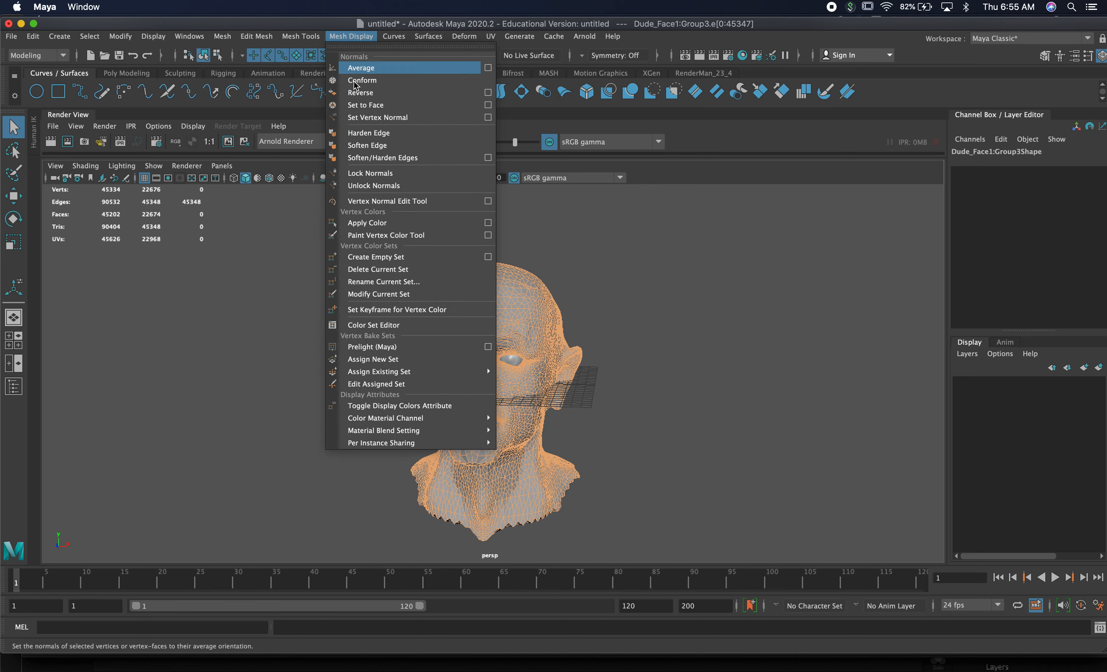
{"action": "left_click", "coordinate": [394, 148]}
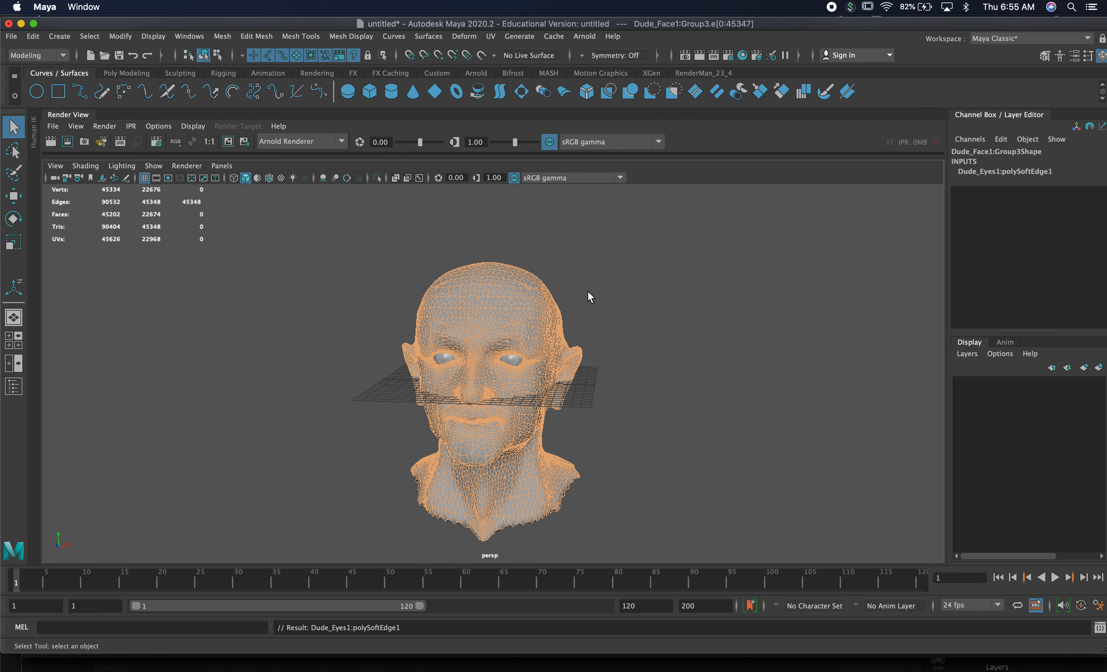
{"action": "right_click_drag", "start_coordinate": [521, 297], "coordinate": [632, 268]}
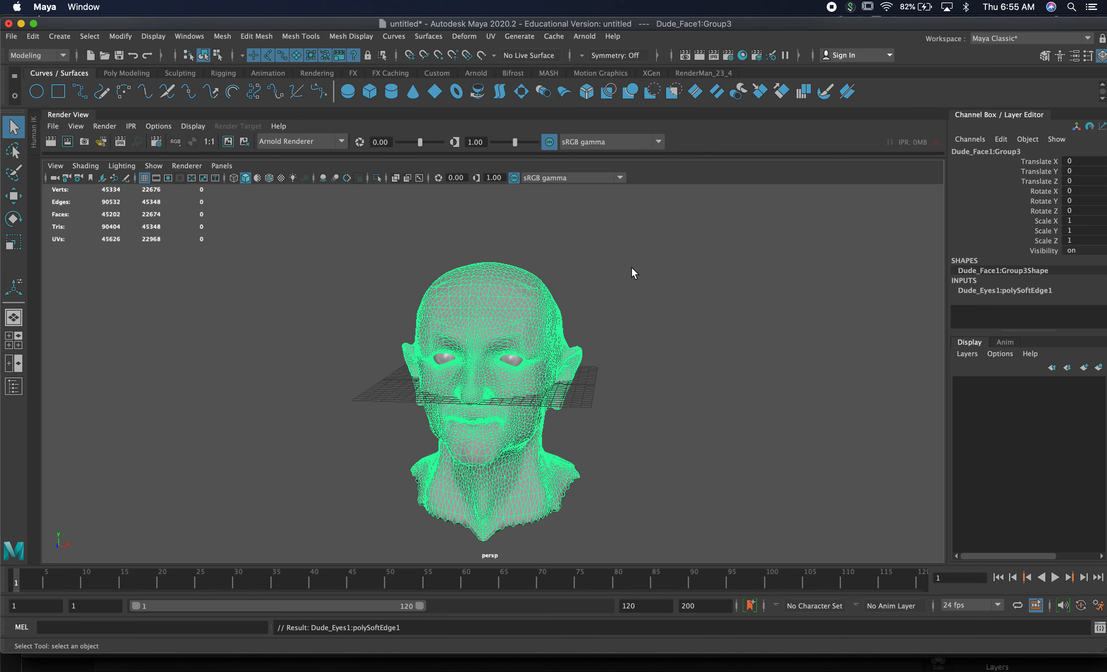
{"action": "left_click", "coordinate": [634, 273]}
- Export the whole scene as FBX to the Dude_Today folder under the name Dude_Materialas_3.fbx
{"action": "left_click", "coordinate": [11, 36]}
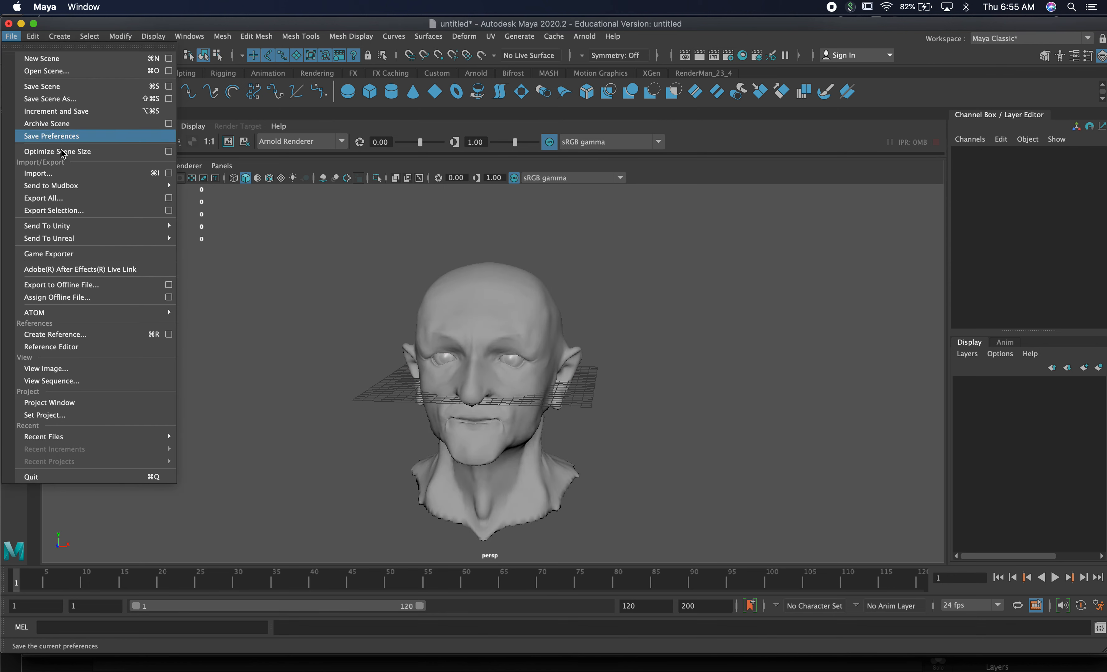
{"action": "left_click", "coordinate": [78, 204]}
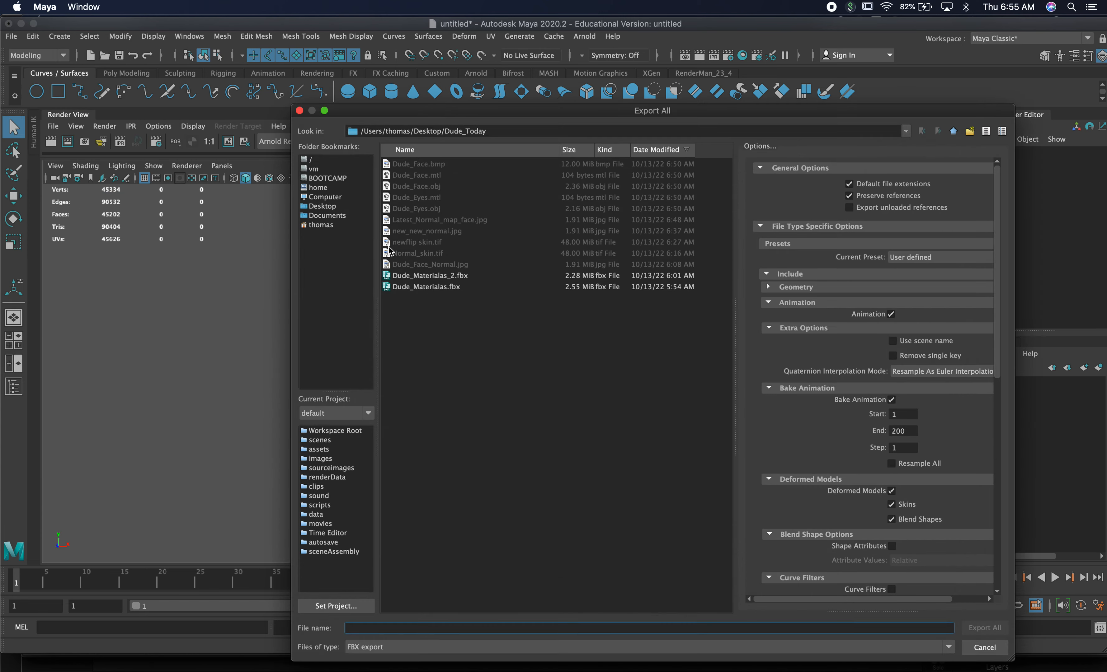
{"action": "left_click", "coordinate": [466, 276]}
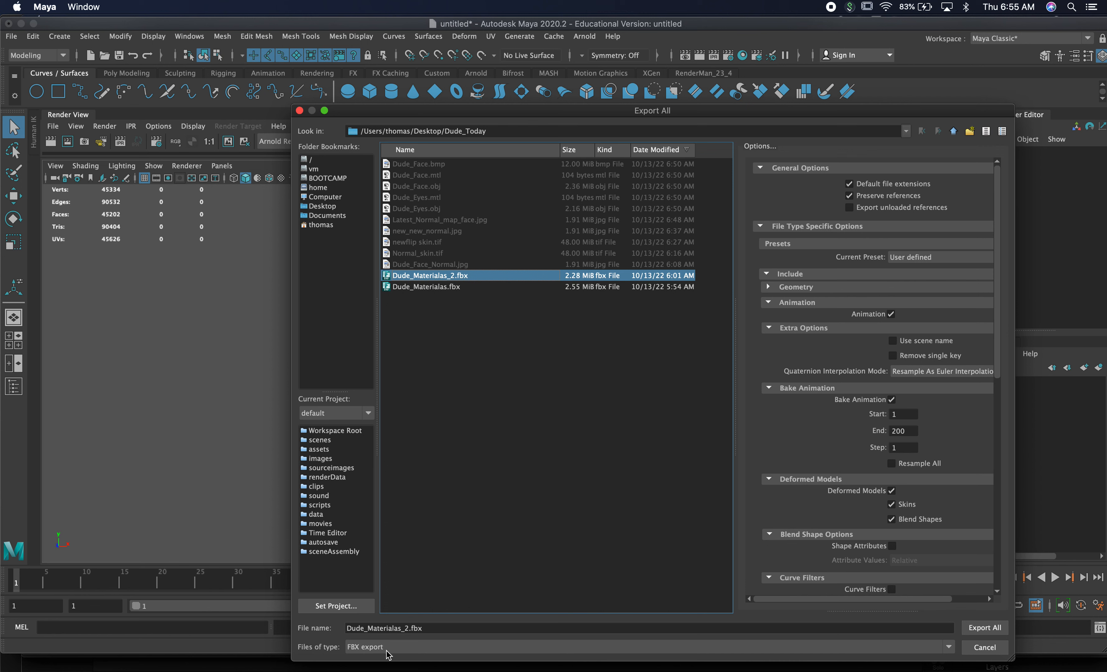
{"action": "left_click", "coordinate": [411, 628]}
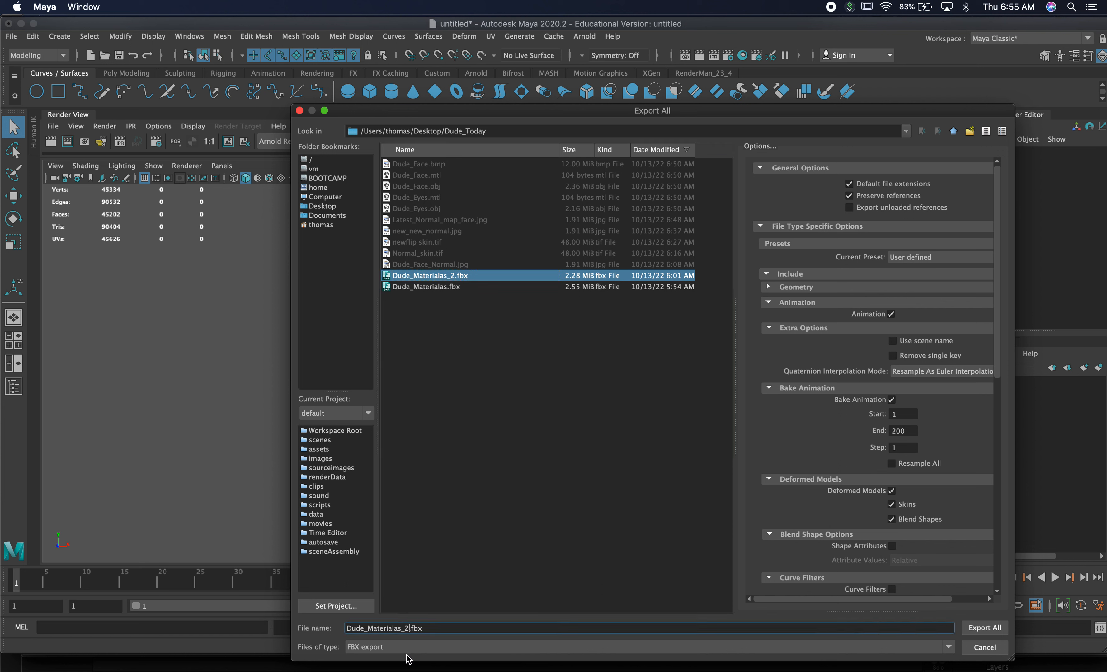
{"action": "key", "text": "BackSpace"}
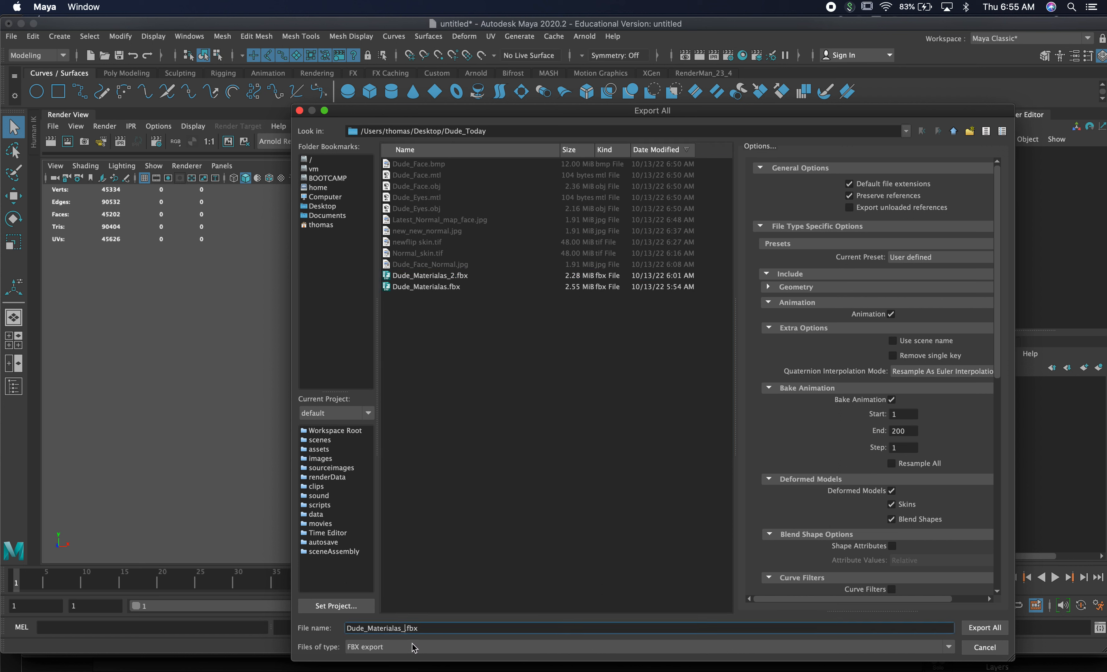
{"action": "type", "text": "3"}
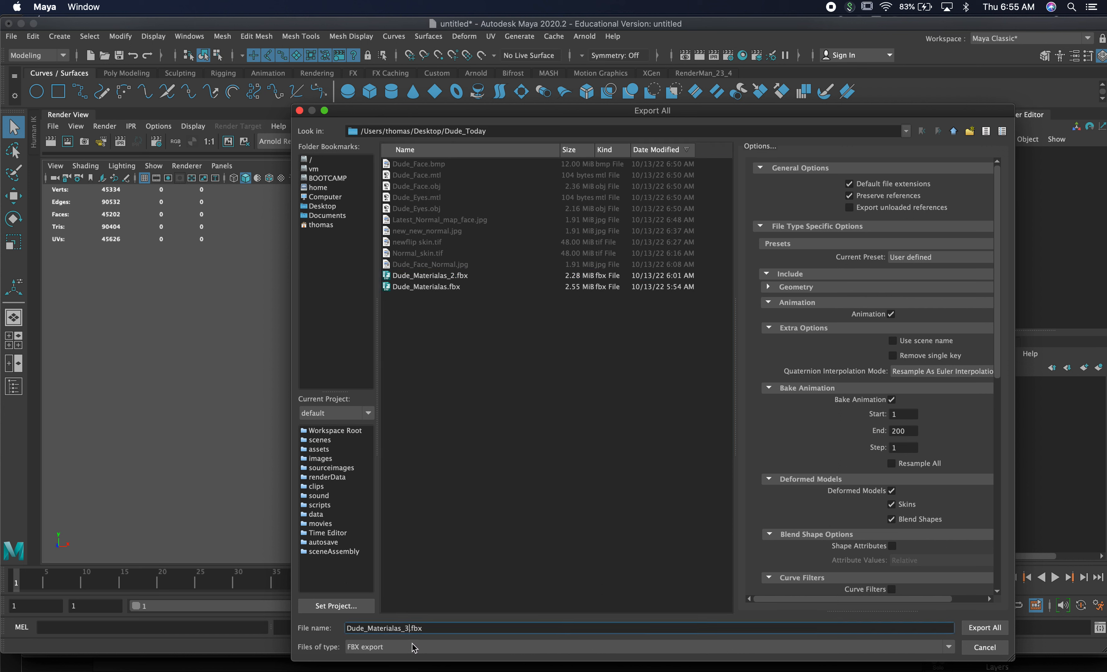
{"action": "left_click", "coordinate": [981, 628]}
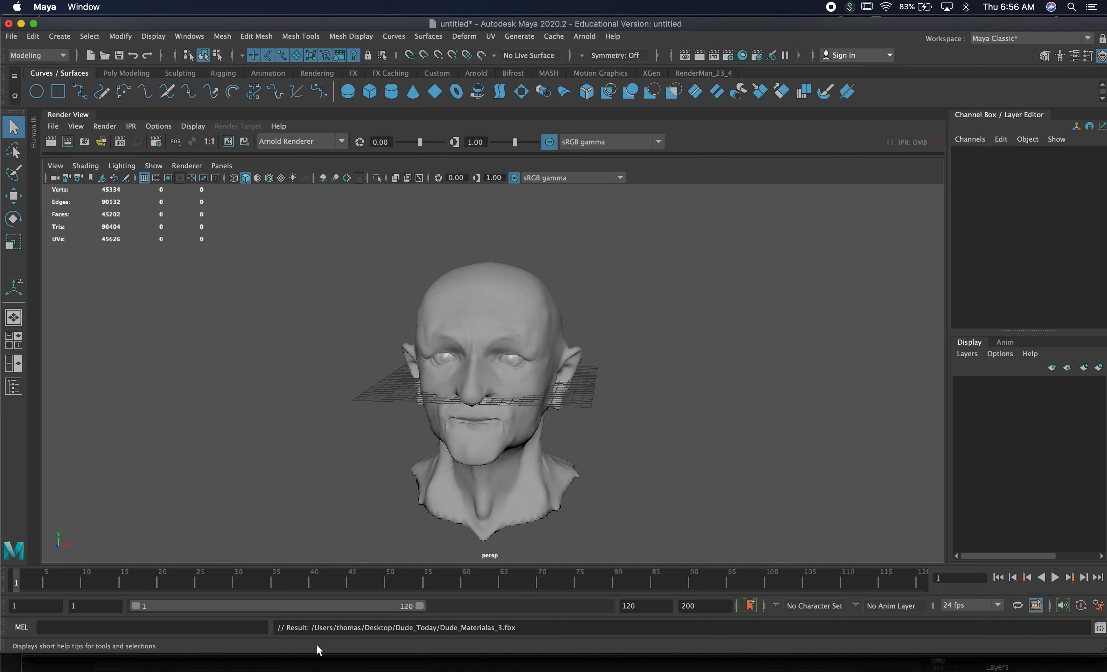
- Switch to Substance 3D Painter, discard the old project's changes, relaunch the program and close its home screen
{"action": "left_click", "coordinate": [392, 665]}
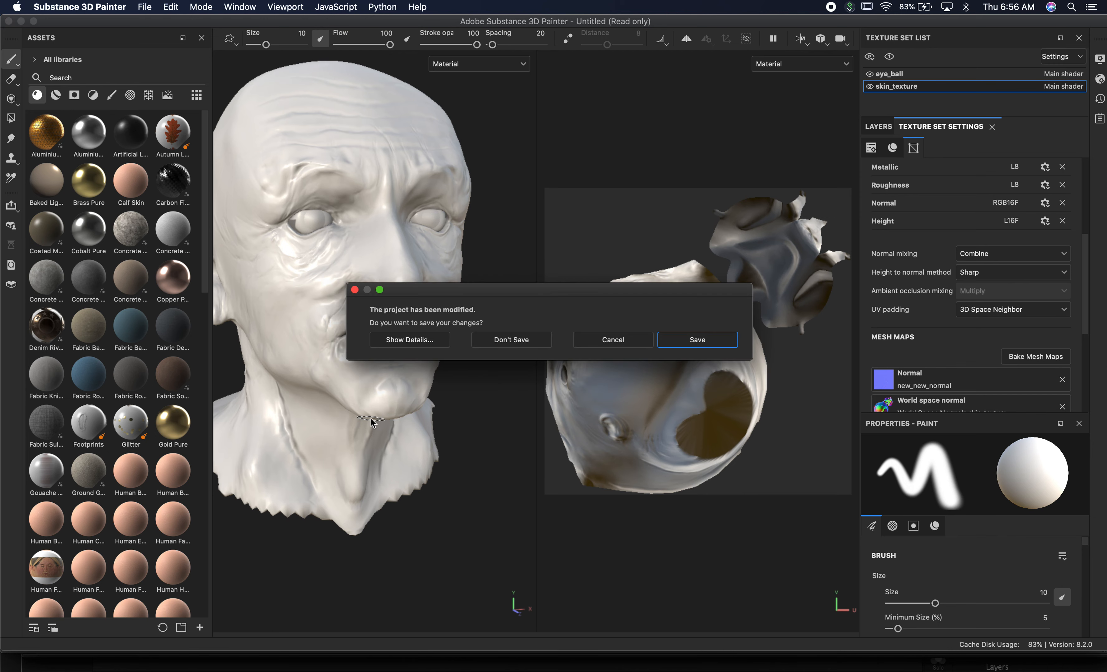
{"action": "left_click", "coordinate": [506, 340]}
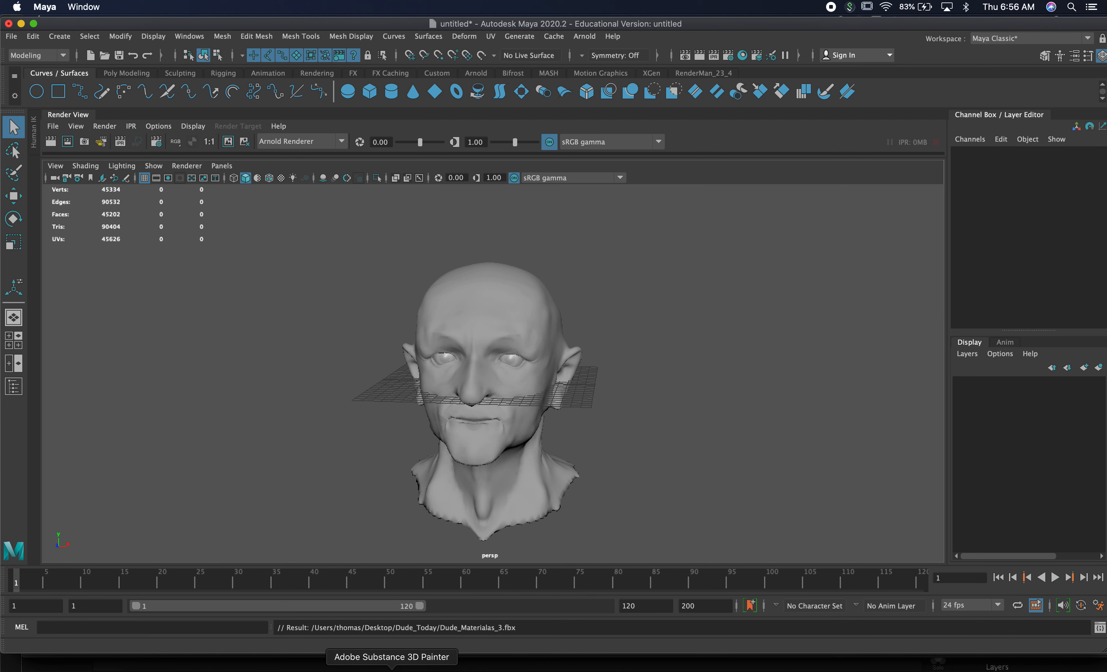
{"action": "left_click", "coordinate": [392, 667]}
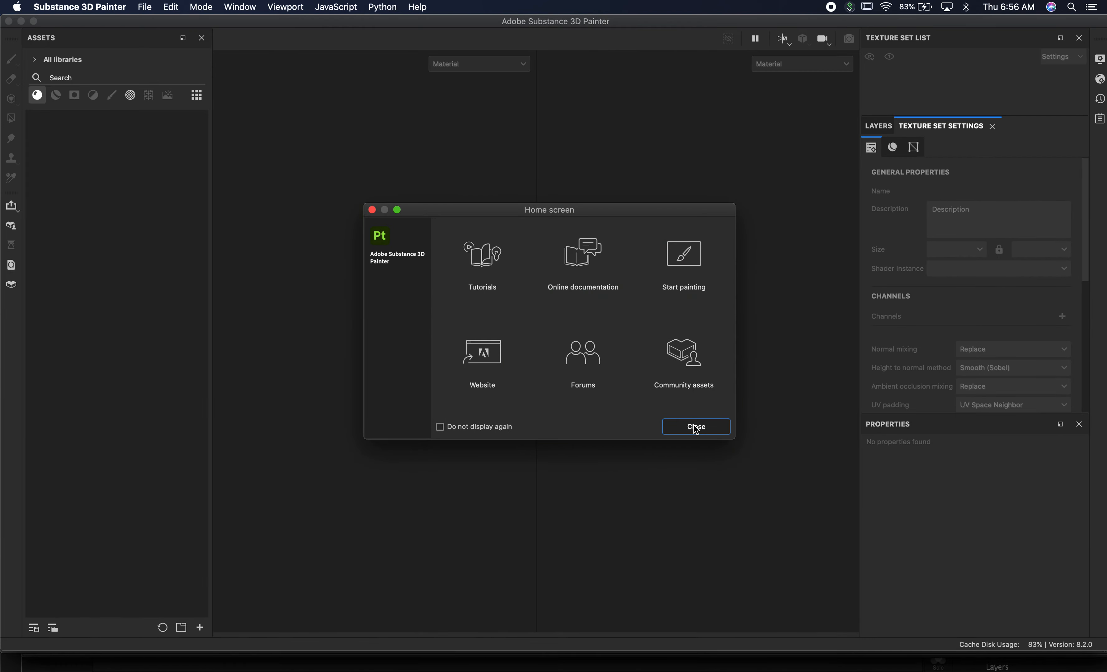
{"action": "left_click", "coordinate": [696, 428]}
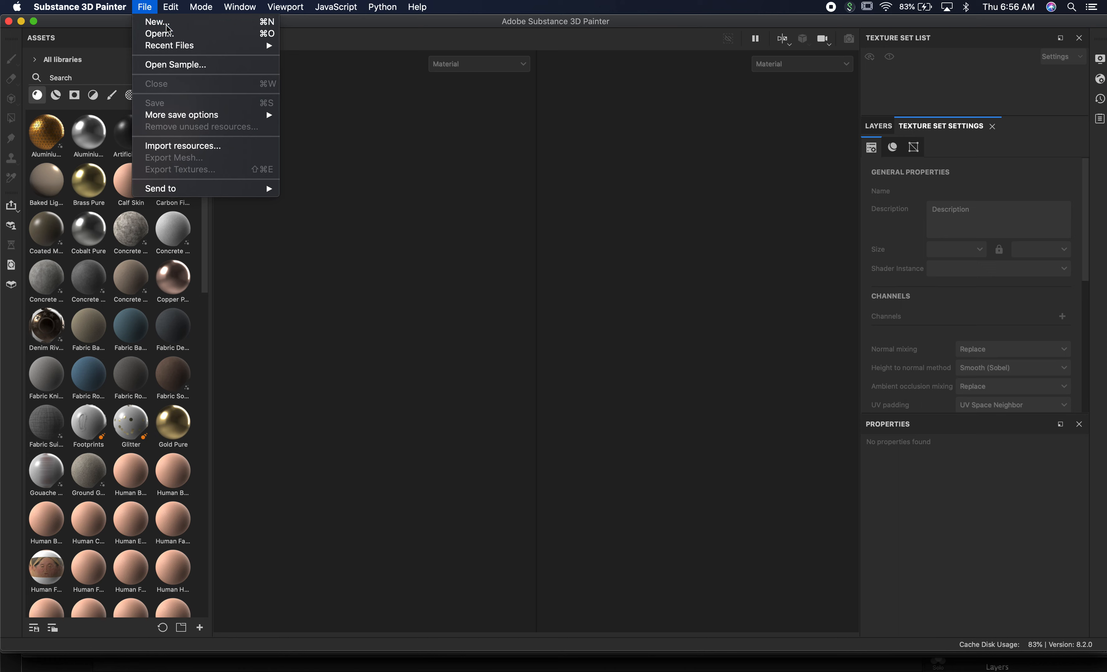
- Start a new project and choose Dude_Materialas_3.fbx from the Dude_Today folder as its mesh file
{"action": "left_click", "coordinate": [165, 23]}
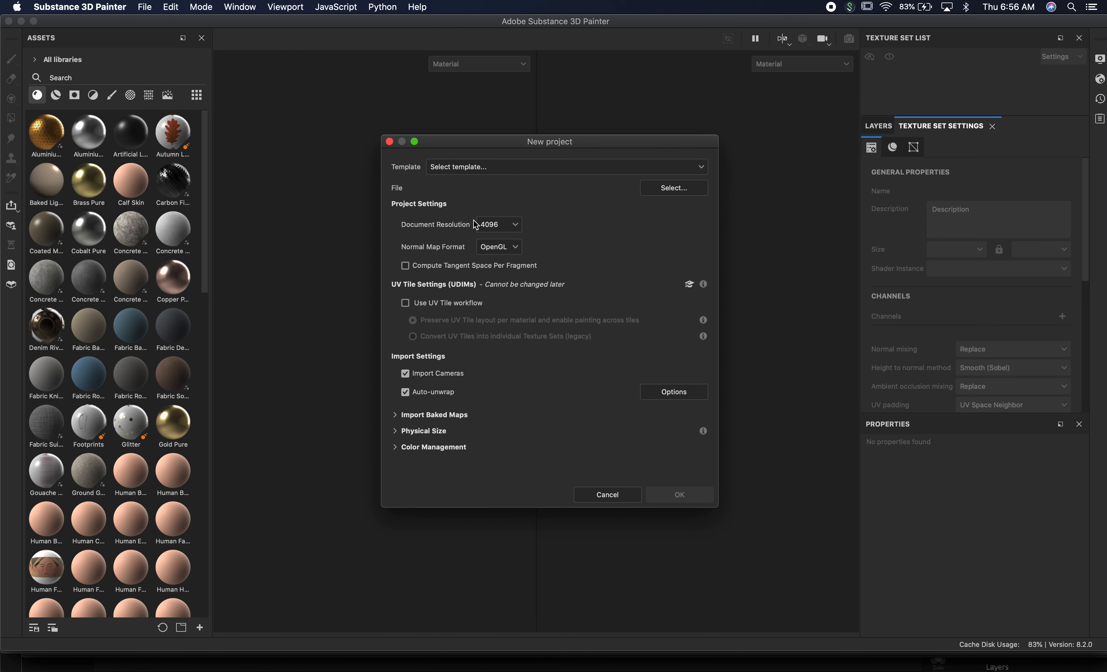
{"action": "left_click", "coordinate": [674, 189]}
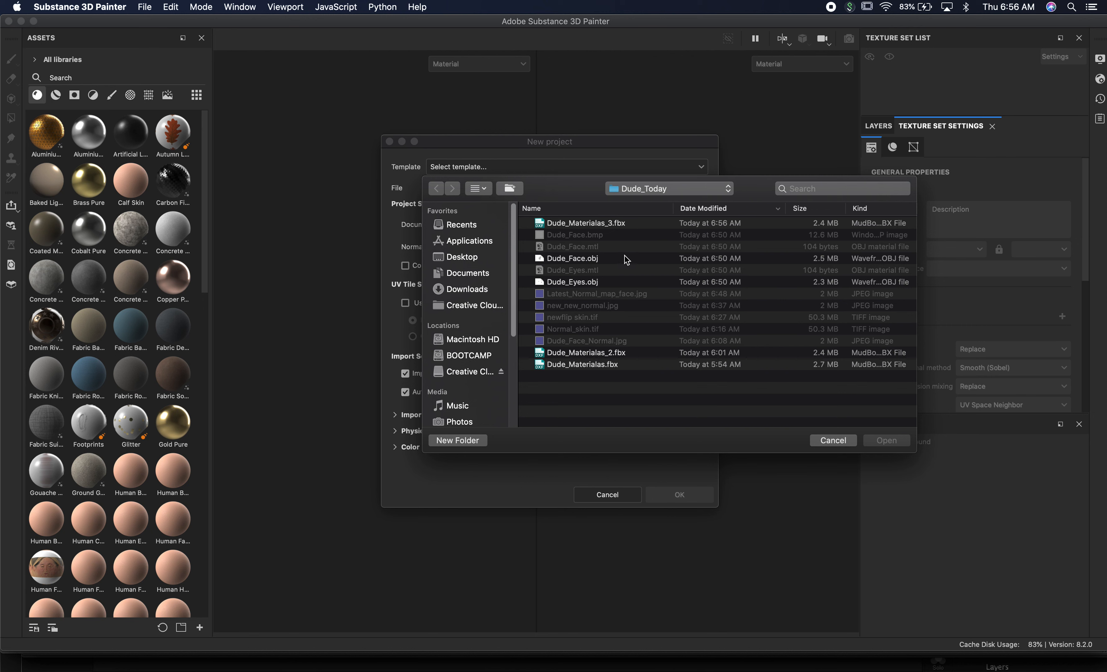
{"action": "left_click", "coordinate": [605, 225]}
{"action": "left_click", "coordinate": [885, 442]}
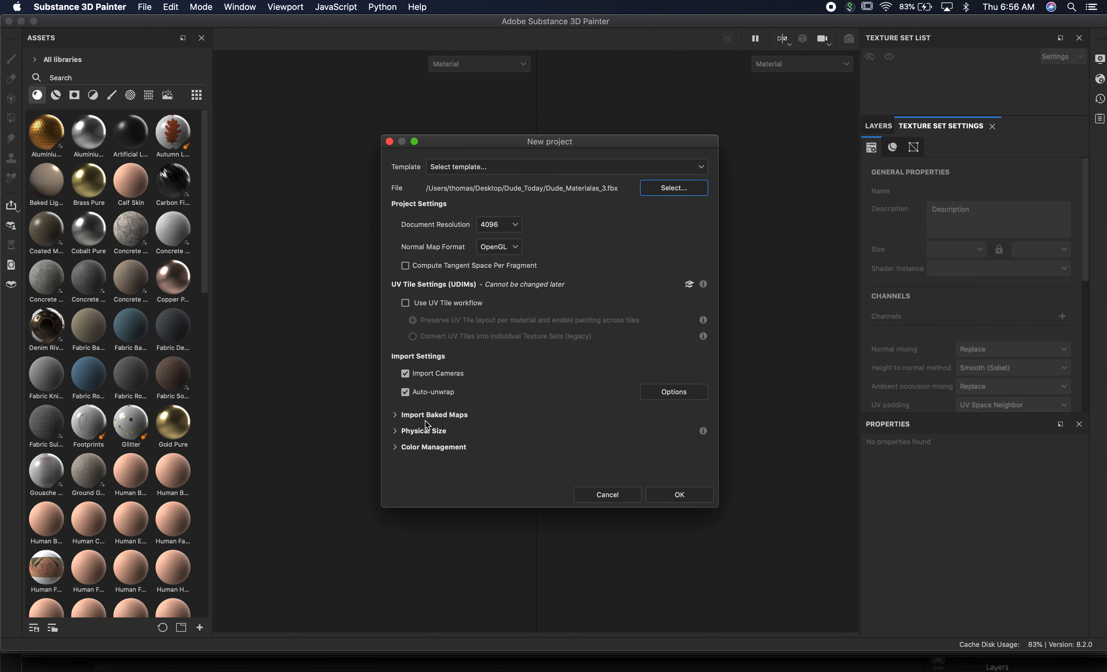
- Add Latest_Normal_map_face.jpg to the project's imported baked maps and create the project
{"action": "left_click", "coordinate": [395, 416]}
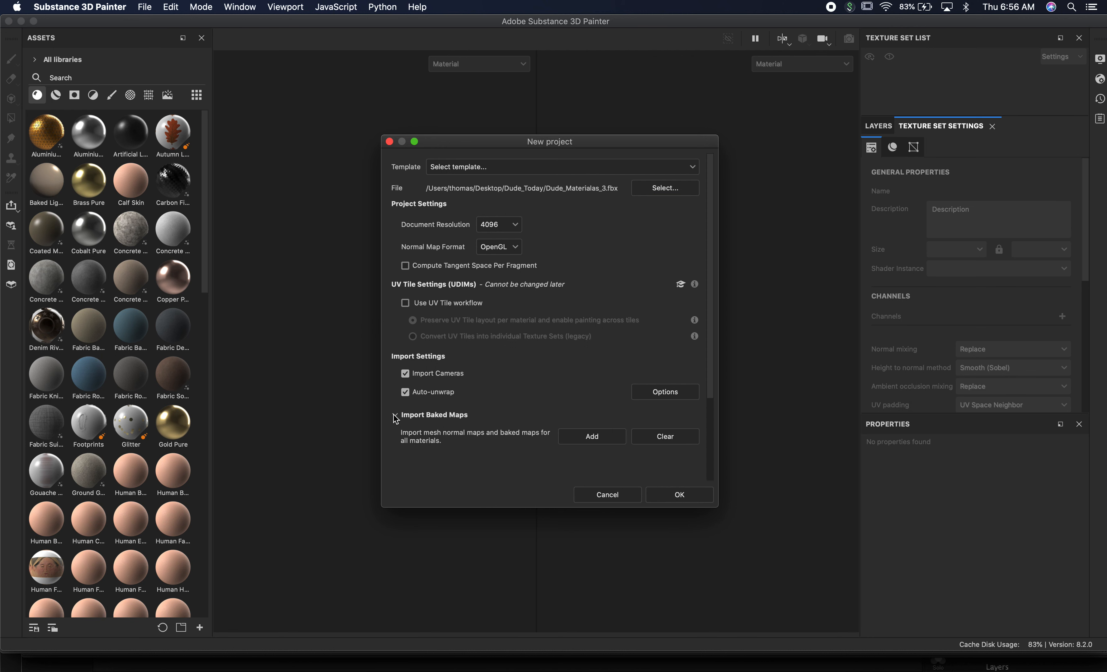
{"action": "left_click", "coordinate": [591, 437]}
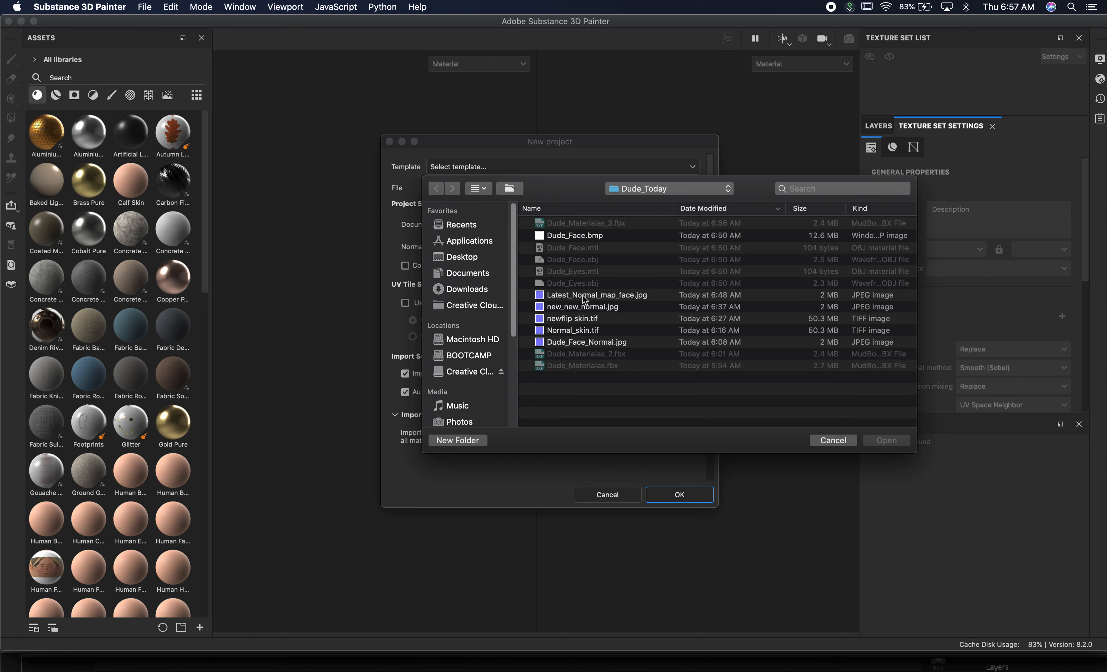
{"action": "left_click", "coordinate": [600, 296]}
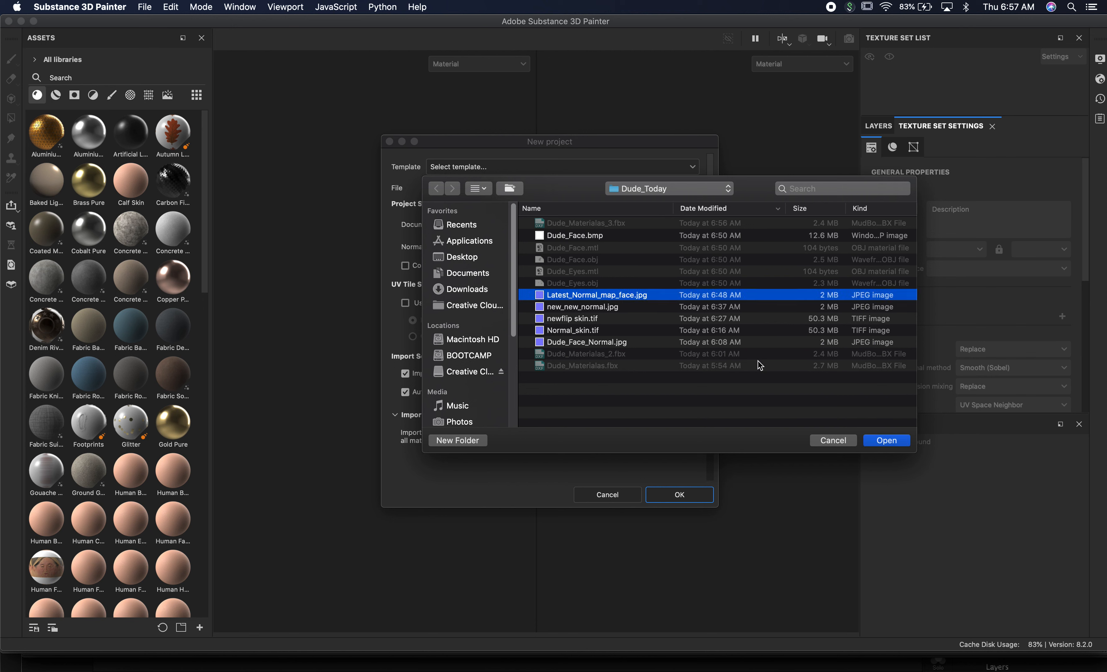
{"action": "left_click", "coordinate": [887, 441]}
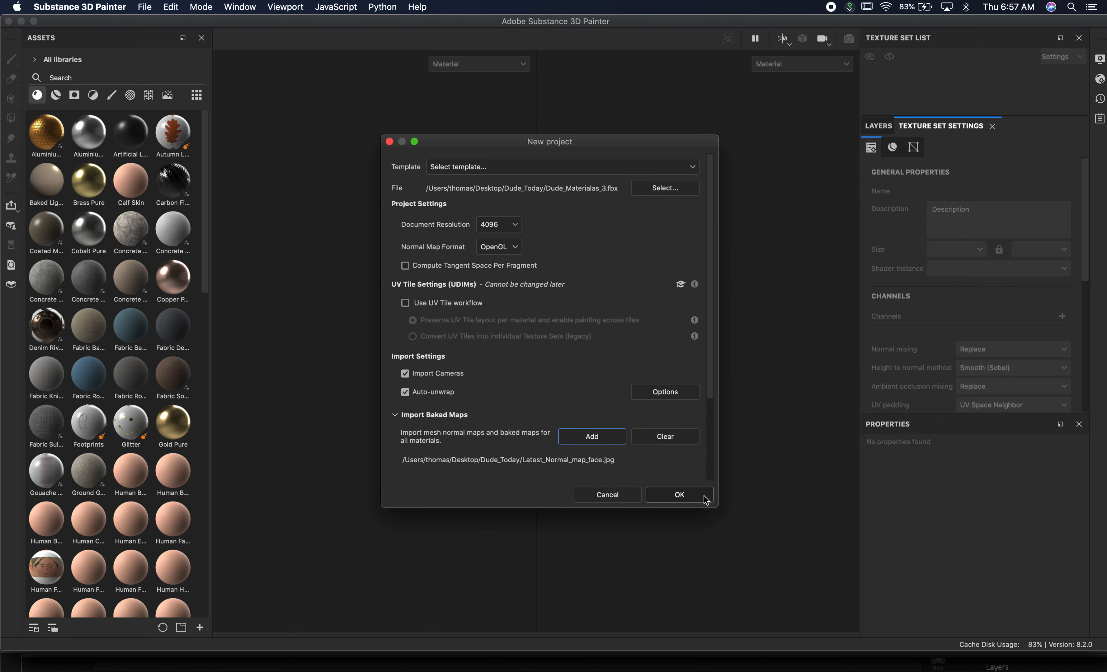
{"action": "left_click", "coordinate": [679, 495]}
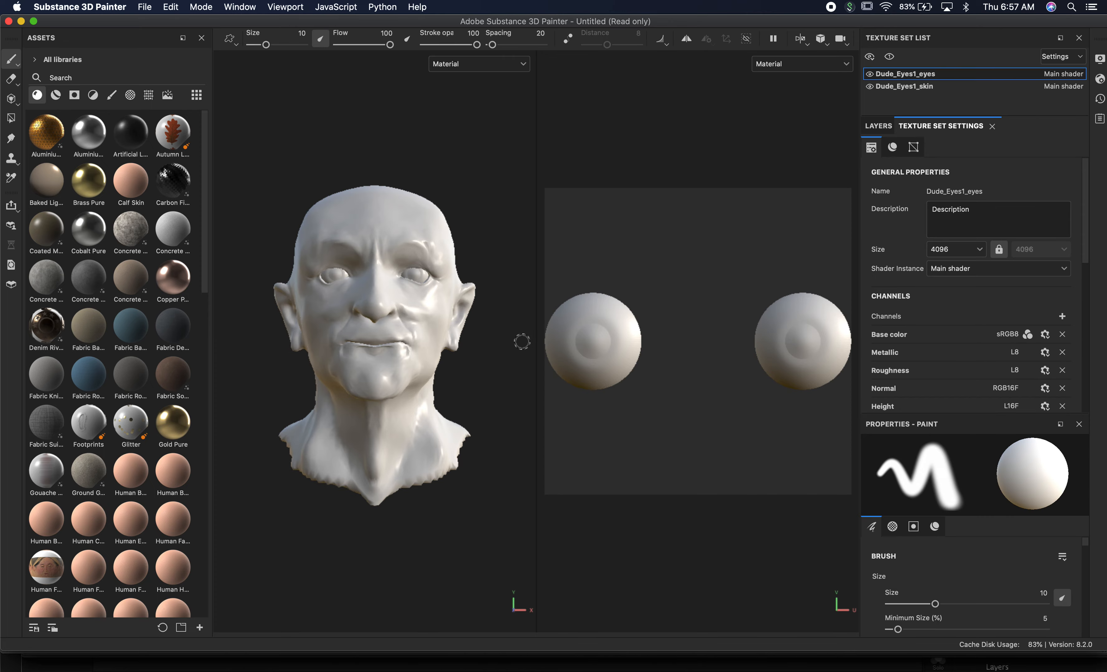
- Examine the imported head up close and compare the UV layouts of the eyes and skin texture sets
{"action": "left_click_drag", "start_coordinate": [507, 339], "coordinate": [404, 338], "text": "alt"}
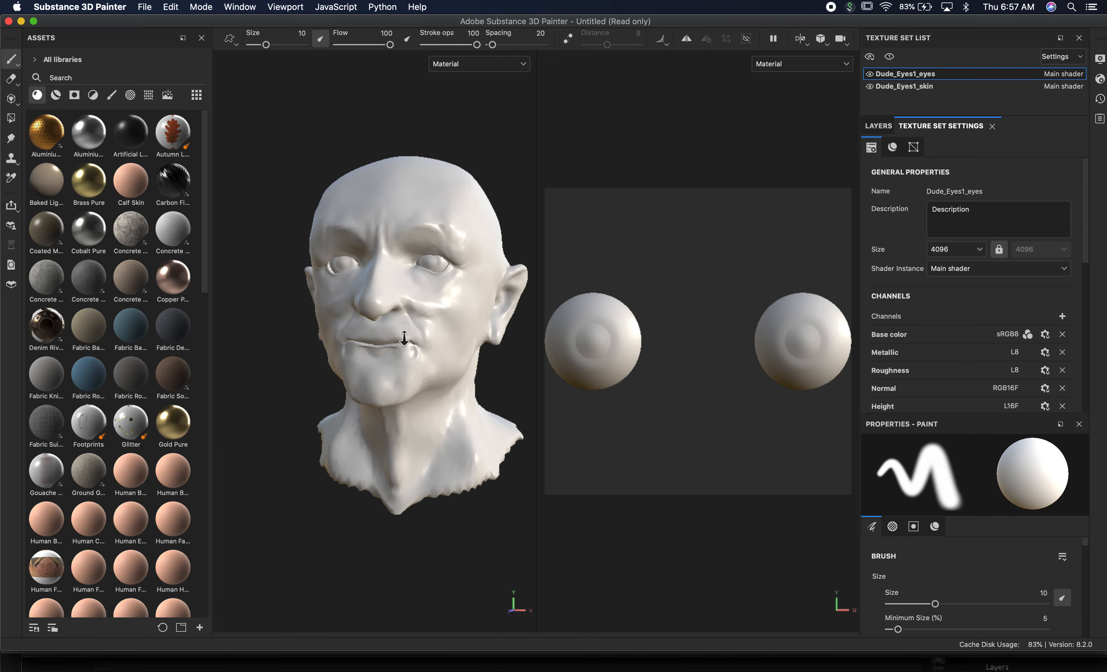
{"action": "right_click_drag", "start_coordinate": [404, 338], "coordinate": [657, 356], "text": "alt"}
{"action": "mouse_move", "coordinate": [455, 274]}
{"action": "middle_mouse_down", "text": "alt"}
{"action": "mouse_move", "coordinate": [387, 346]}
{"action": "mouse_move", "coordinate": [298, 366]}
{"action": "mouse_move", "coordinate": [363, 336]}
{"action": "middle_mouse_up", "text": "alt"}
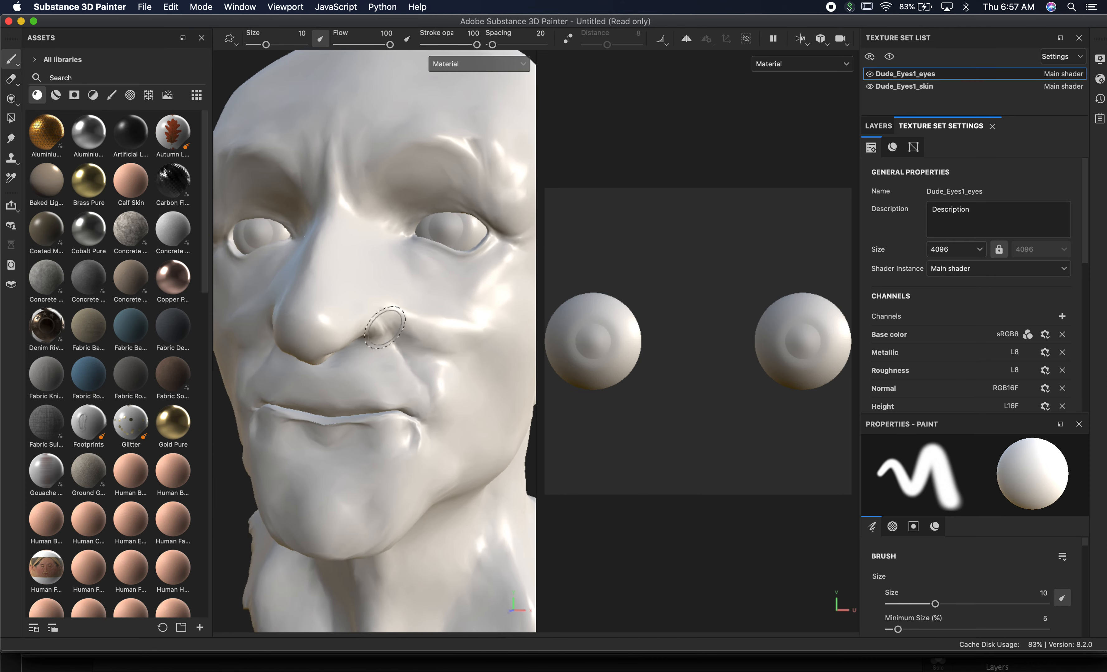
{"action": "key", "text": "f"}
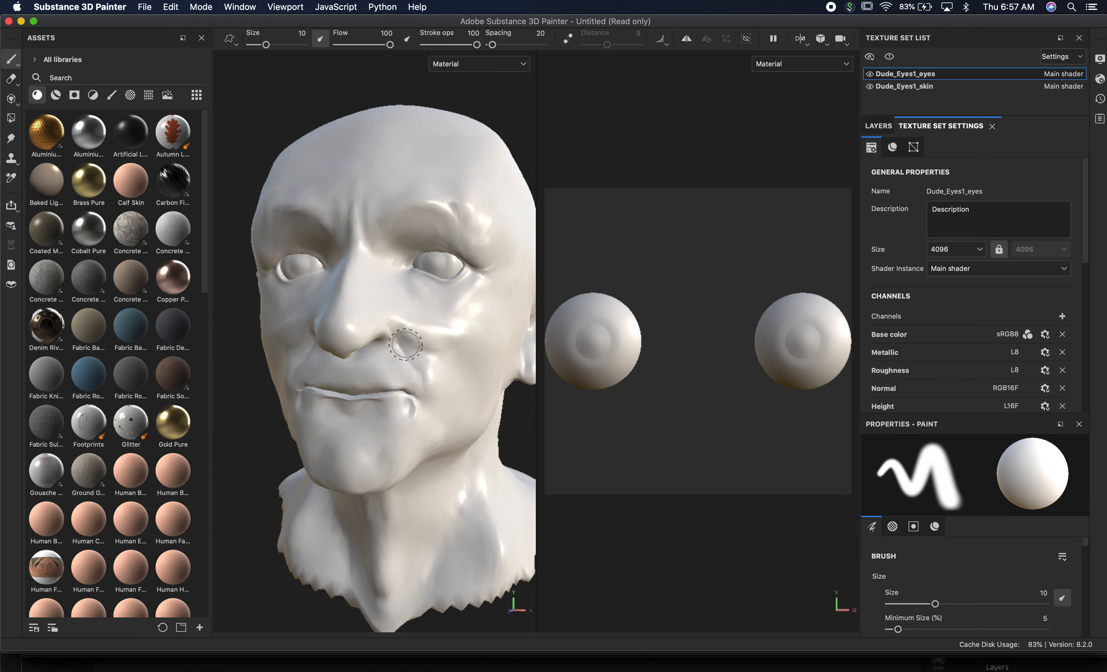
{"action": "left_click", "coordinate": [911, 88]}
{"action": "left_click", "coordinate": [912, 75]}
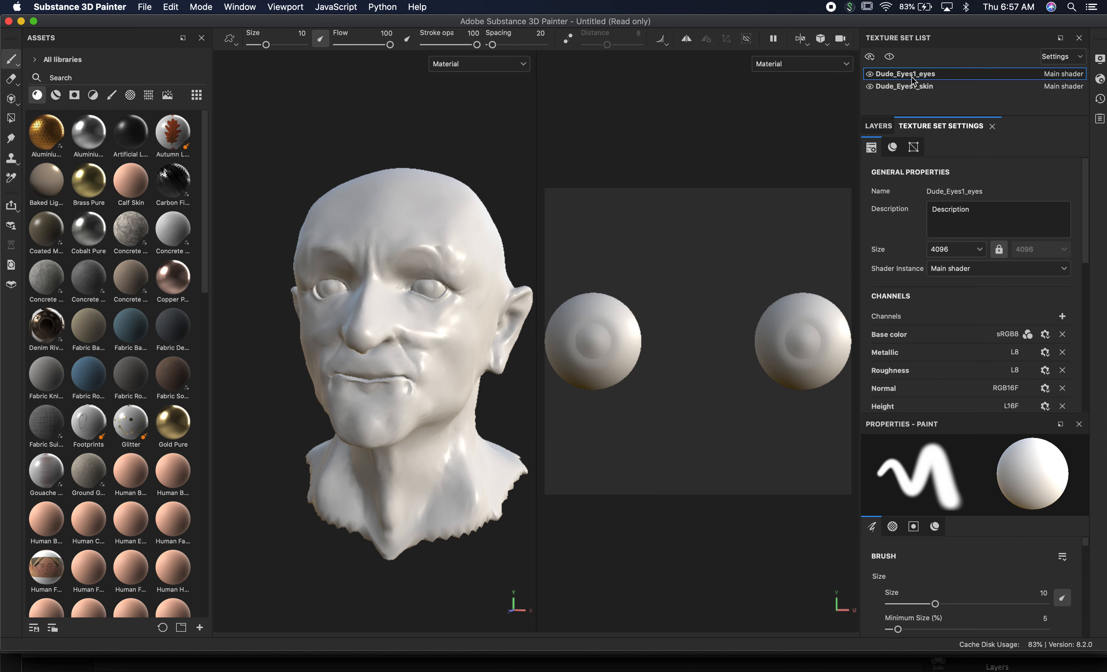
{"action": "left_click", "coordinate": [913, 86]}
{"action": "left_click", "coordinate": [913, 74]}
{"action": "left_click", "coordinate": [937, 87]}
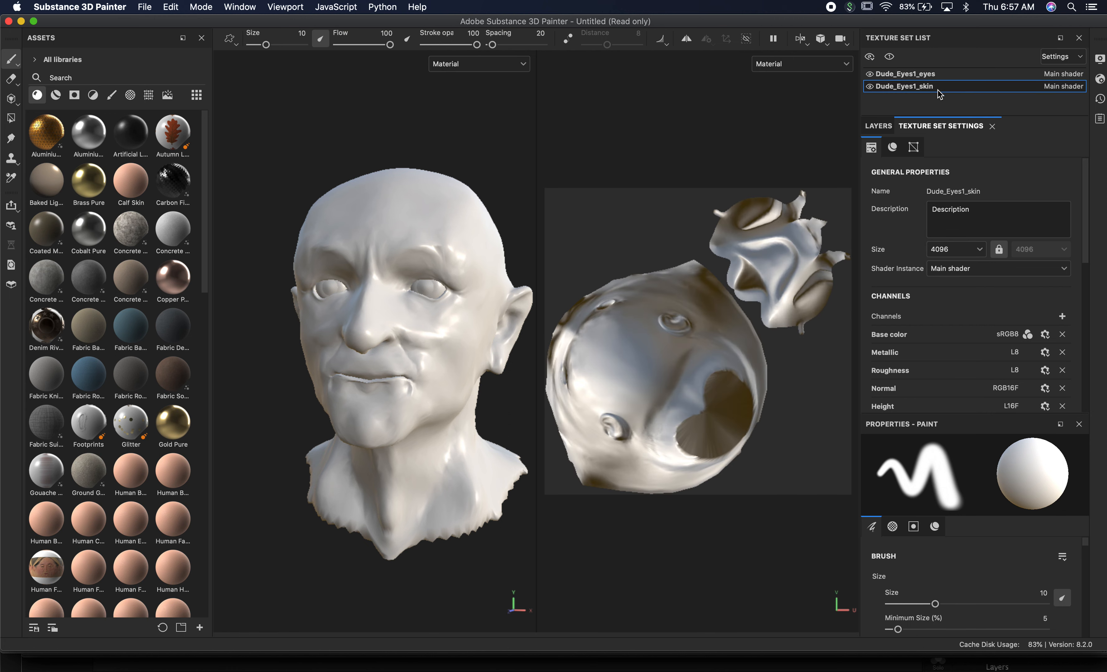
{"action": "left_click", "coordinate": [929, 76]}
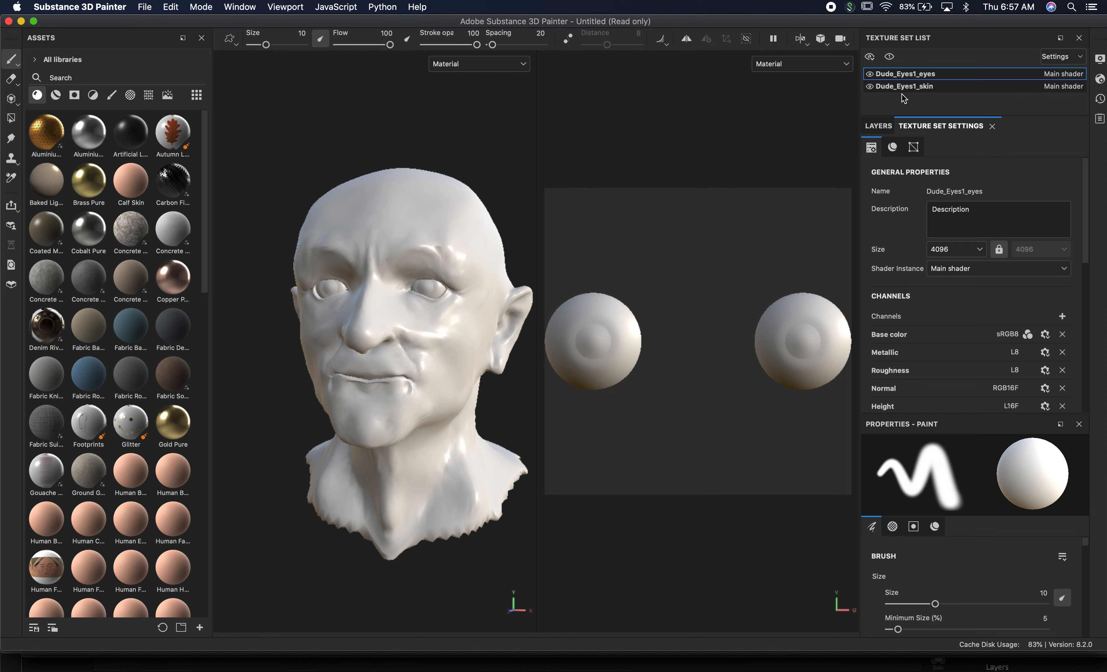
- Assign Latest_Normal_map_face as the normal mesh map of the Dude_Eyes1_skin texture set
{"action": "left_click", "coordinate": [917, 93]}
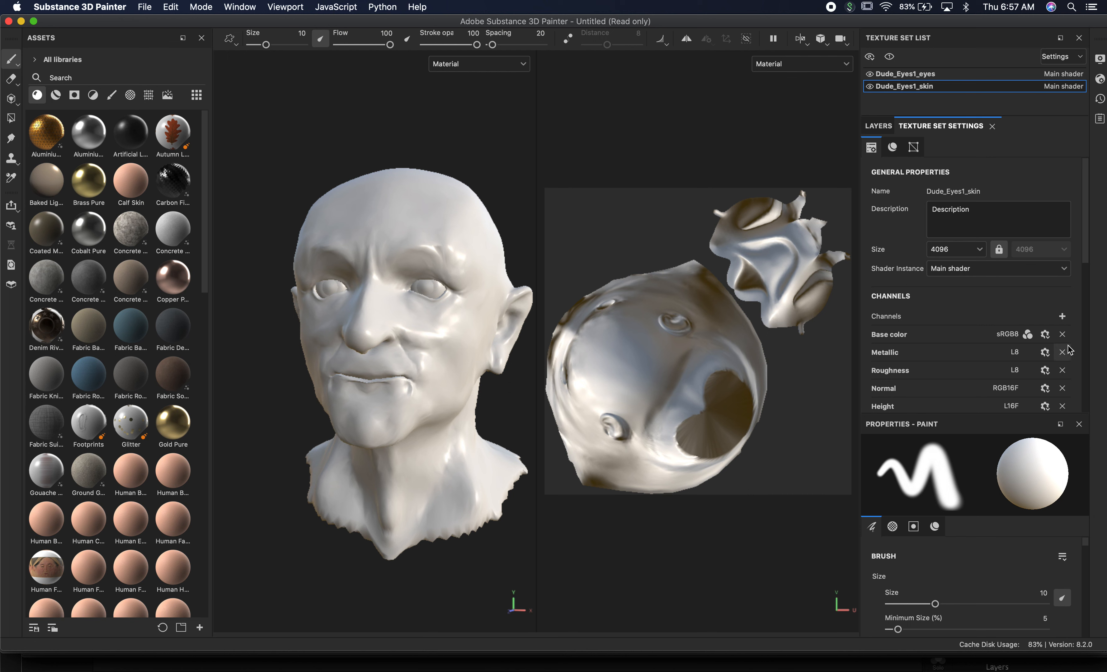
{"action": "scroll", "coordinate": [1071, 353], "scroll_direction": "down", "scroll_amount": 5}
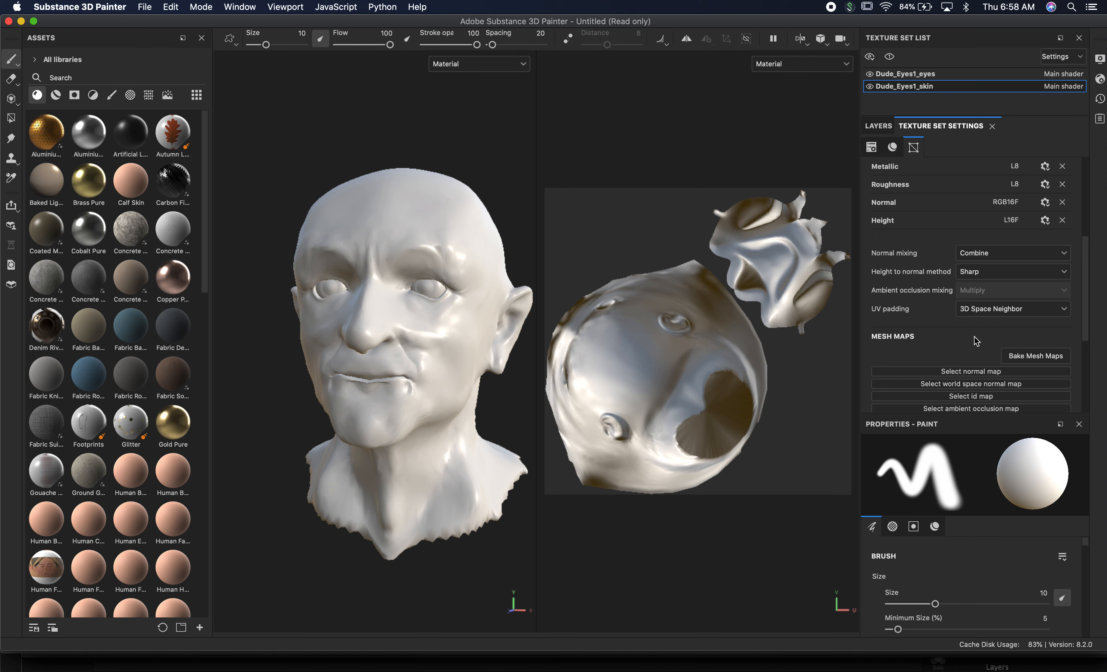
{"action": "scroll", "coordinate": [972, 341], "scroll_direction": "down", "scroll_amount": 3}
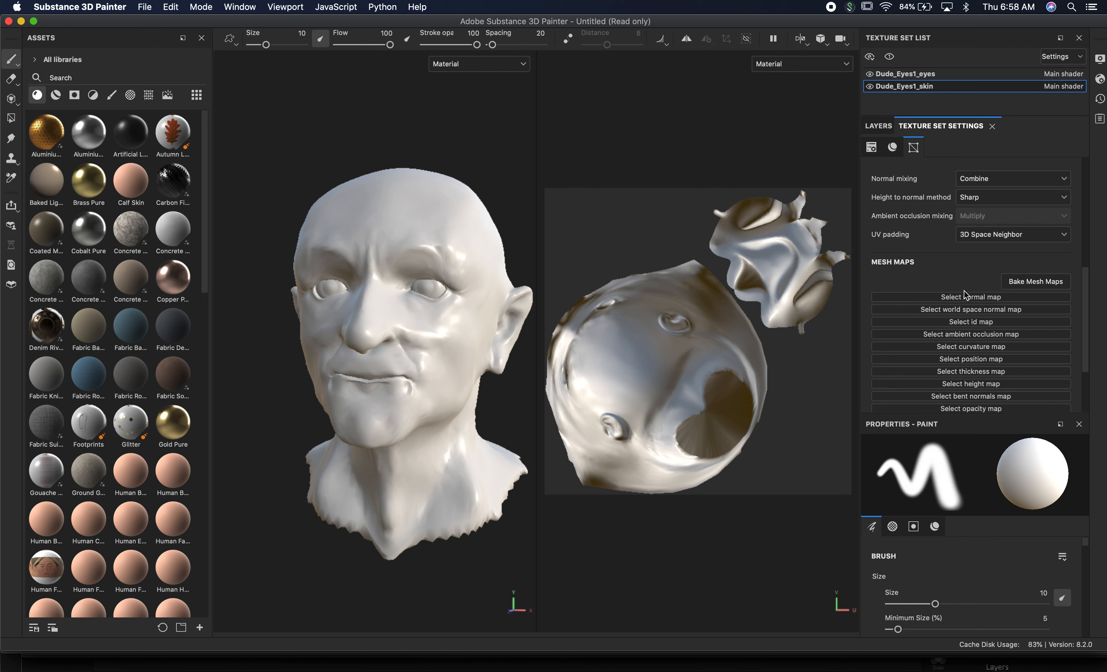
{"action": "left_click", "coordinate": [971, 297]}
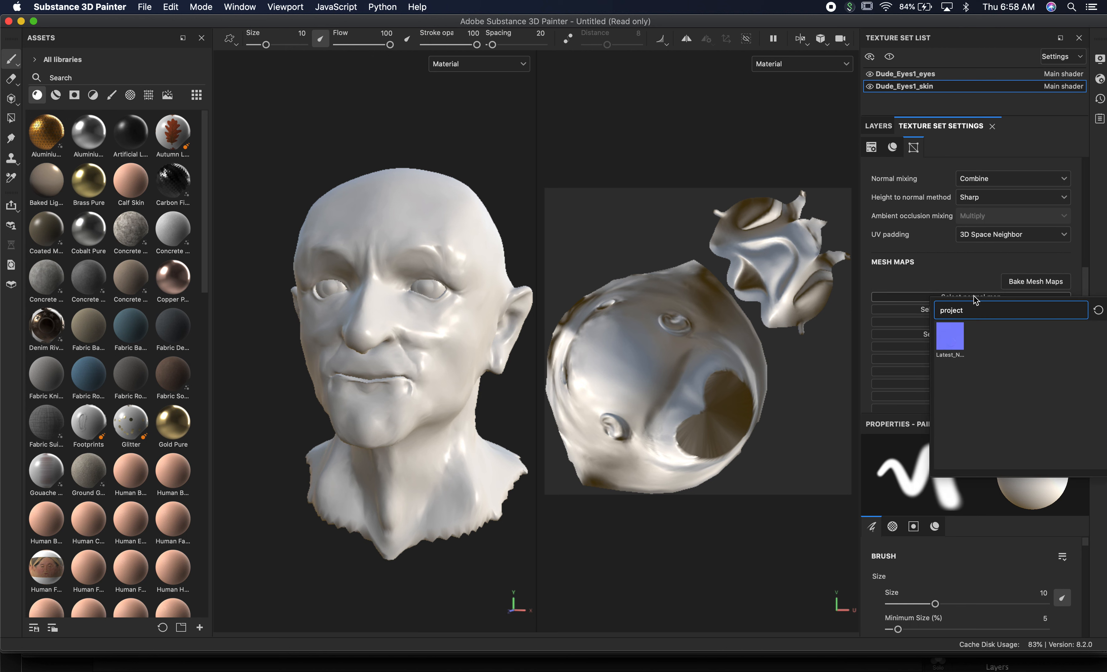
{"action": "mouse_move", "coordinate": [950, 337]}
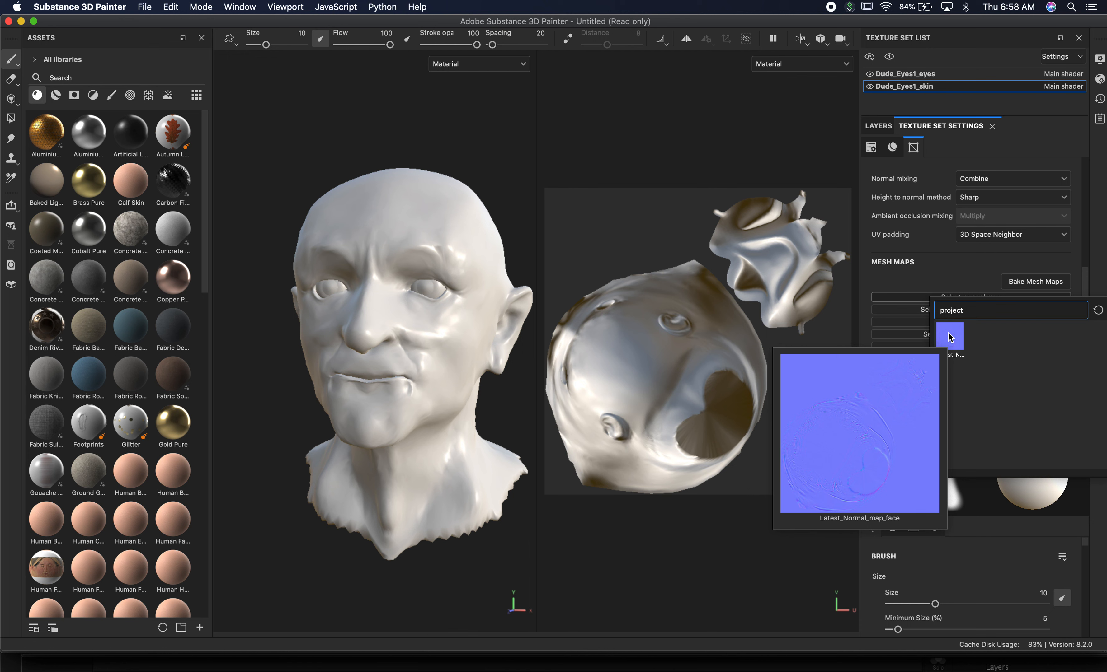
{"action": "left_click", "coordinate": [950, 337]}
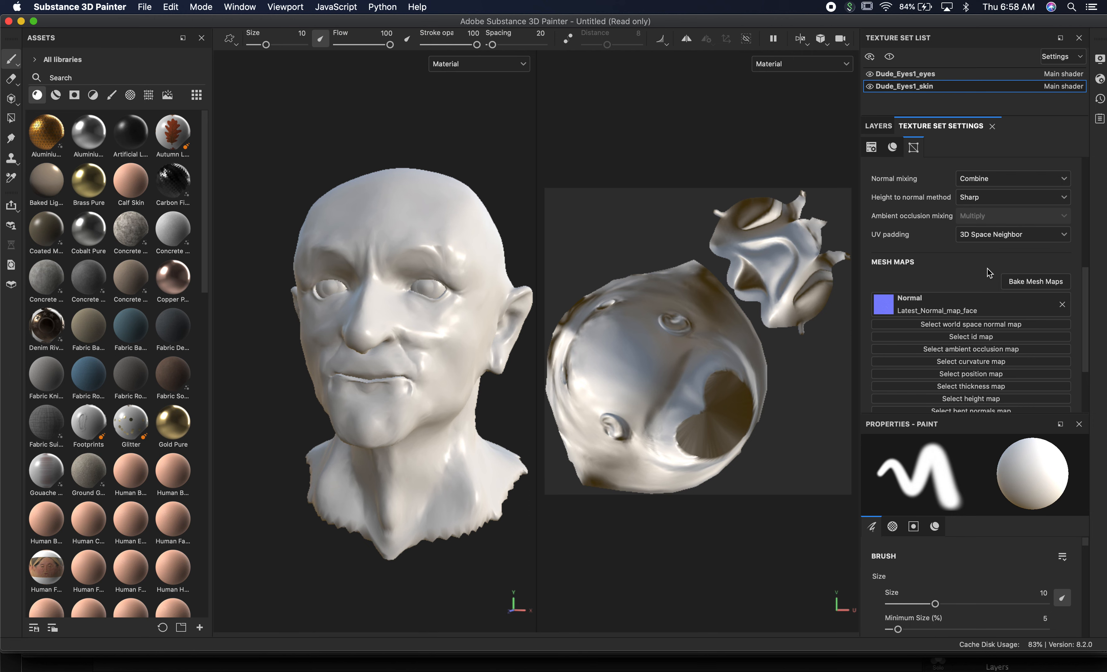
- Bake the selected mesh maps for both texture sets at an output size of 4096, excluding the Normal map
{"action": "left_click", "coordinate": [1031, 286]}
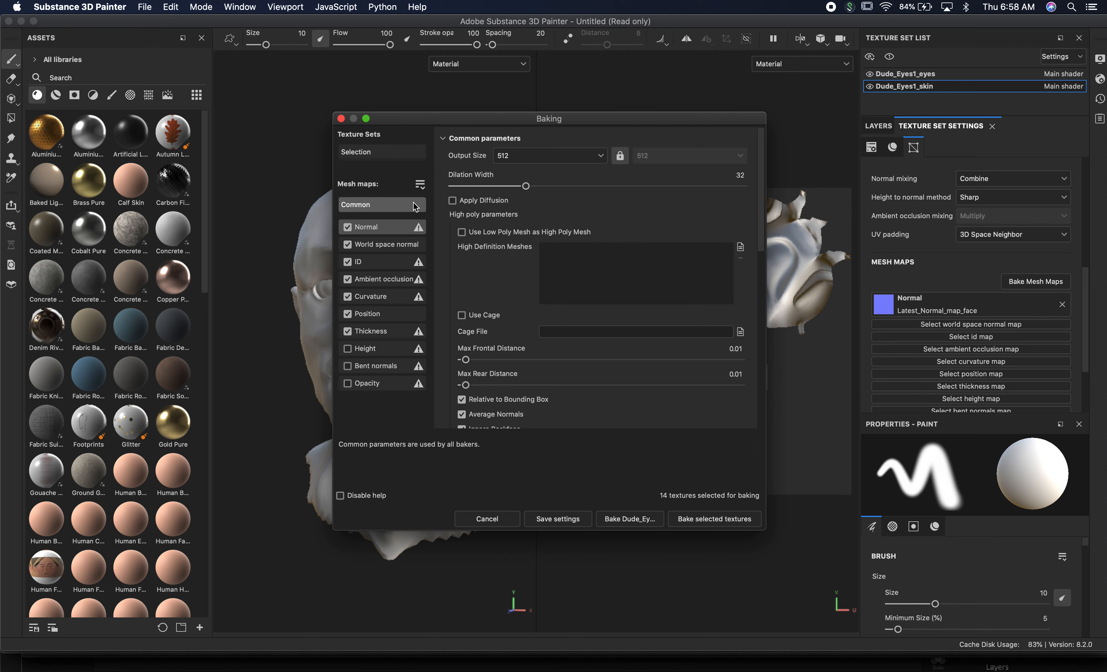
{"action": "left_click", "coordinate": [348, 227]}
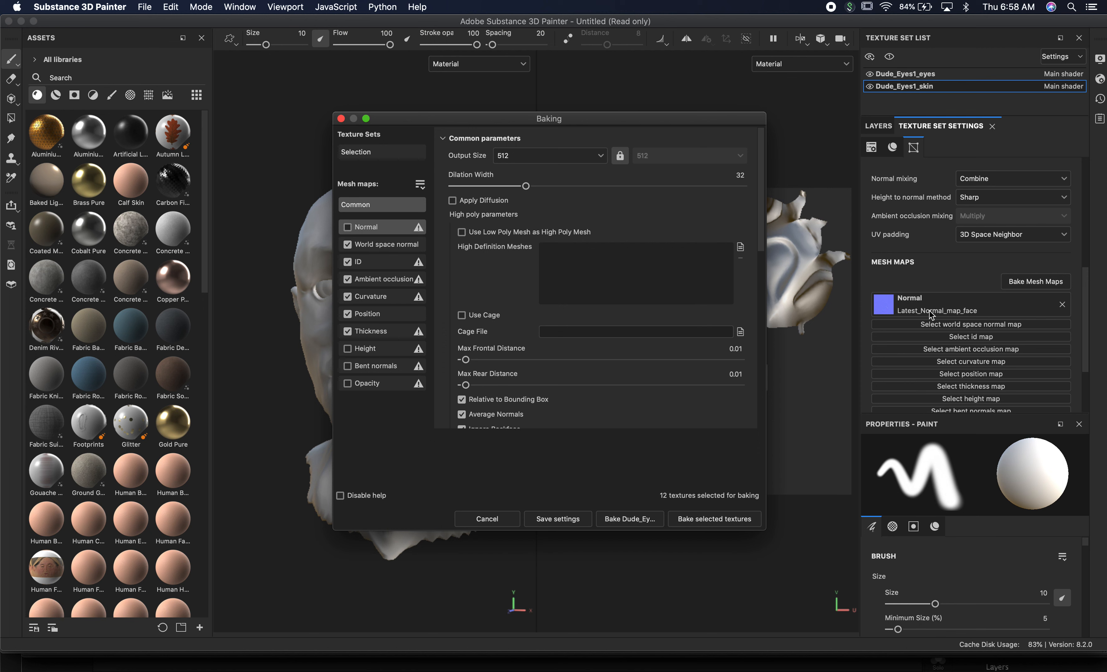
{"action": "left_click", "coordinate": [600, 157]}
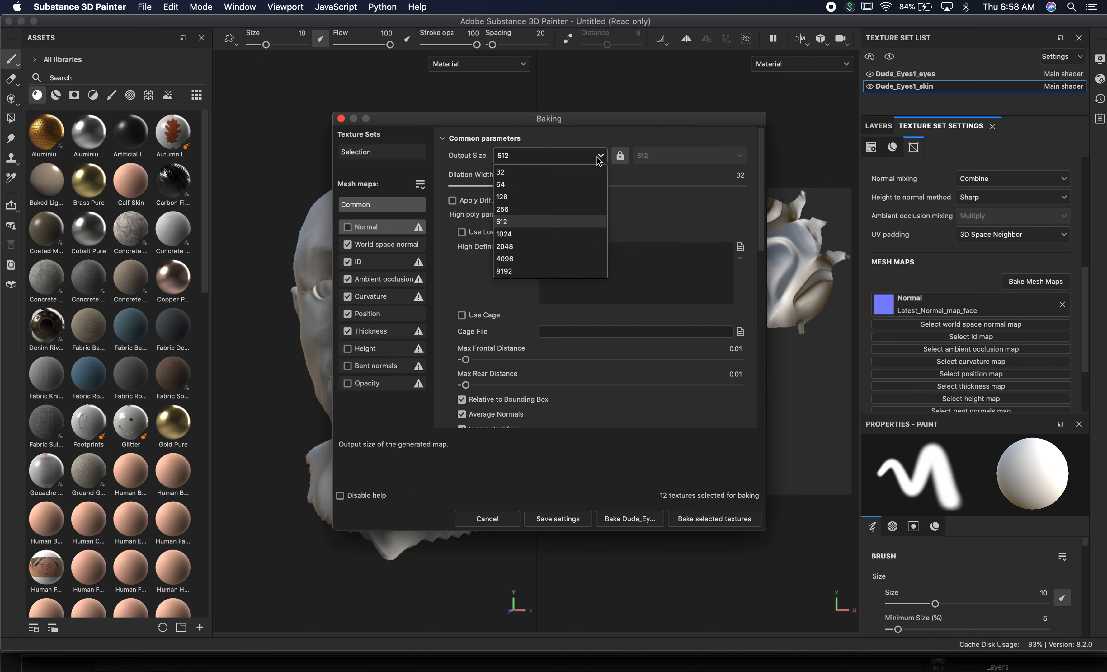
{"action": "left_click", "coordinate": [575, 258]}
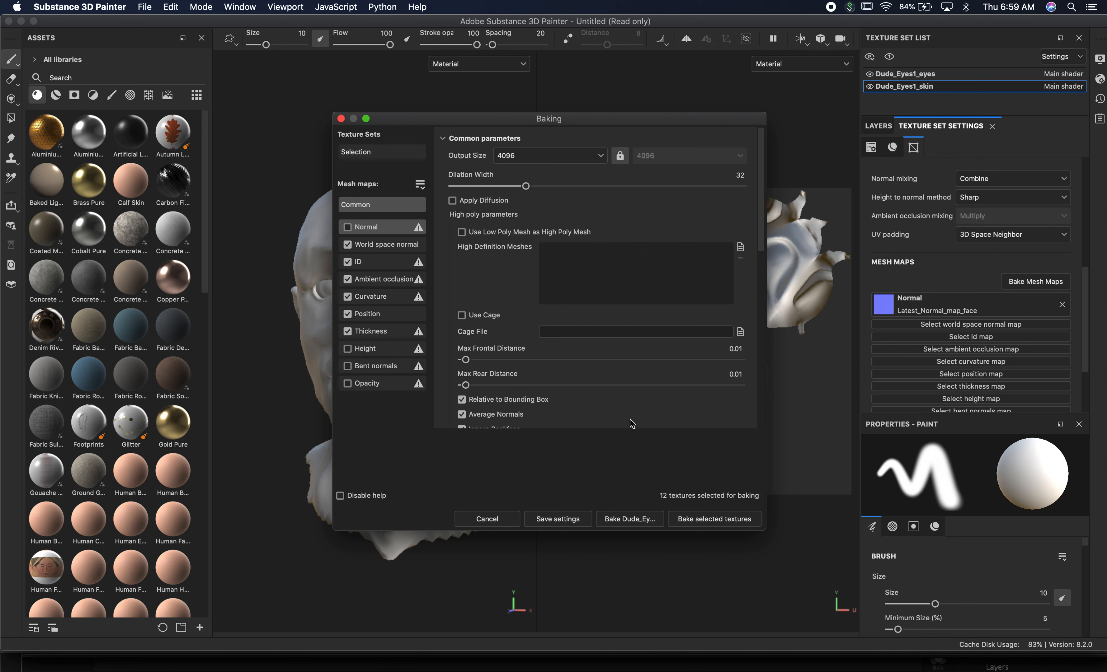
{"action": "left_click", "coordinate": [715, 519]}
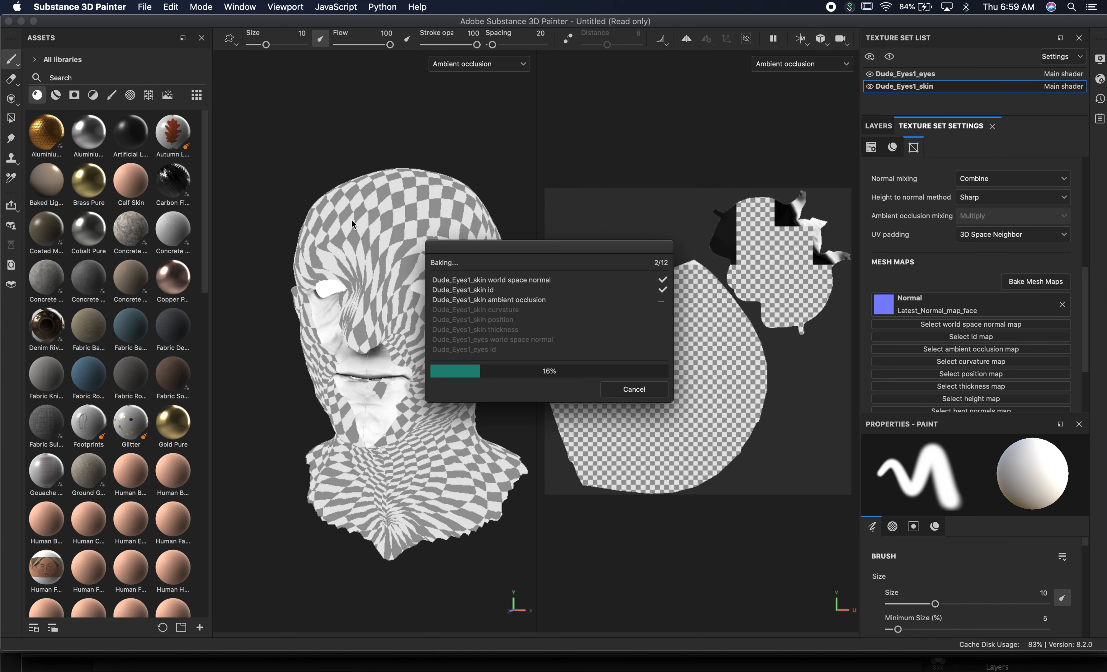
{"action": "left_click_drag", "start_coordinate": [481, 247], "coordinate": [642, 234]}
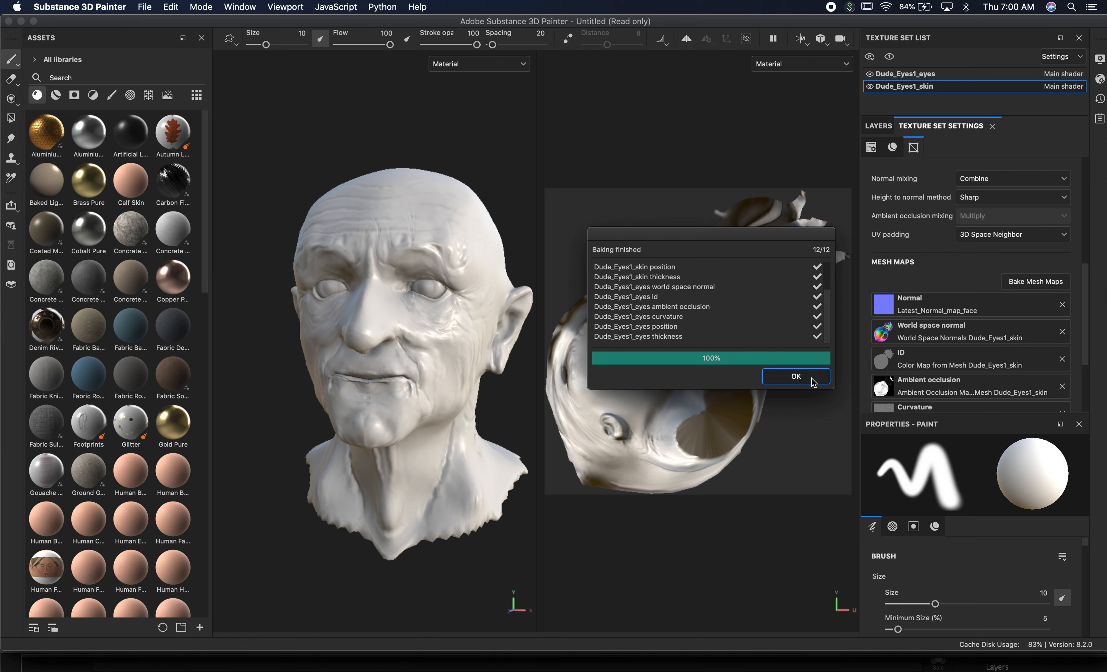
{"action": "left_click", "coordinate": [795, 377]}
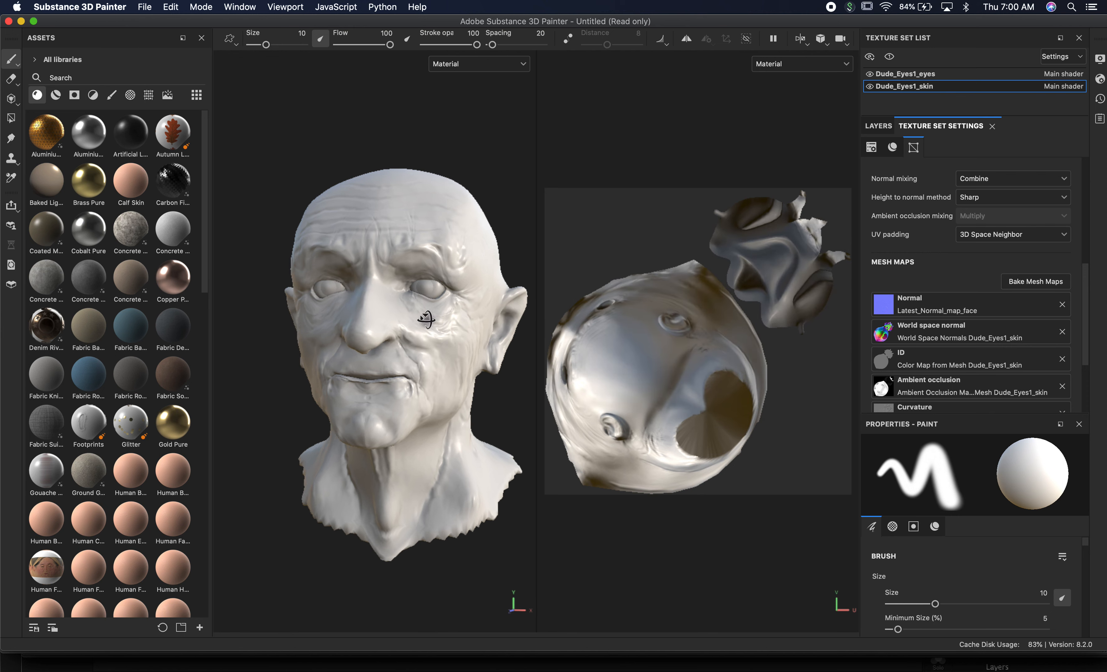
- Inspect the wrinkle detail and shading on the baked head from several angles and under different lighting
{"action": "left_click_drag", "start_coordinate": [424, 321], "coordinate": [449, 322], "text": "alt"}
{"action": "right_click_drag", "start_coordinate": [448, 322], "coordinate": [565, 349], "text": "alt"}
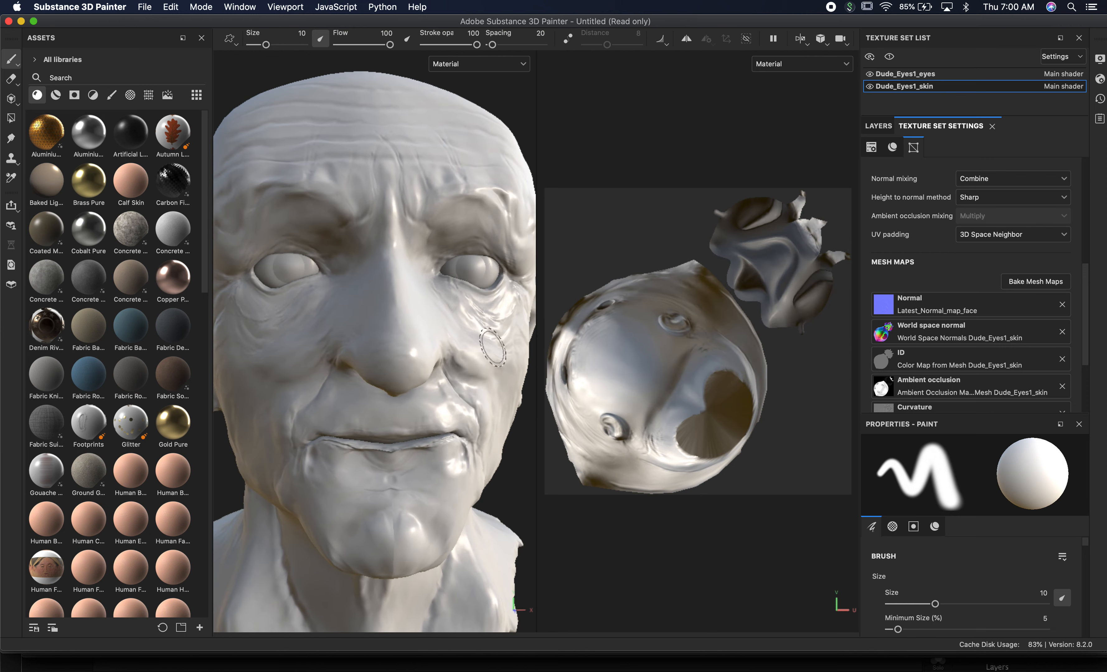
{"action": "mouse_move", "coordinate": [493, 347]}
{"action": "right_mouse_down", "text": "shift"}
{"action": "mouse_move", "coordinate": [432, 345]}
{"action": "mouse_move", "coordinate": [459, 344]}
{"action": "right_mouse_up", "text": "shift"}
{"action": "left_click_drag", "start_coordinate": [480, 367], "coordinate": [473, 420], "text": "alt"}
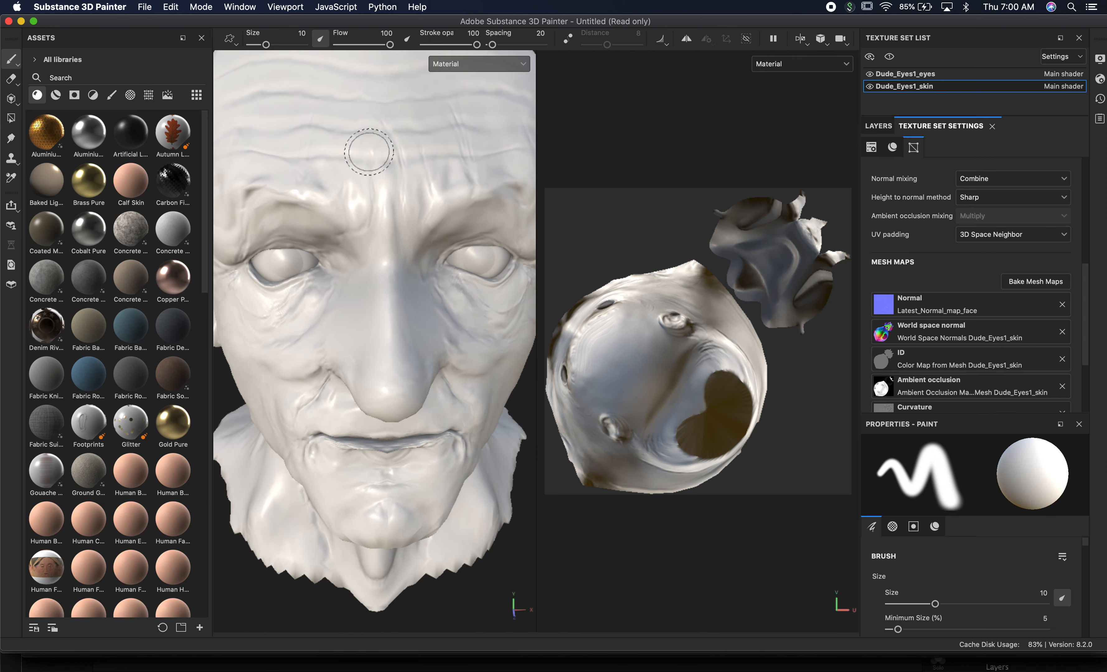
{"action": "scroll", "coordinate": [446, 336], "scroll_direction": "down", "scroll_amount": 5}
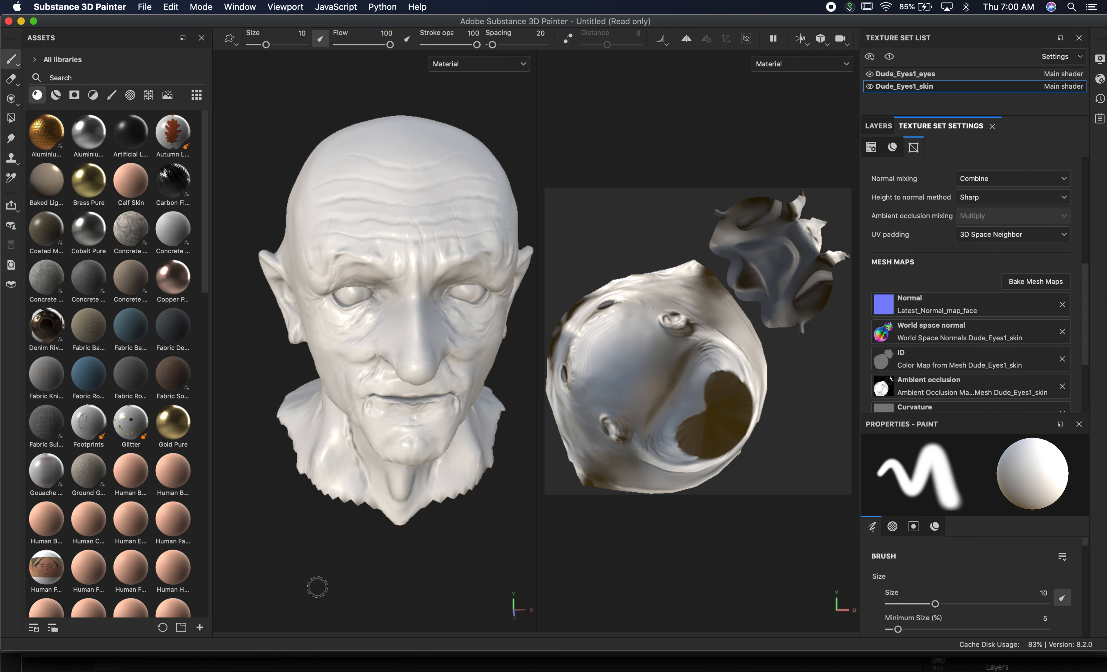
{"action": "left_click_drag", "start_coordinate": [319, 584], "coordinate": [336, 521], "text": "alt"}
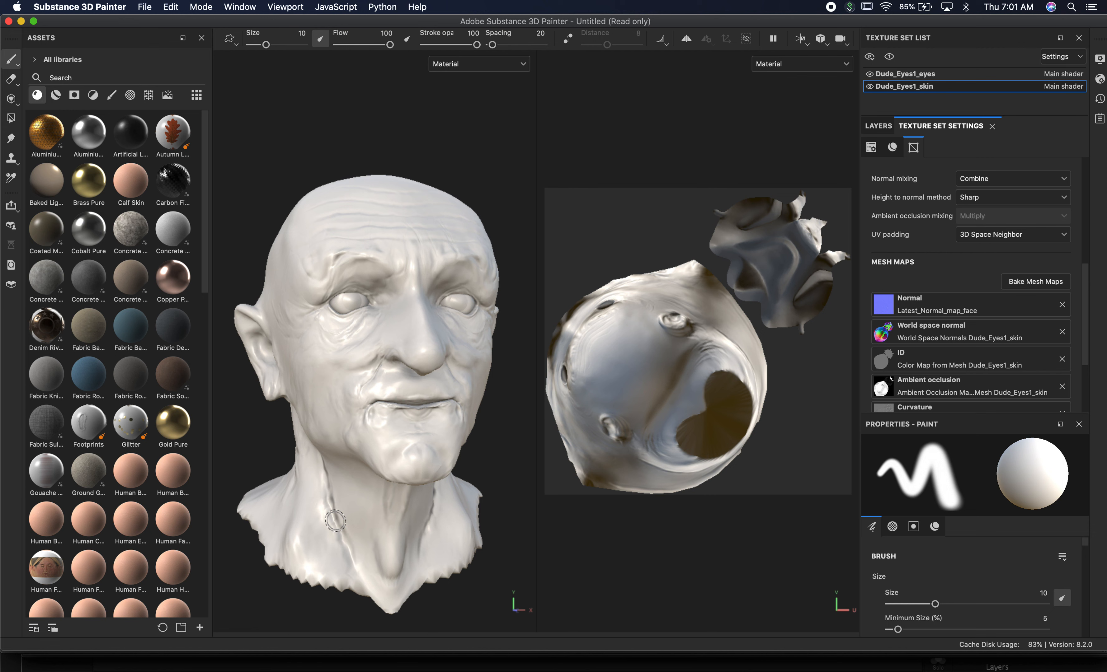